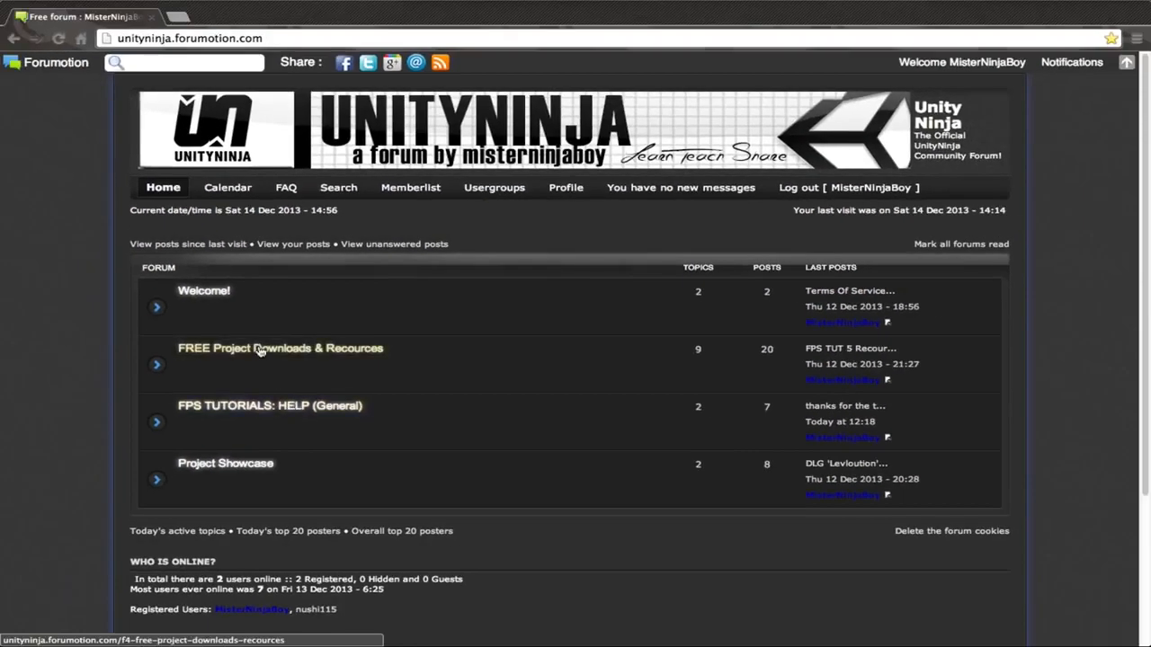
Open the FREE Project Downloads & Recources forum section and look through its list of topics.
{"action": "left_click", "coordinate": [258, 351]}
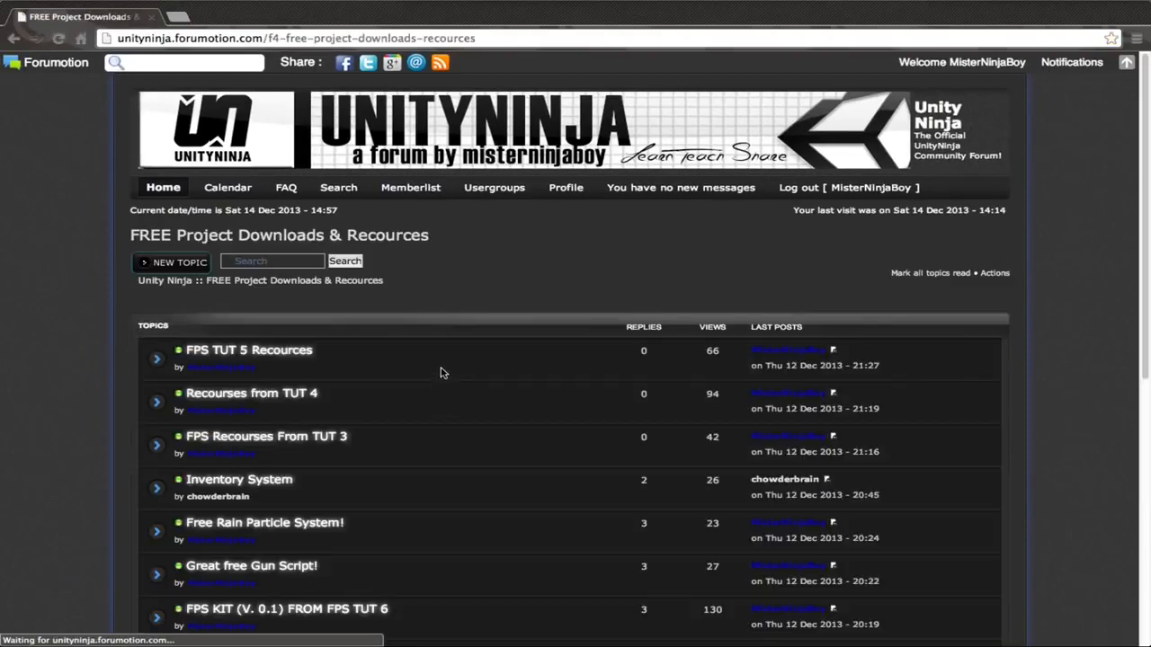
{"action": "scroll", "coordinate": [95, 329], "scroll_direction": "down", "scroll_amount": 5}
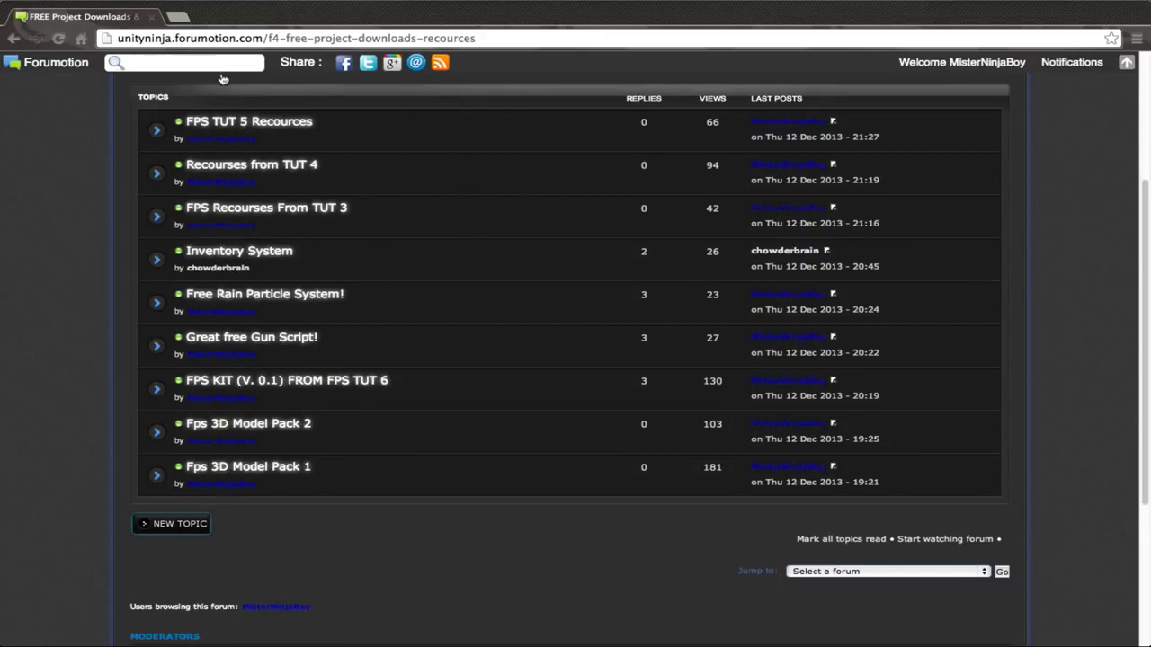
{"action": "scroll", "coordinate": [360, 210], "scroll_direction": "up", "scroll_amount": 3}
{"action": "scroll", "coordinate": [360, 210], "scroll_direction": "down", "scroll_amount": 2}
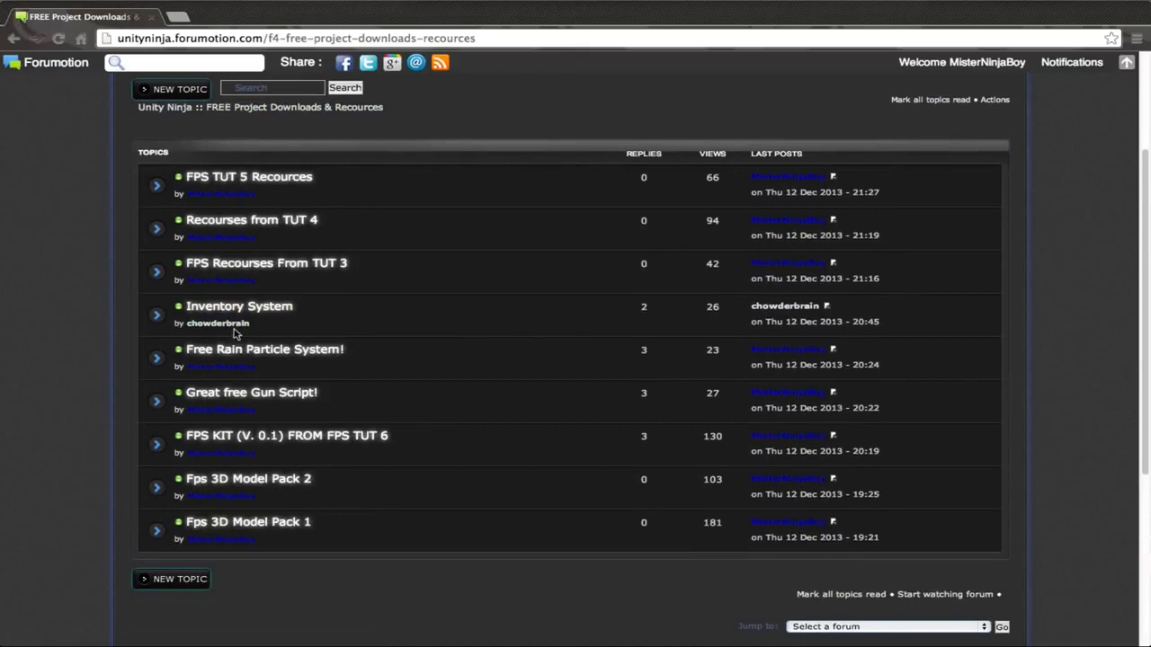
{"action": "scroll", "coordinate": [501, 314], "scroll_direction": "up", "scroll_amount": 3}
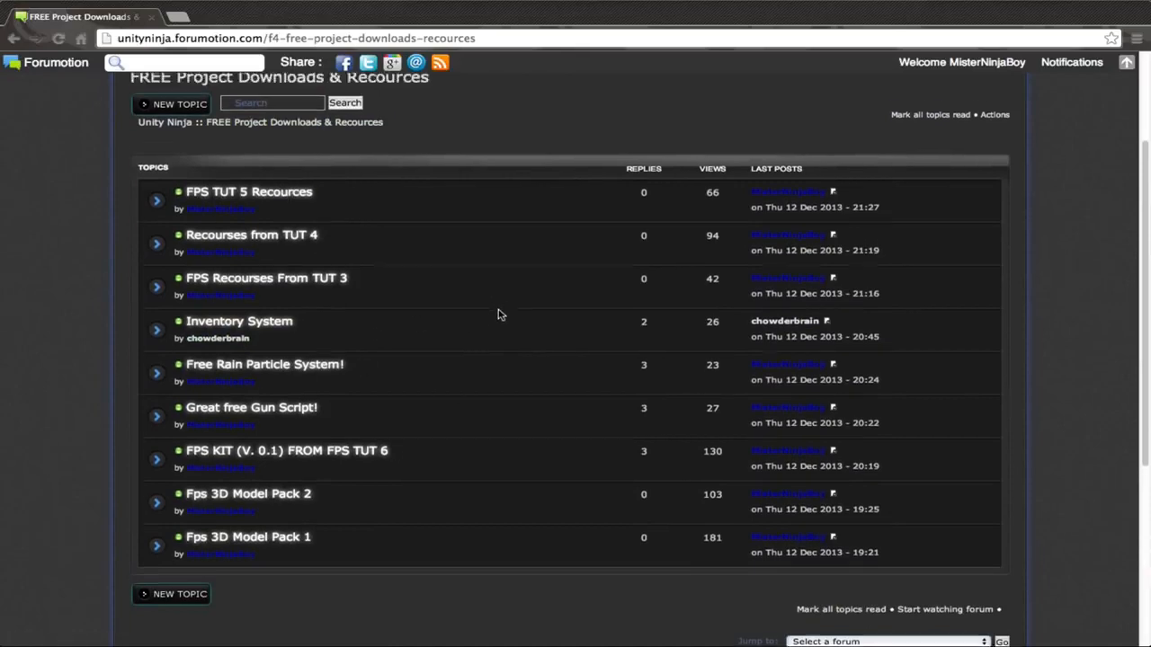
{"action": "scroll", "coordinate": [302, 312], "scroll_direction": "down", "scroll_amount": 2}
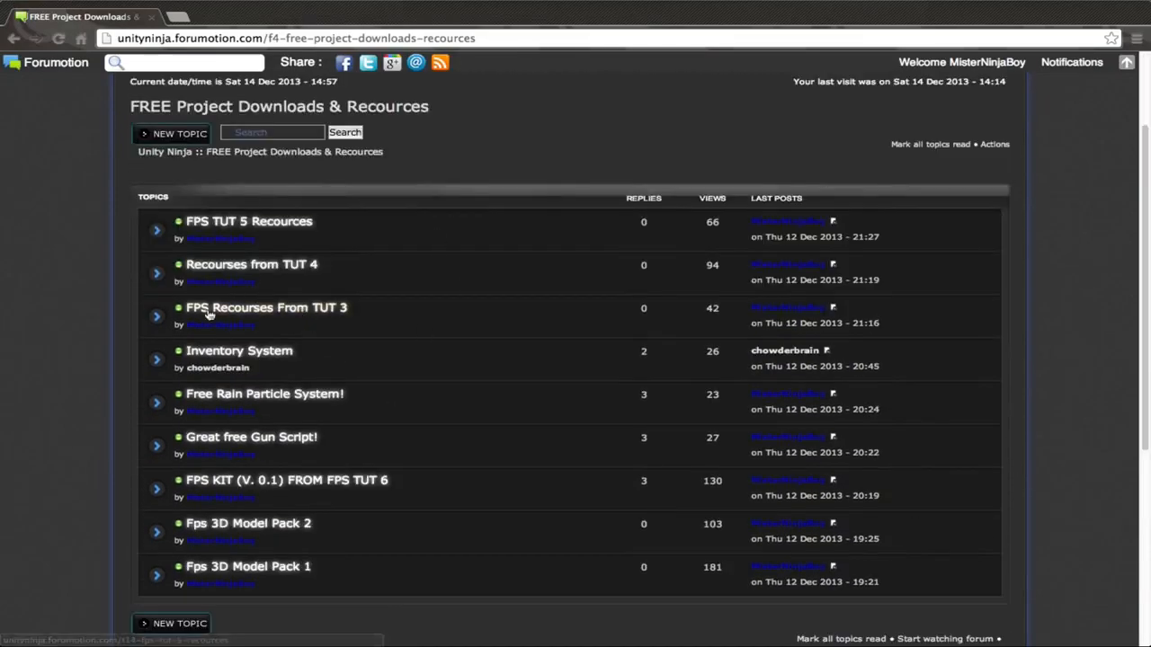
{"action": "scroll", "coordinate": [426, 298], "scroll_direction": "up", "scroll_amount": 3}
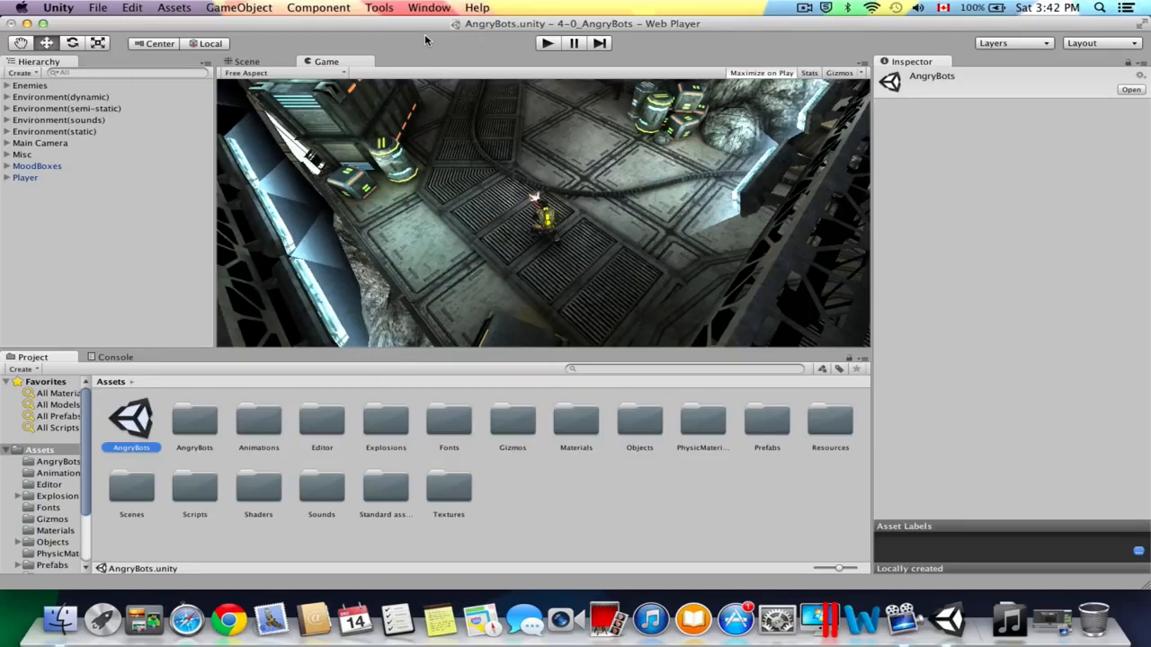
In Unity, start a new project and name its project folder Vaginasandwhich.
{"action": "left_click", "coordinate": [97, 7]}
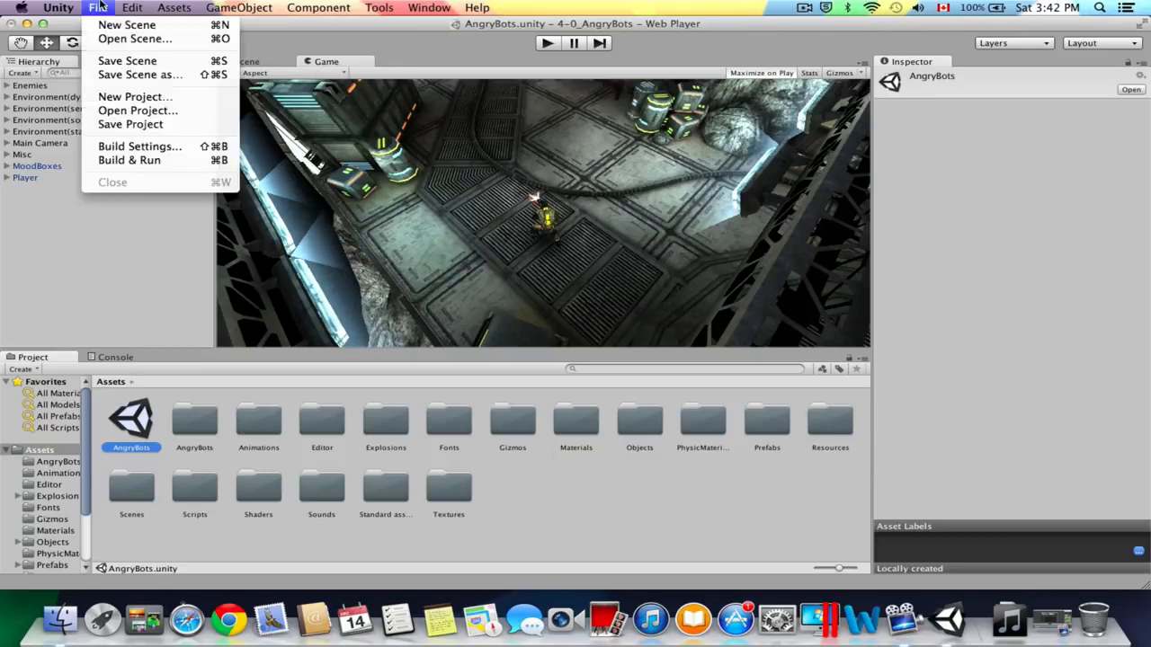
{"action": "left_click", "coordinate": [144, 101]}
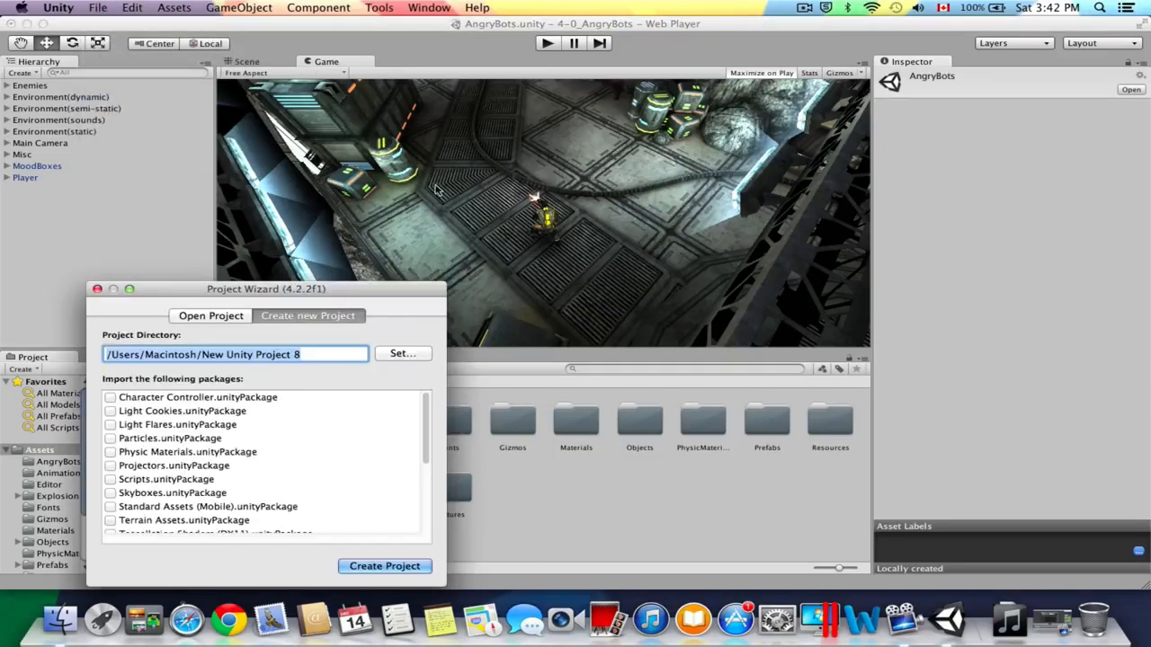
{"action": "left_click_drag", "start_coordinate": [303, 354], "coordinate": [205, 355]}
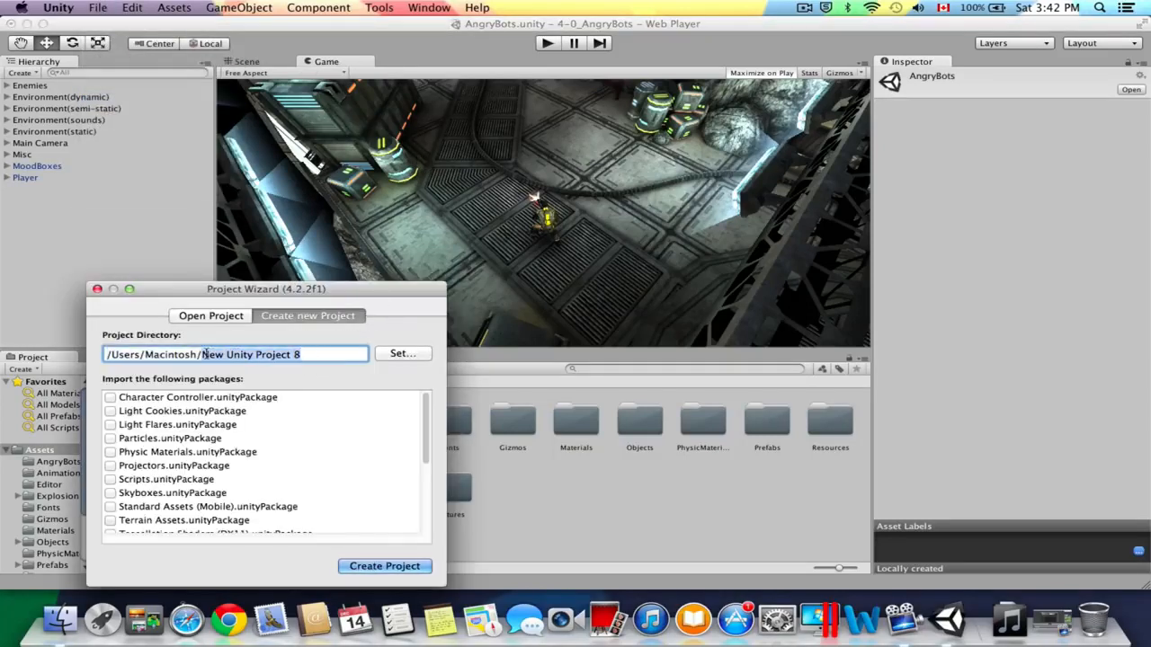
{"action": "type", "text": "Vagina"}
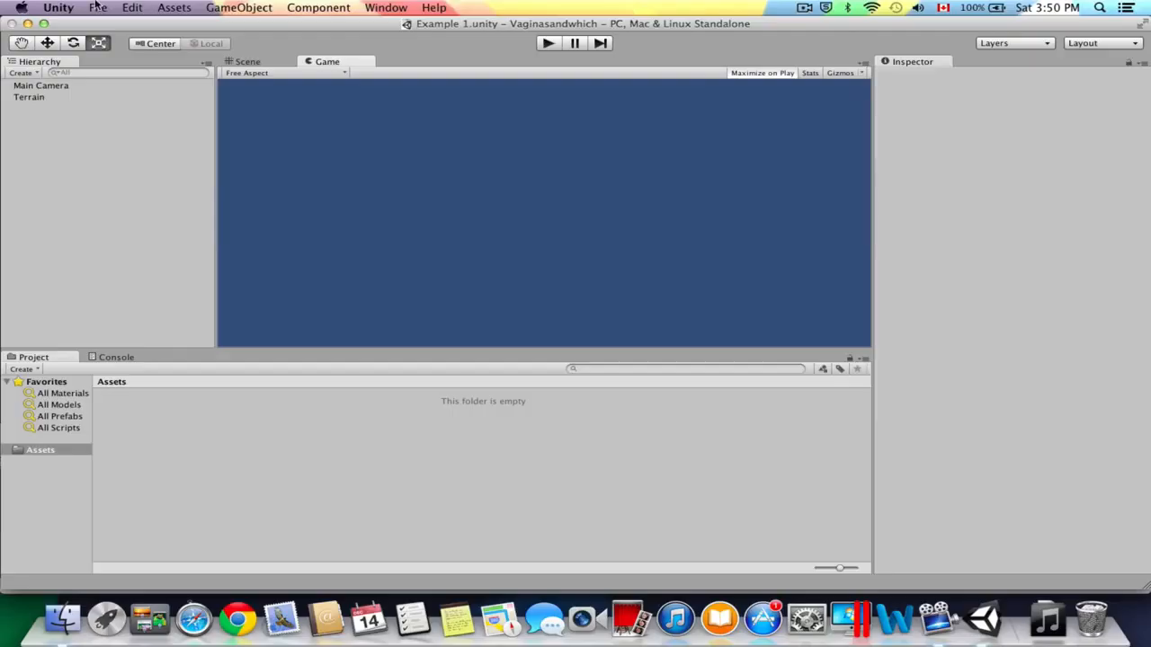
Save the current scene under the name Example 1 in the Assets folder.
{"action": "left_click", "coordinate": [96, 6]}
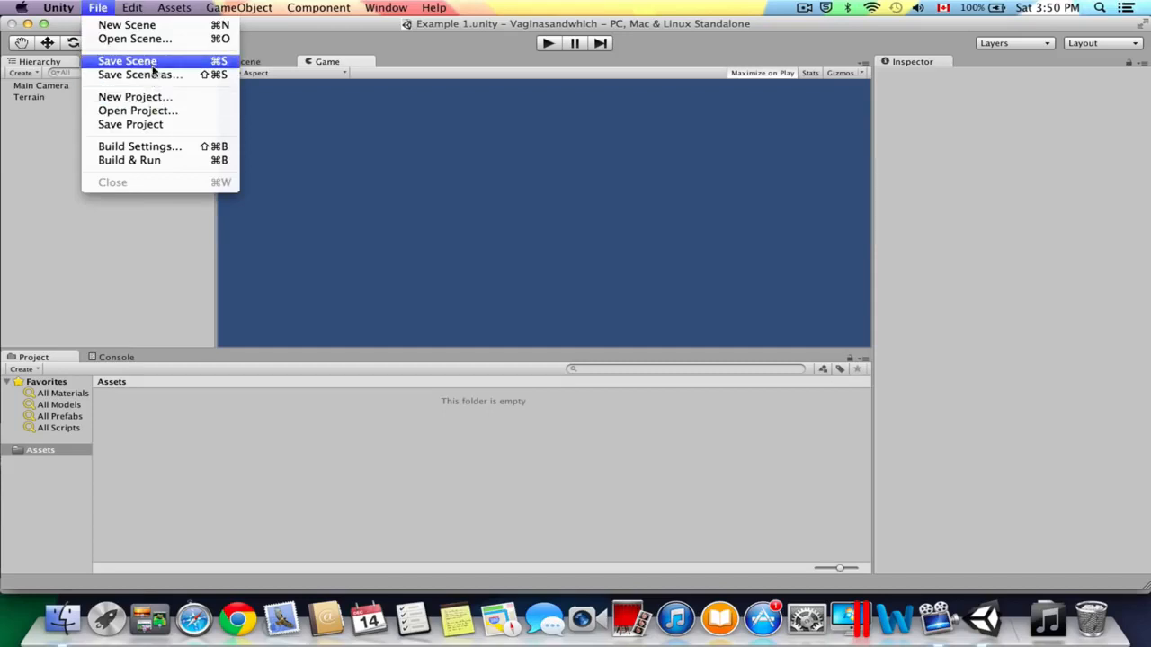
{"action": "left_click", "coordinate": [216, 75]}
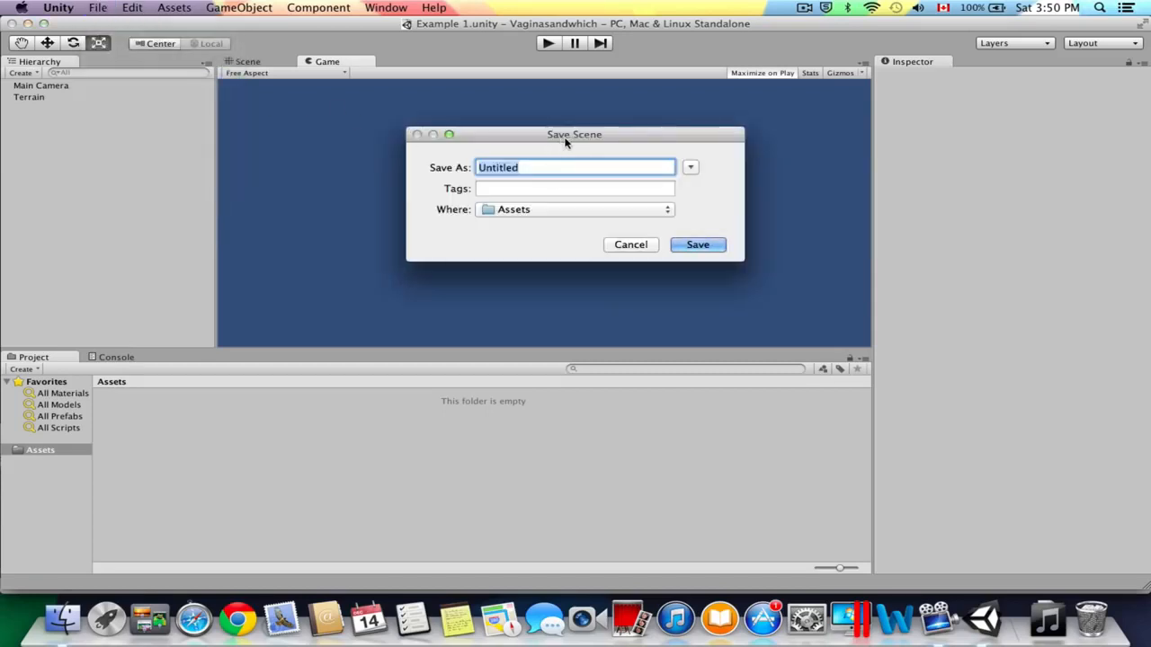
{"action": "type", "text": "Example 1"}
{"action": "left_click", "coordinate": [707, 247]}
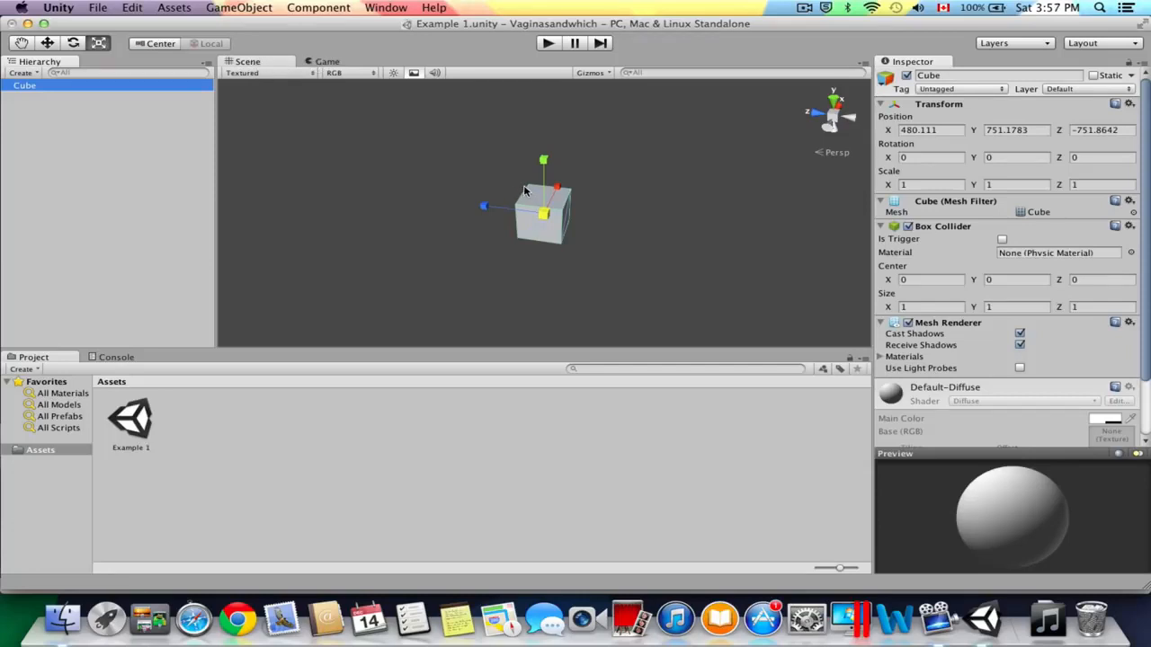
Examine the cube at different zoom levels in the Scene view and compare it with the Game view.
{"action": "scroll", "coordinate": [526, 191], "scroll_direction": "down", "scroll_amount": 3}
{"action": "left_click", "coordinate": [319, 61]}
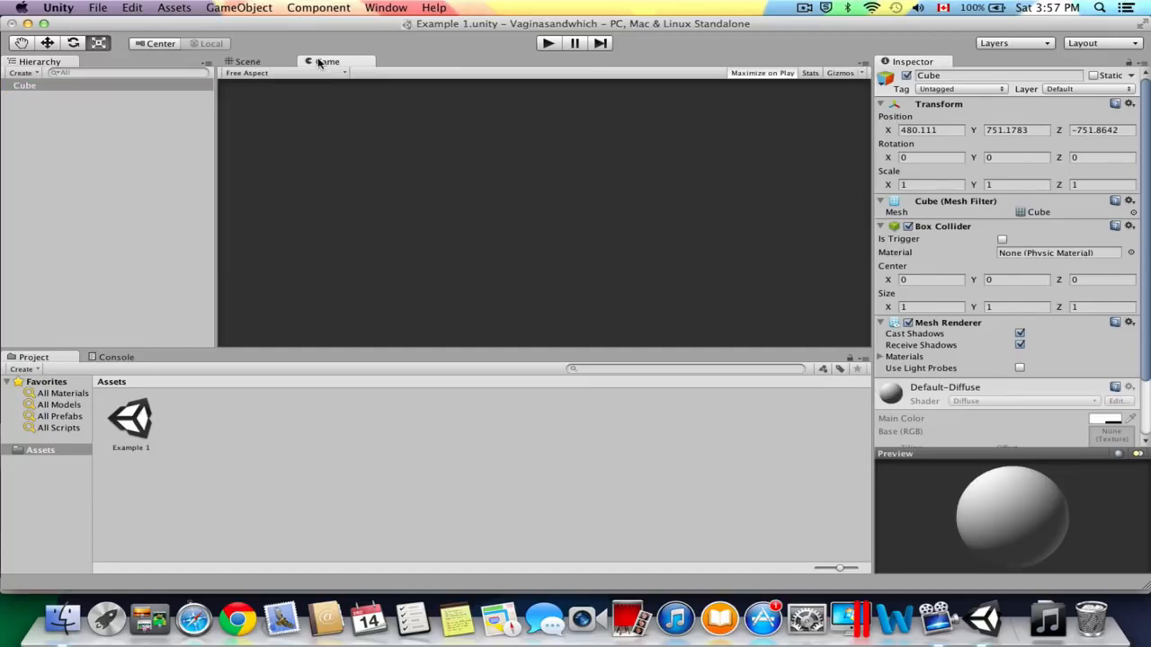
{"action": "left_click", "coordinate": [248, 61]}
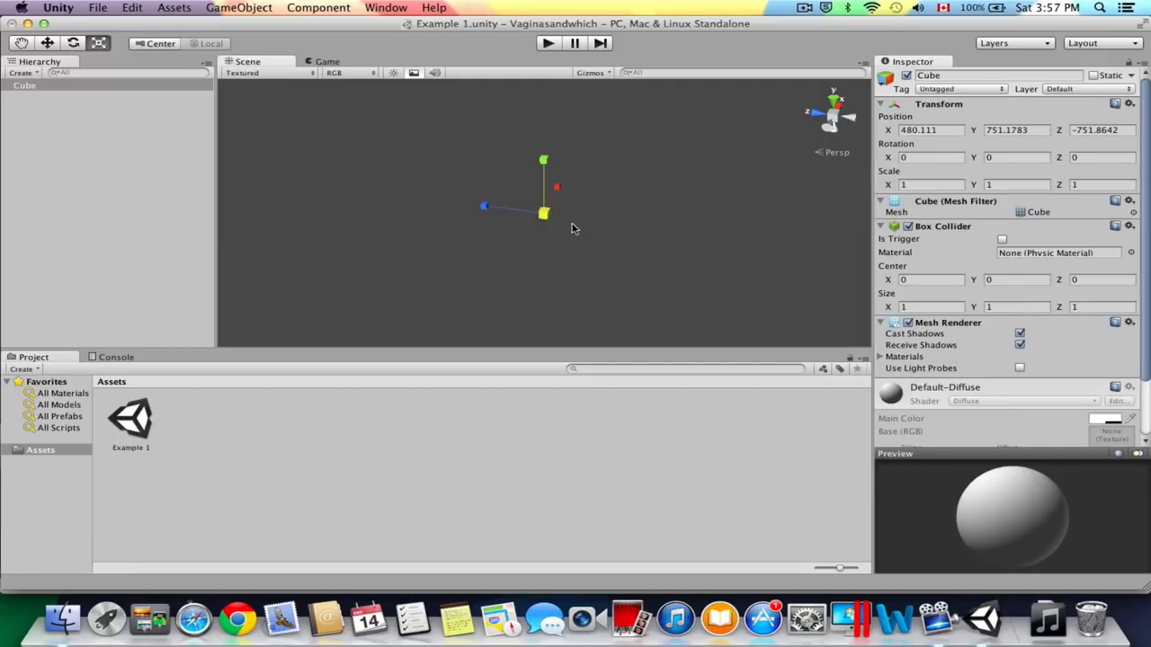
{"action": "scroll", "coordinate": [558, 217], "scroll_direction": "up", "scroll_amount": 10}
{"action": "scroll", "coordinate": [556, 216], "scroll_direction": "down", "scroll_amount": 8}
{"action": "scroll", "coordinate": [551, 217], "scroll_direction": "down", "scroll_amount": 3}
{"action": "scroll", "coordinate": [539, 207], "scroll_direction": "up", "scroll_amount": 5}
{"action": "scroll", "coordinate": [545, 214], "scroll_direction": "down", "scroll_amount": 2}
{"action": "left_click", "coordinate": [329, 64]}
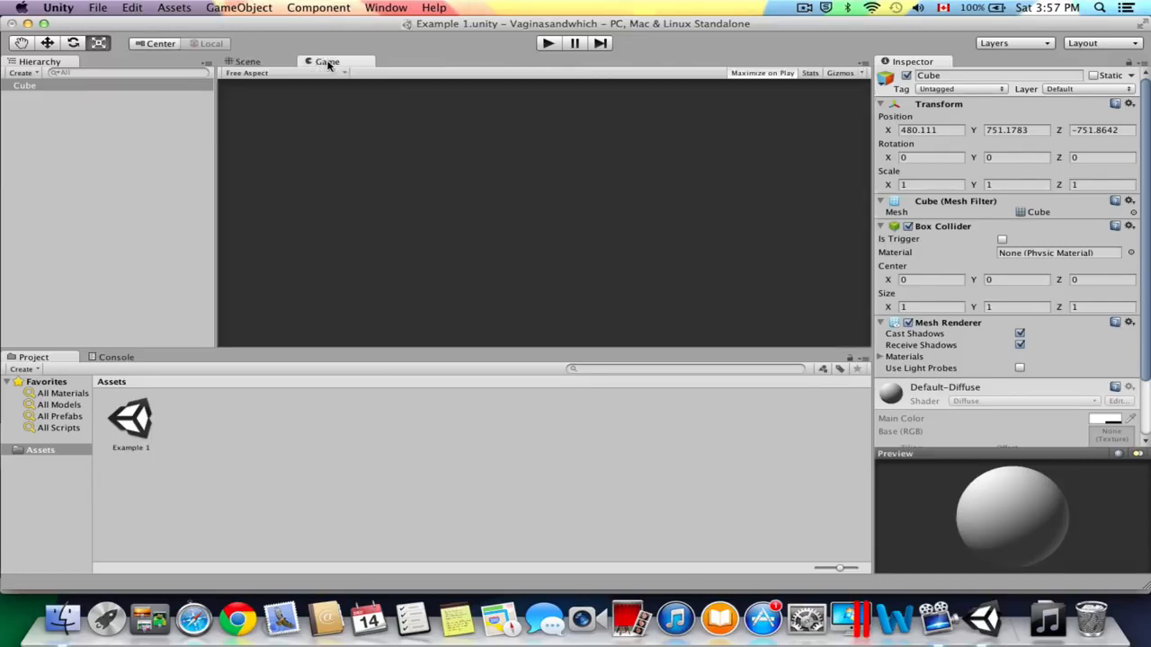
{"action": "left_click", "coordinate": [268, 63]}
{"action": "left_click", "coordinate": [330, 64]}
{"action": "left_click", "coordinate": [279, 63]}
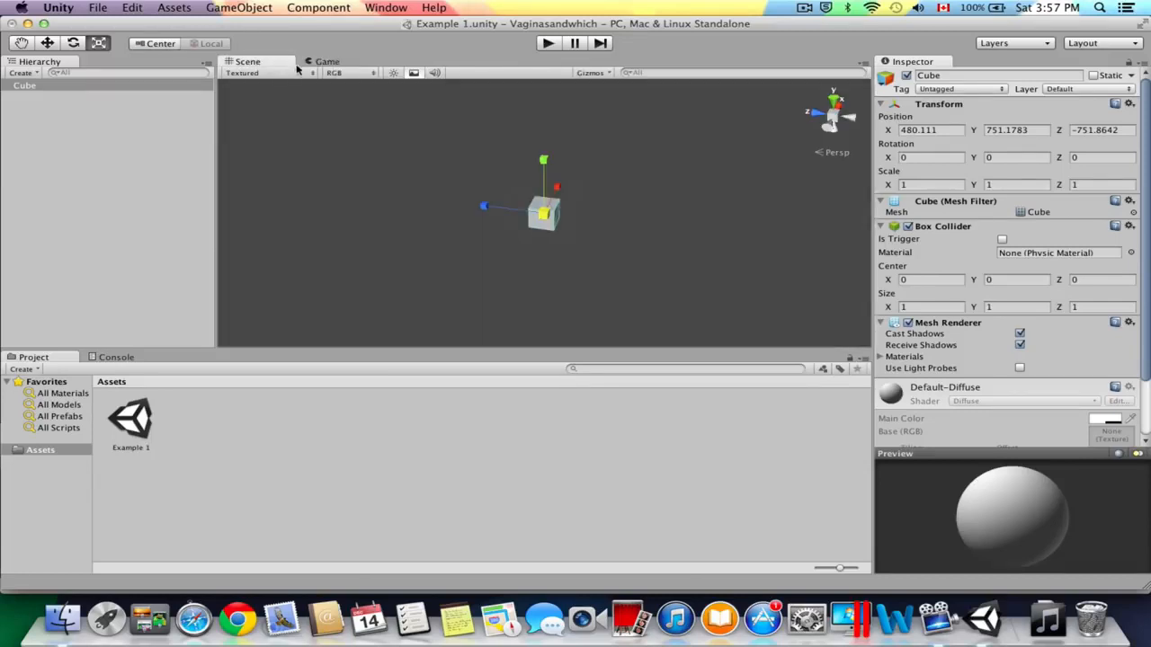
Deselect the cube and examine it from near and far in the Scene view.
{"action": "left_click", "coordinate": [124, 107]}
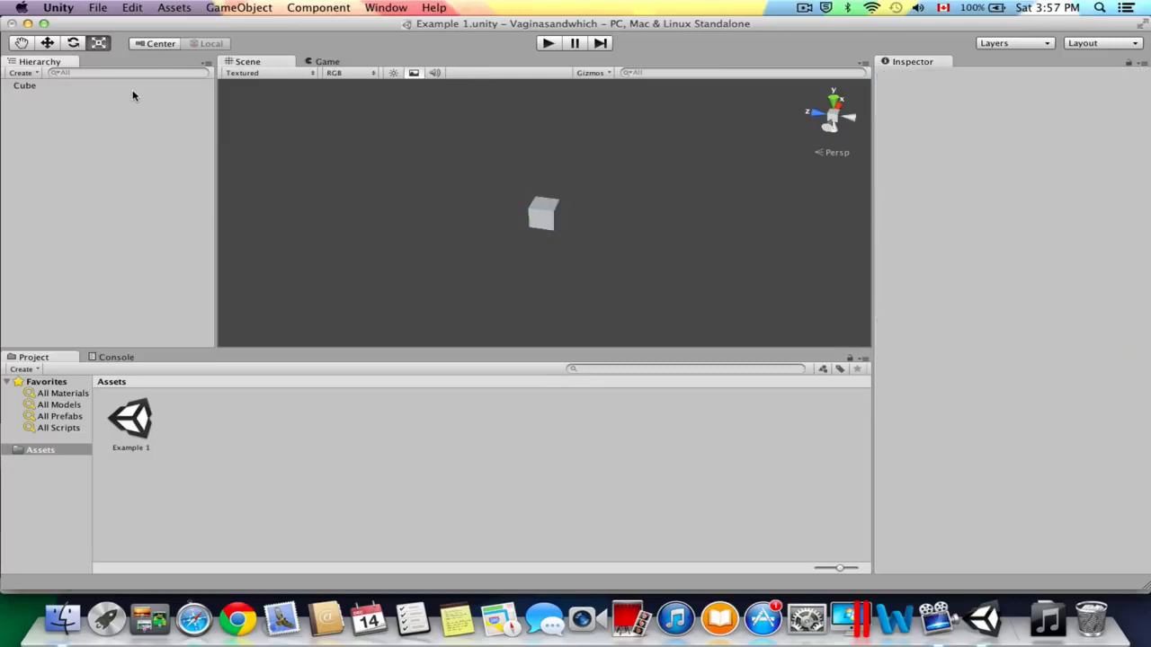
{"action": "scroll", "coordinate": [494, 219], "scroll_direction": "up", "scroll_amount": 4}
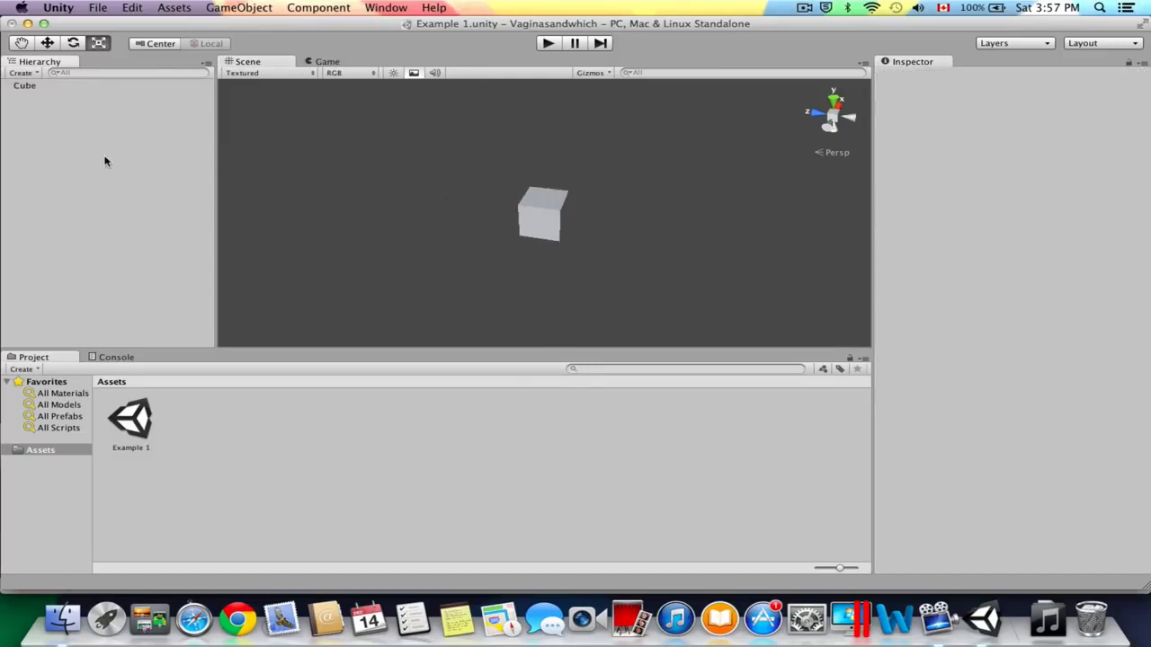
{"action": "scroll", "coordinate": [527, 232], "scroll_direction": "up", "scroll_amount": 1}
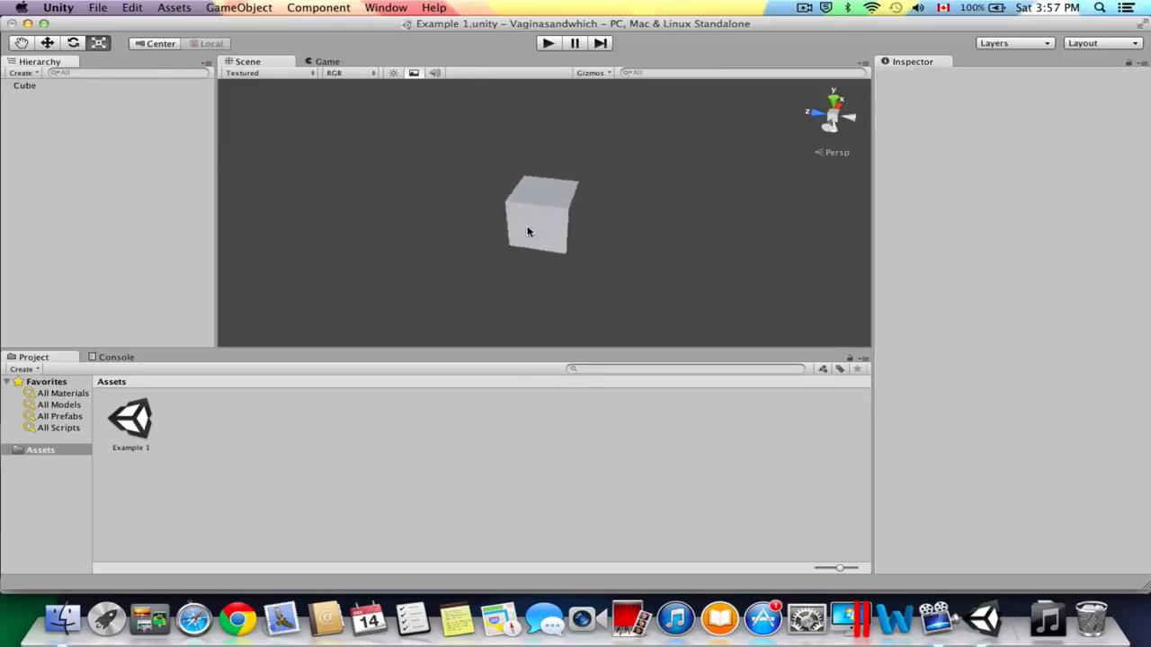
{"action": "scroll", "coordinate": [528, 232], "scroll_direction": "down", "scroll_amount": 2}
{"action": "scroll", "coordinate": [528, 230], "scroll_direction": "up", "scroll_amount": 4}
{"action": "scroll", "coordinate": [527, 228], "scroll_direction": "down", "scroll_amount": 3}
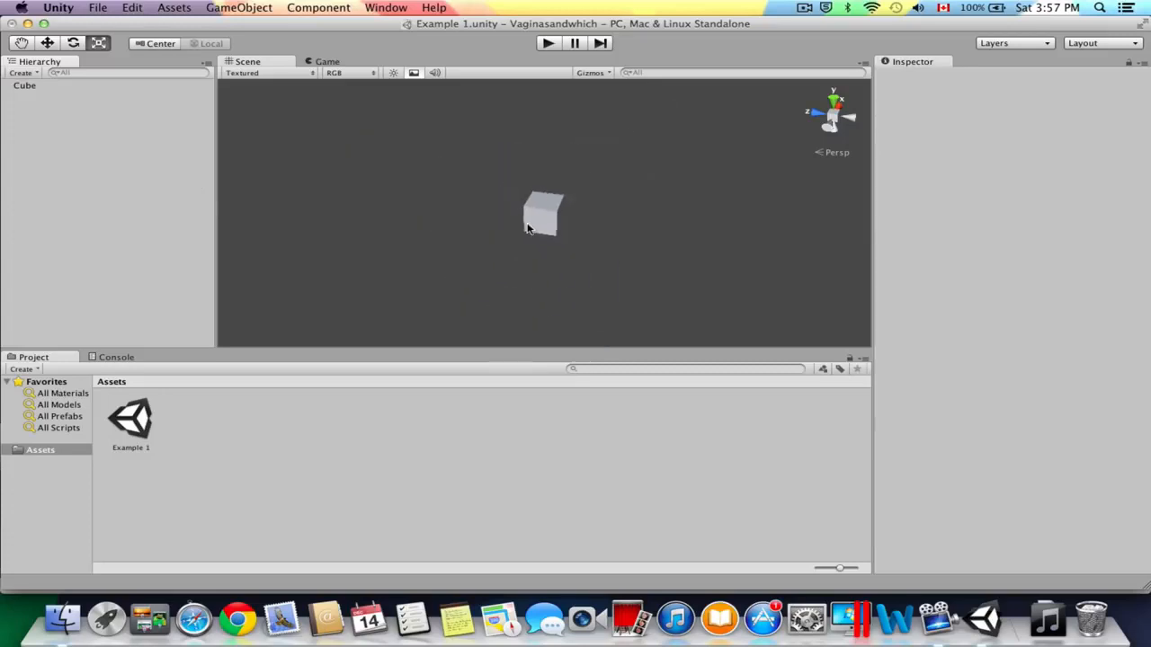
{"action": "scroll", "coordinate": [527, 228], "scroll_direction": "up", "scroll_amount": 4}
{"action": "scroll", "coordinate": [527, 228], "scroll_direction": "up", "scroll_amount": 1}
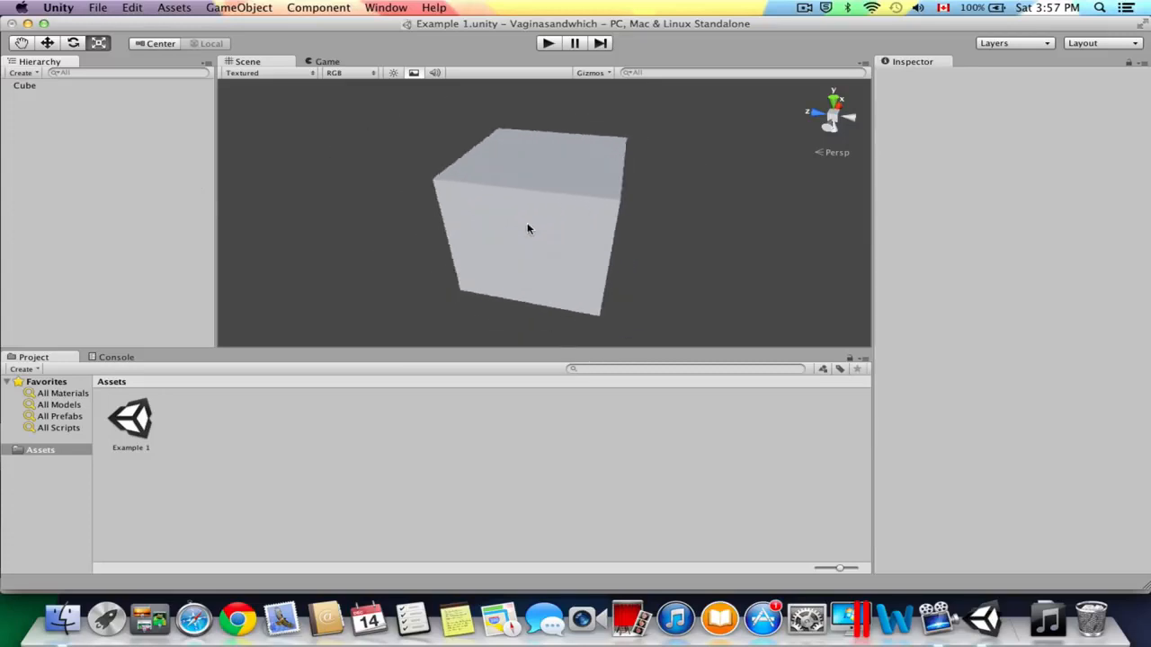
{"action": "scroll", "coordinate": [527, 228], "scroll_direction": "down", "scroll_amount": 5}
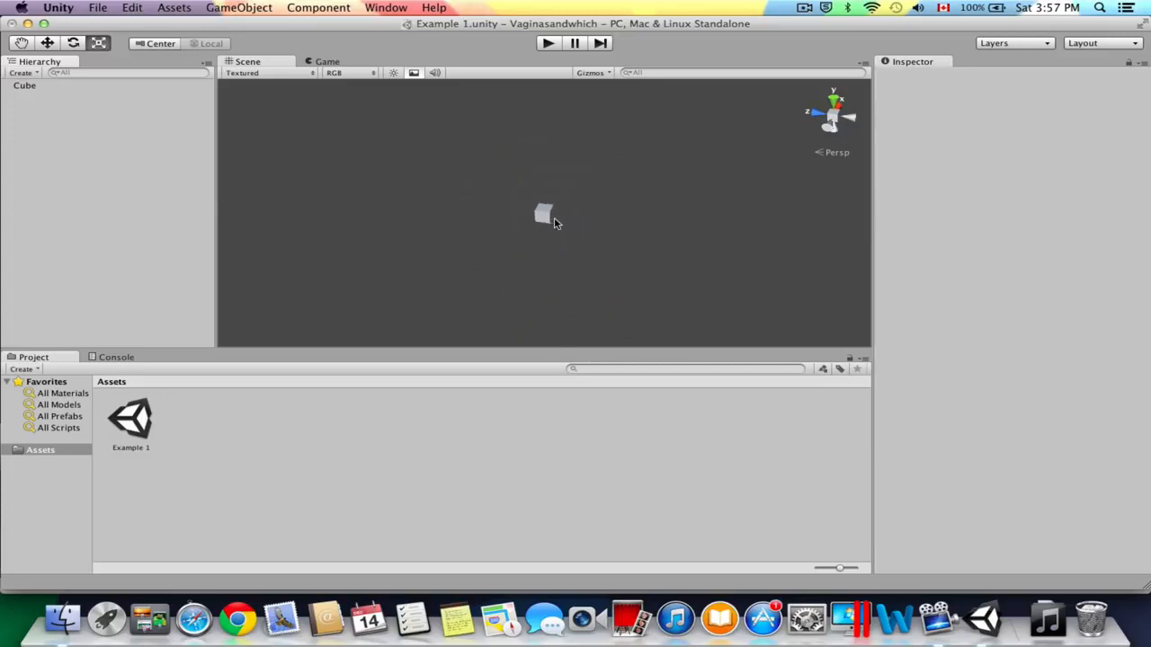
{"action": "scroll", "coordinate": [555, 222], "scroll_direction": "up", "scroll_amount": 2}
Use the Hand tool to pan and orbit around the cube, viewing it closer up from another side.
{"action": "left_click", "coordinate": [19, 45]}
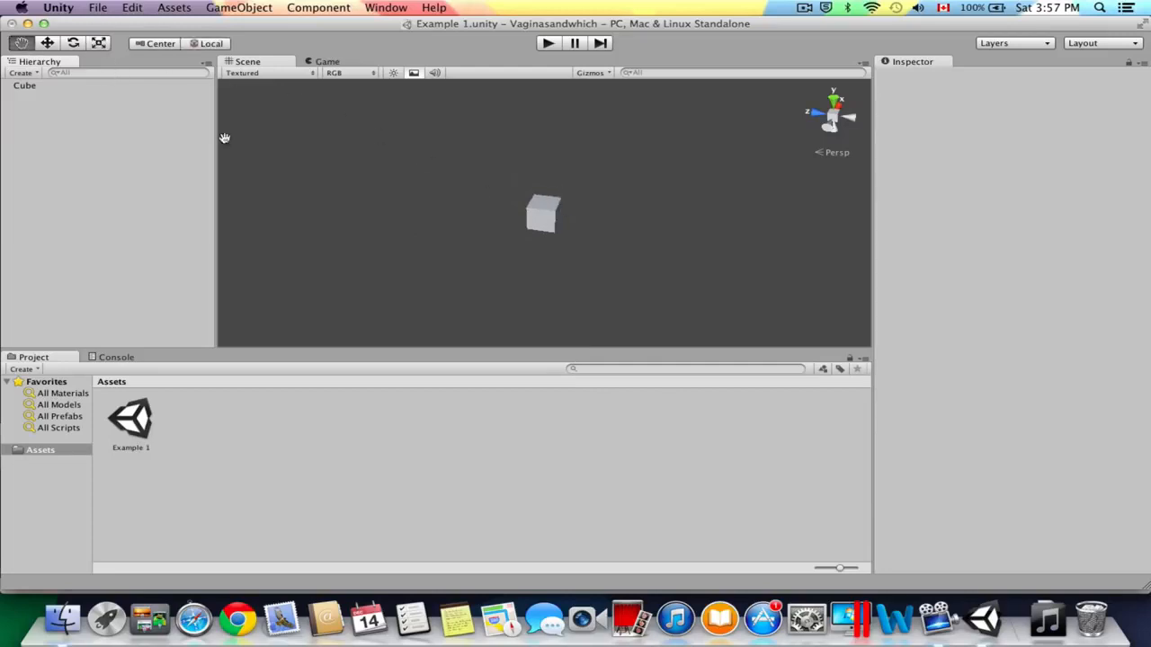
{"action": "left_click_drag", "start_coordinate": [640, 239], "coordinate": [660, 195]}
{"action": "scroll", "coordinate": [485, 240], "scroll_direction": "up", "scroll_amount": 4}
{"action": "scroll", "coordinate": [600, 198], "scroll_direction": "up", "scroll_amount": 4}
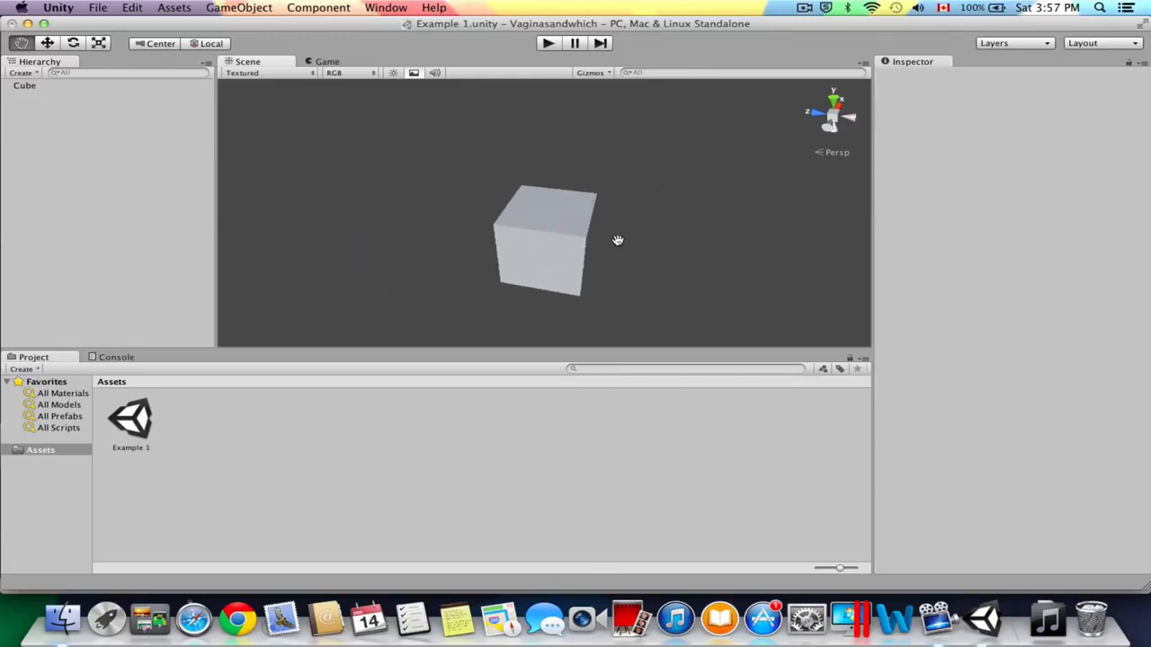
{"action": "right_click_drag", "start_coordinate": [615, 219], "coordinate": [517, 218]}
{"action": "left_click_drag", "start_coordinate": [517, 218], "coordinate": [482, 101], "text": "alt"}
Move the cube along its X, Y and Z axes to about X 480.3, Y 751.0, Z -751.1.
{"action": "left_click", "coordinate": [47, 43]}
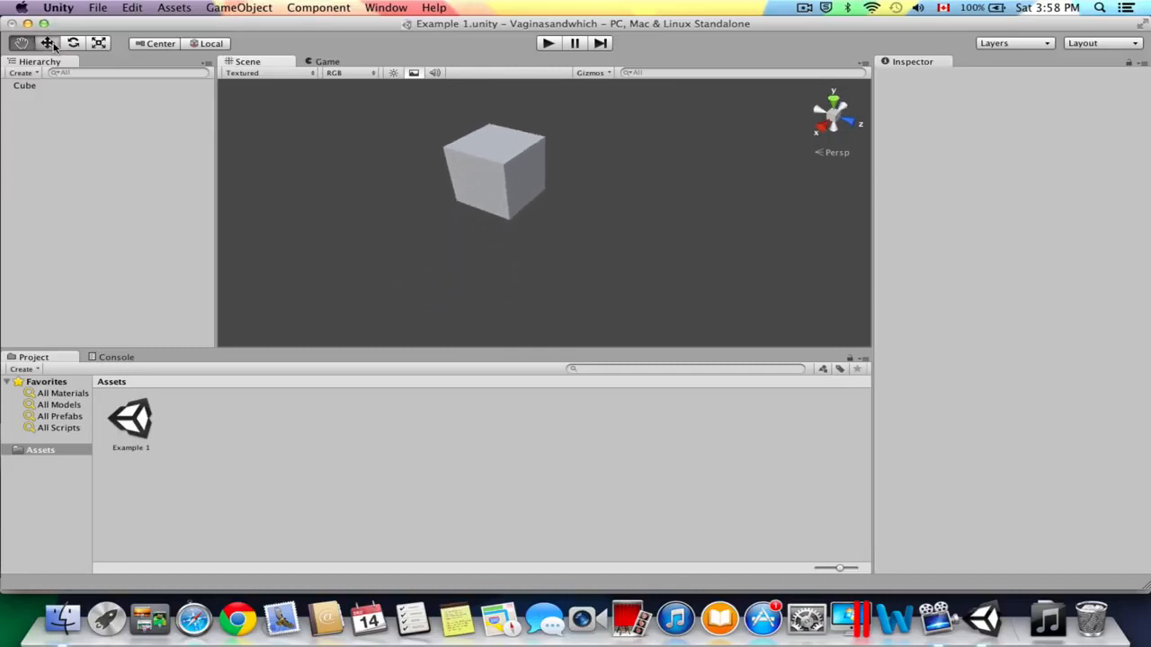
{"action": "left_click", "coordinate": [464, 158]}
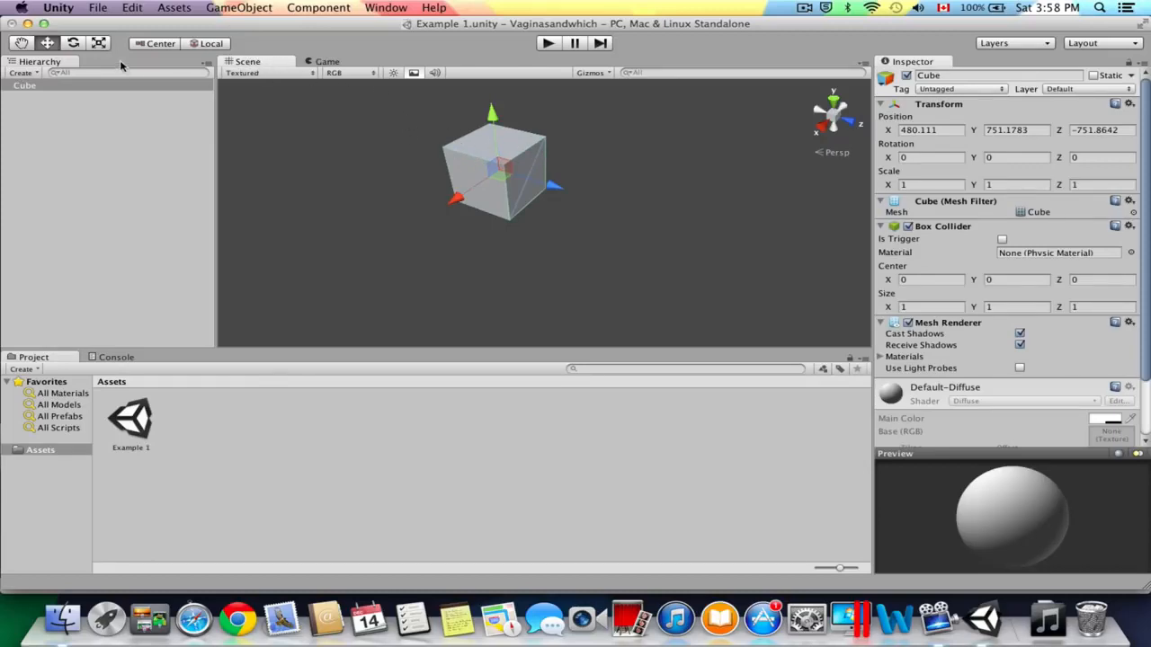
{"action": "scroll", "coordinate": [598, 185], "scroll_direction": "down", "scroll_amount": 5}
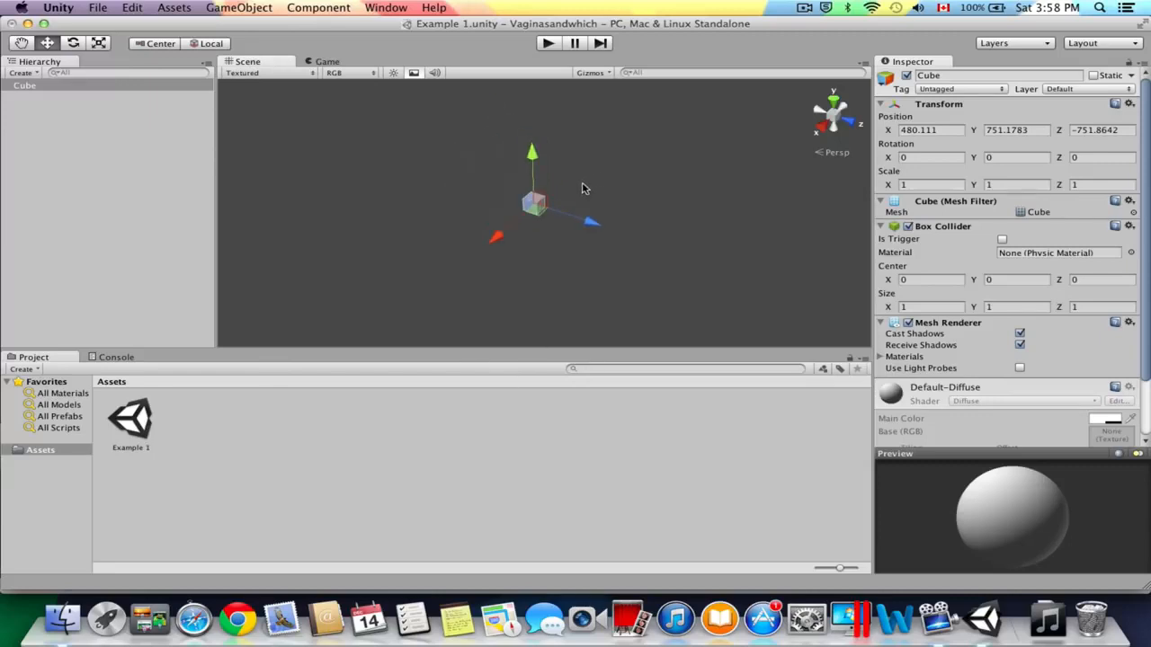
{"action": "scroll", "coordinate": [521, 220], "scroll_direction": "up", "scroll_amount": 2}
{"action": "scroll", "coordinate": [499, 224], "scroll_direction": "up", "scroll_amount": 2}
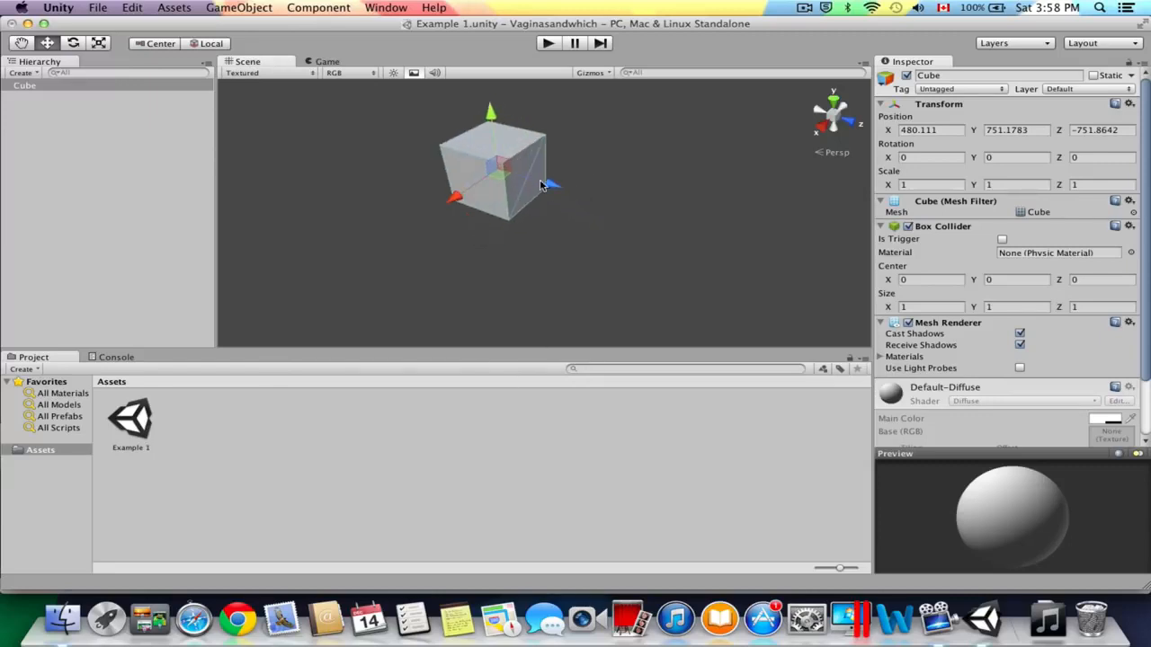
{"action": "left_click_drag", "start_coordinate": [552, 185], "coordinate": [612, 218]}
{"action": "left_click_drag", "start_coordinate": [528, 215], "coordinate": [497, 247]}
{"action": "left_click_drag", "start_coordinate": [534, 179], "coordinate": [546, 252]}
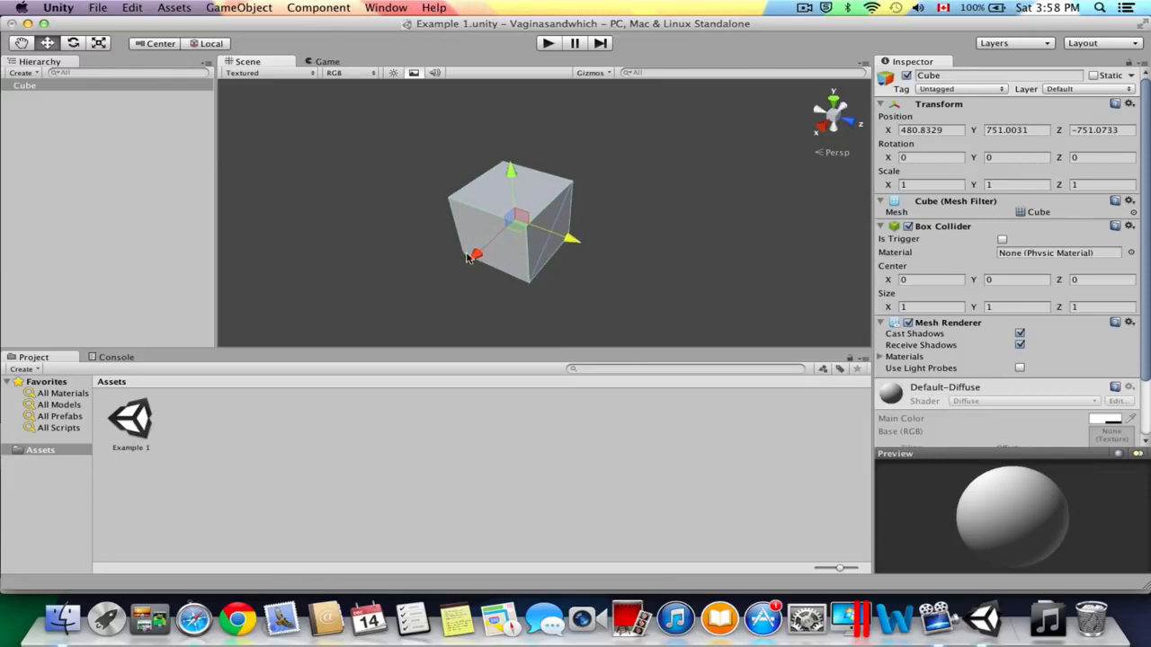
{"action": "left_click_drag", "start_coordinate": [472, 255], "coordinate": [501, 232]}
Rotate the cube freehand to about X -52.3, Y 38.9, Z 36.3 degrees.
{"action": "left_click", "coordinate": [74, 43]}
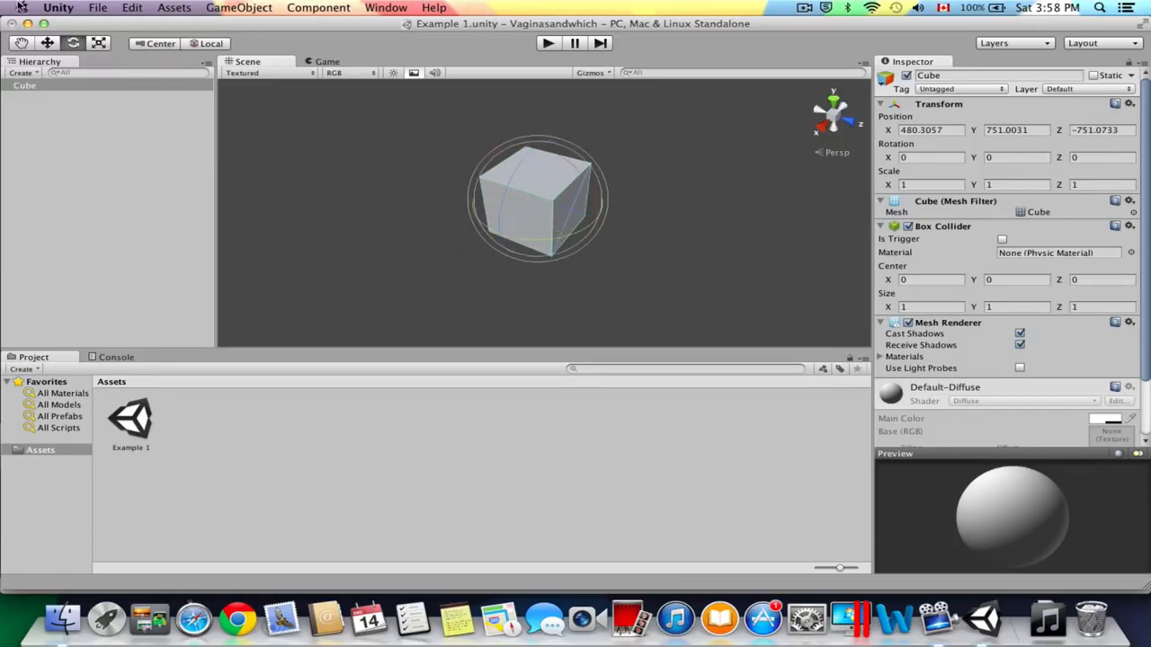
{"action": "left_click", "coordinate": [440, 225]}
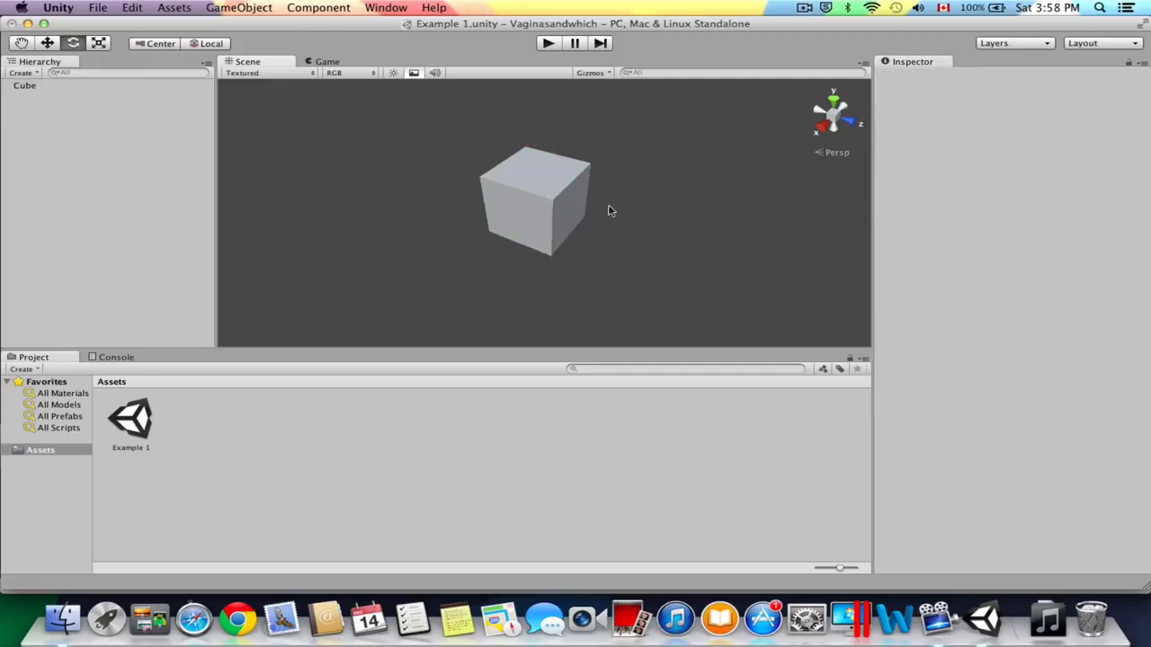
{"action": "left_click", "coordinate": [539, 189]}
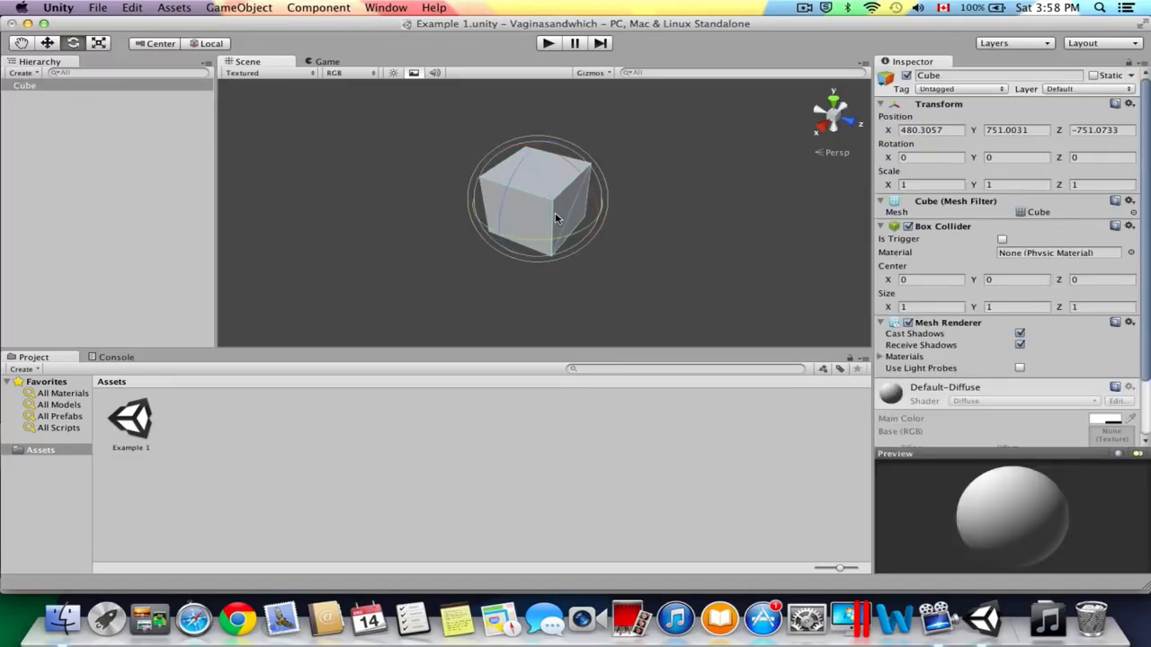
{"action": "left_click_drag", "start_coordinate": [578, 243], "coordinate": [511, 123]}
{"action": "mouse_move", "coordinate": [583, 247]}
{"action": "left_mouse_down"}
{"action": "mouse_move", "coordinate": [566, 244]}
{"action": "mouse_move", "coordinate": [588, 259]}
{"action": "left_mouse_up"}
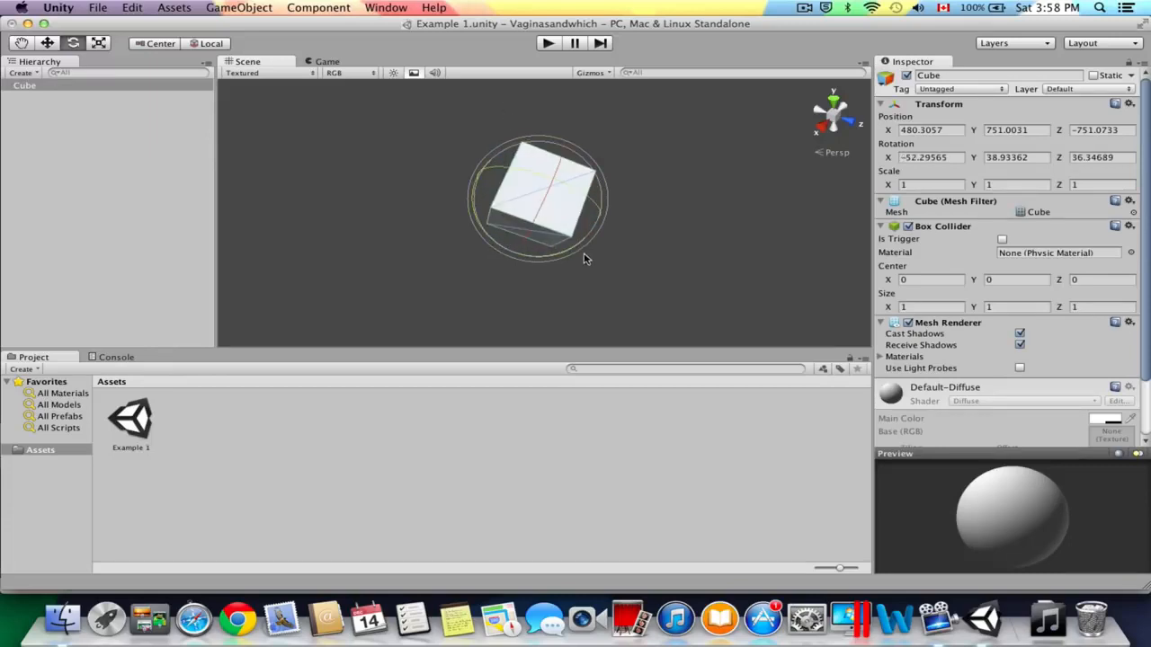
Use the Scale tool to resize the cube freehand along its individual axes, giving it unequal proportions.
{"action": "left_click", "coordinate": [99, 43]}
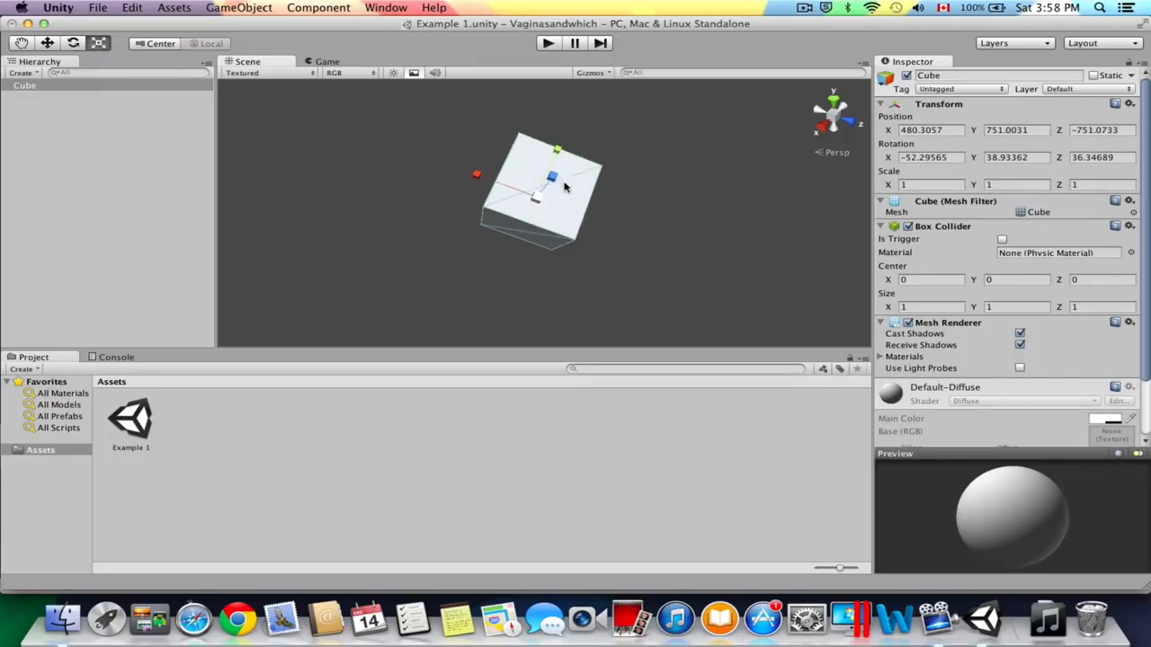
{"action": "scroll", "coordinate": [564, 186], "scroll_direction": "up", "scroll_amount": 3}
{"action": "scroll", "coordinate": [554, 181], "scroll_direction": "down", "scroll_amount": 3}
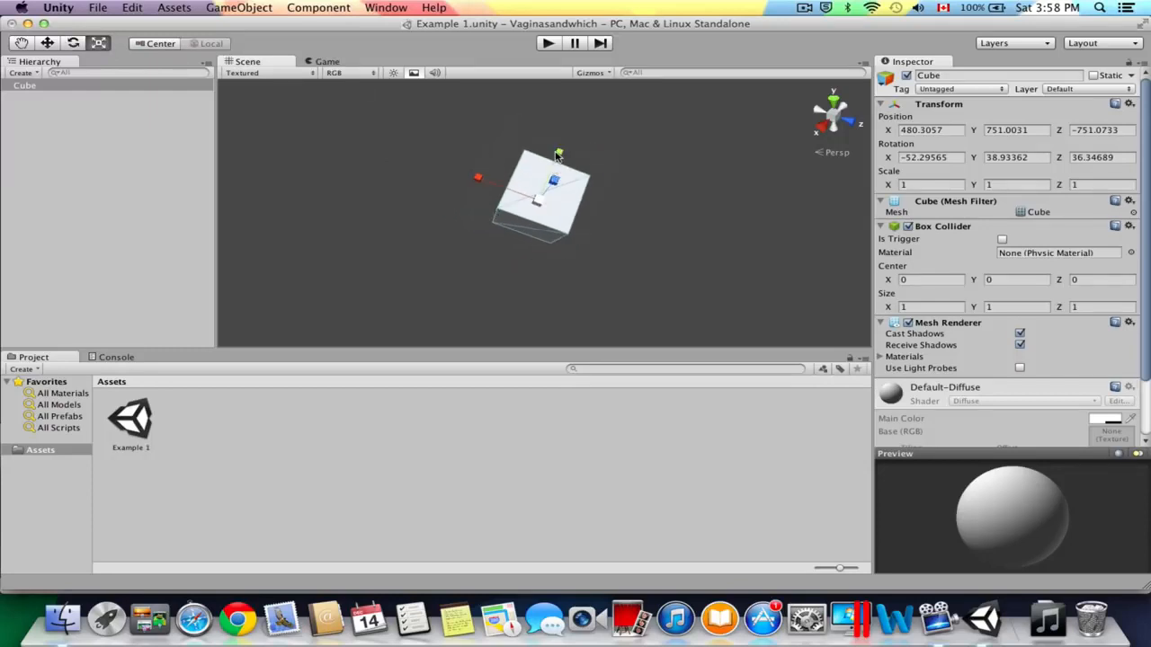
{"action": "left_click_drag", "start_coordinate": [558, 155], "coordinate": [563, 214]}
{"action": "scroll", "coordinate": [576, 186], "scroll_direction": "up", "scroll_amount": 5}
{"action": "scroll", "coordinate": [559, 179], "scroll_direction": "down", "scroll_amount": 5}
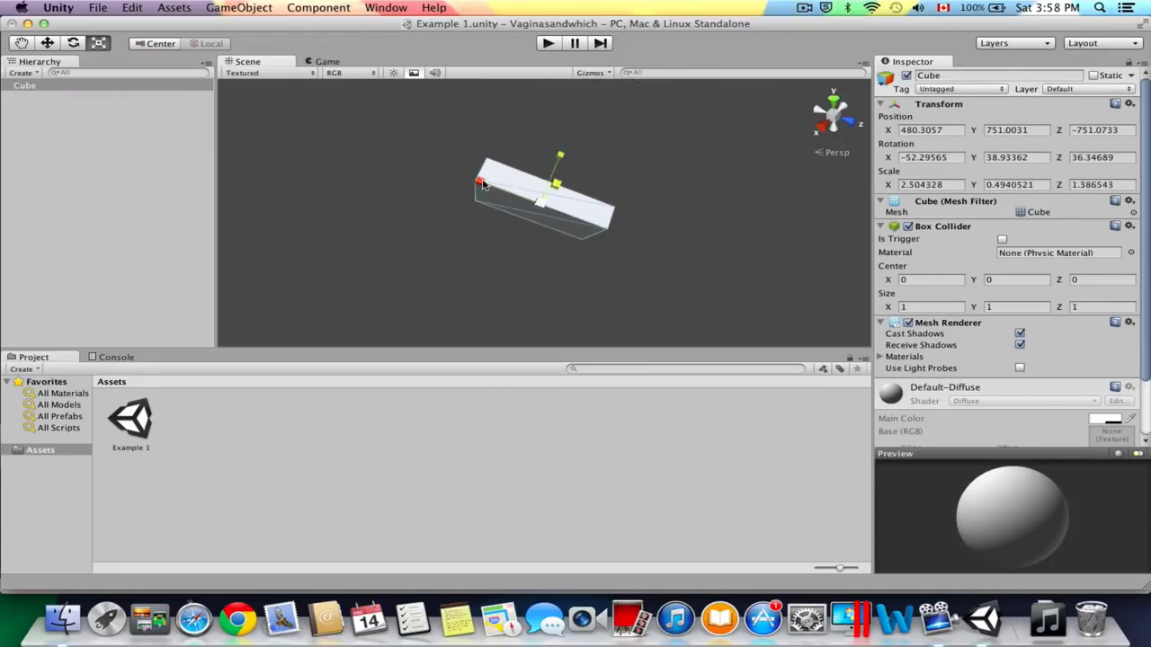
{"action": "left_click_drag", "start_coordinate": [482, 182], "coordinate": [519, 193]}
{"action": "left_click_drag", "start_coordinate": [558, 160], "coordinate": [554, 201]}
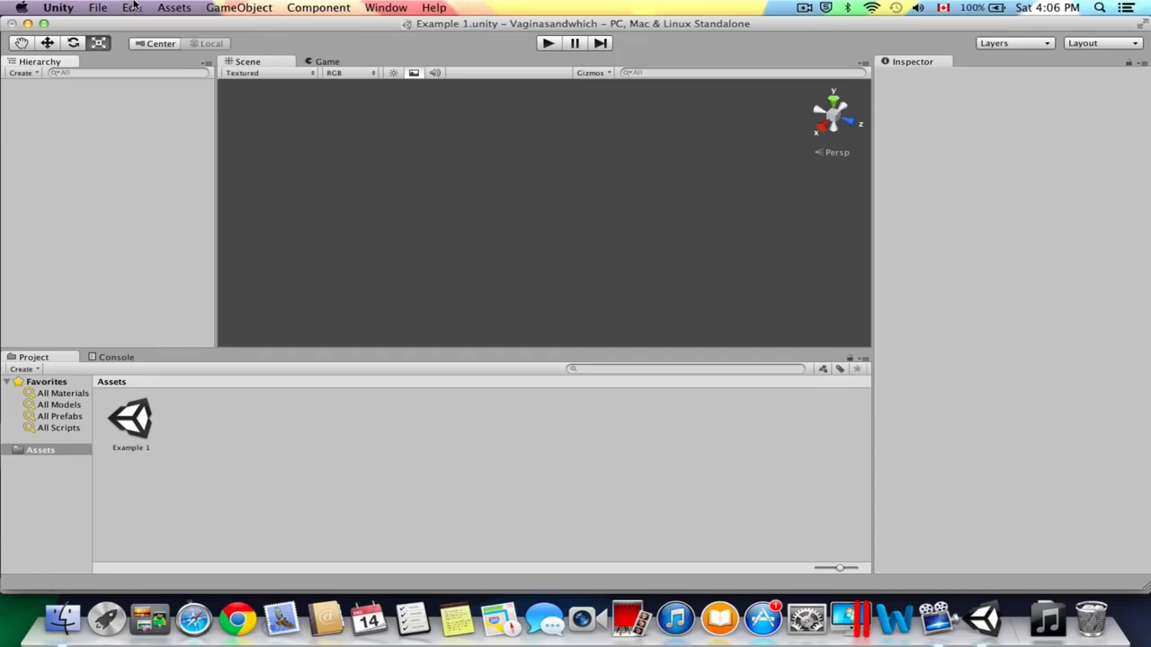
Import the complete Character Controller package into the project.
{"action": "left_click", "coordinate": [133, 7]}
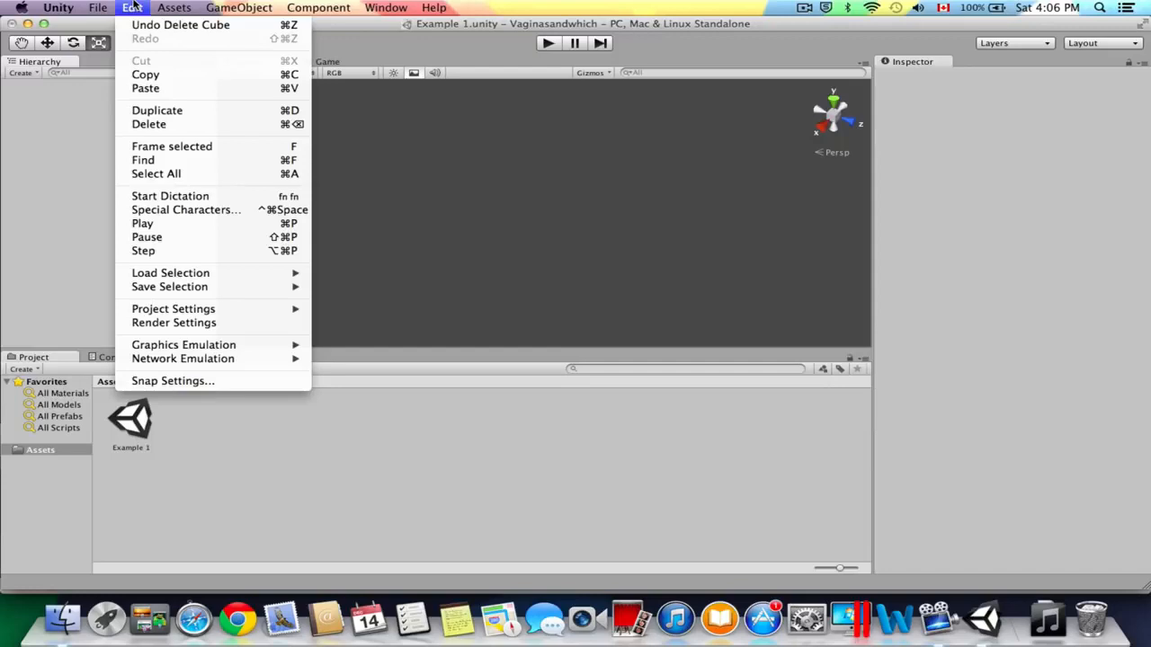
{"action": "mouse_move", "coordinate": [173, 7]}
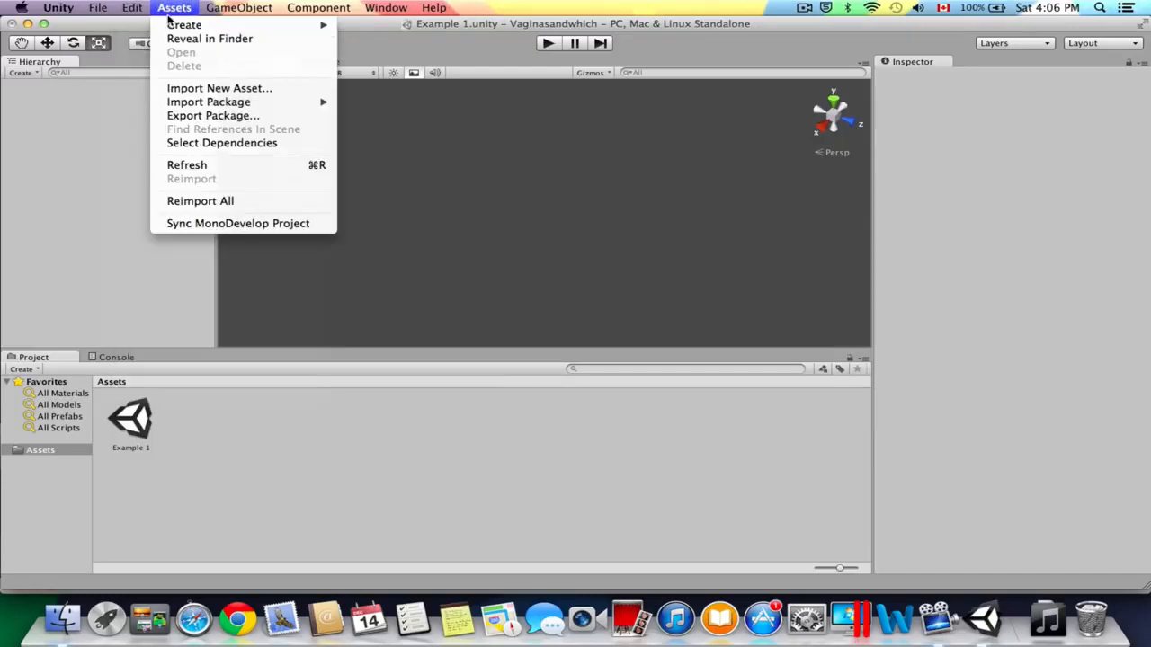
{"action": "mouse_move", "coordinate": [286, 102]}
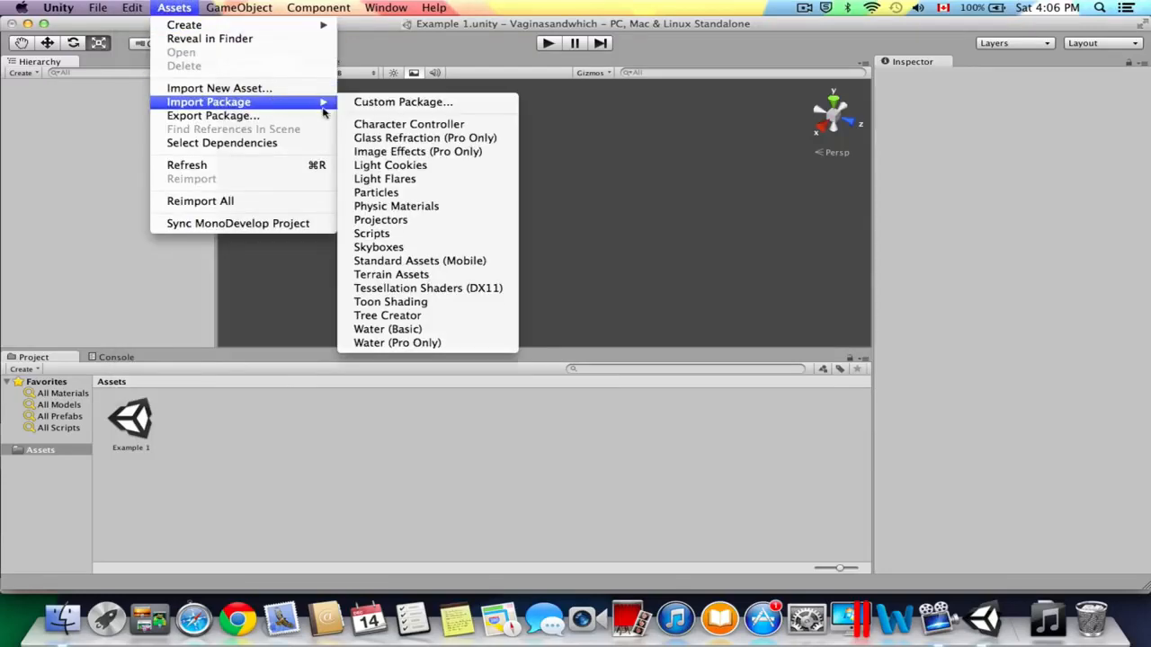
{"action": "left_click", "coordinate": [391, 128]}
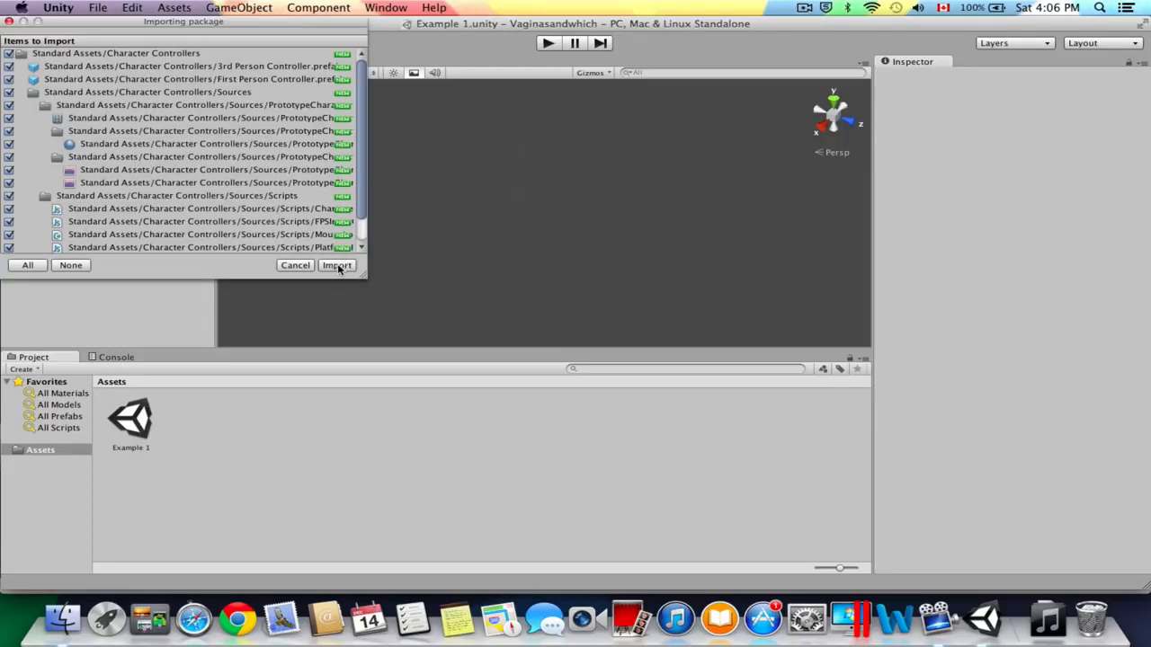
{"action": "left_click", "coordinate": [337, 265]}
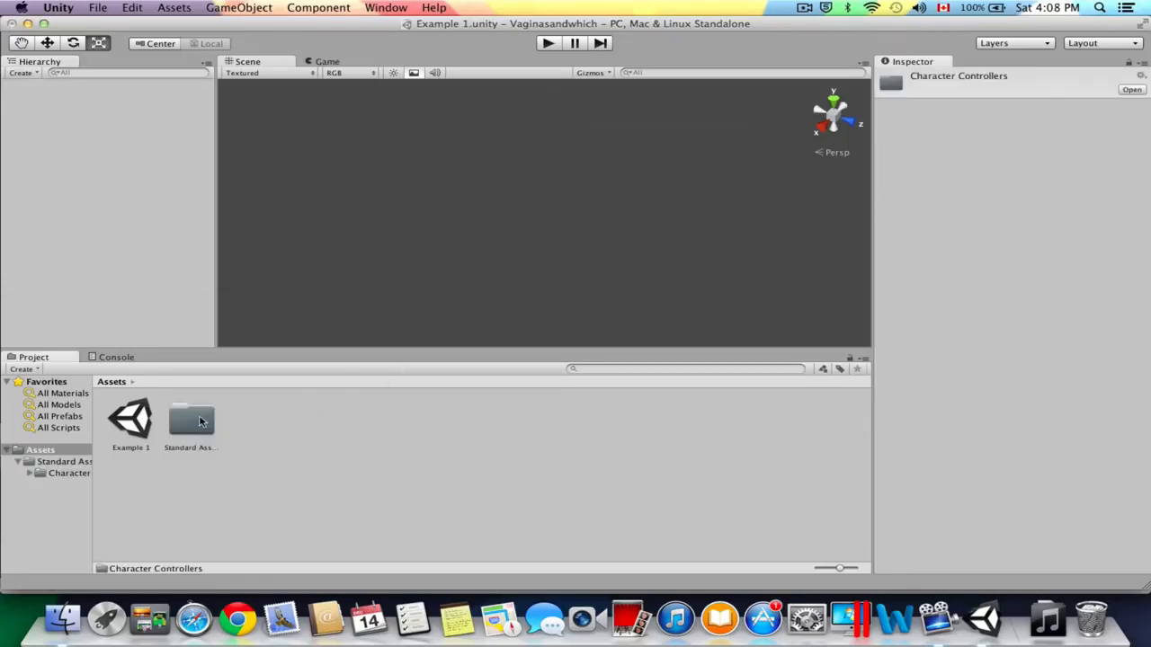
Look through the imported Character Controllers folder inside Standard Assets and return to the Assets folder.
{"action": "double_click", "coordinate": [190, 421]}
{"action": "double_click", "coordinate": [117, 418]}
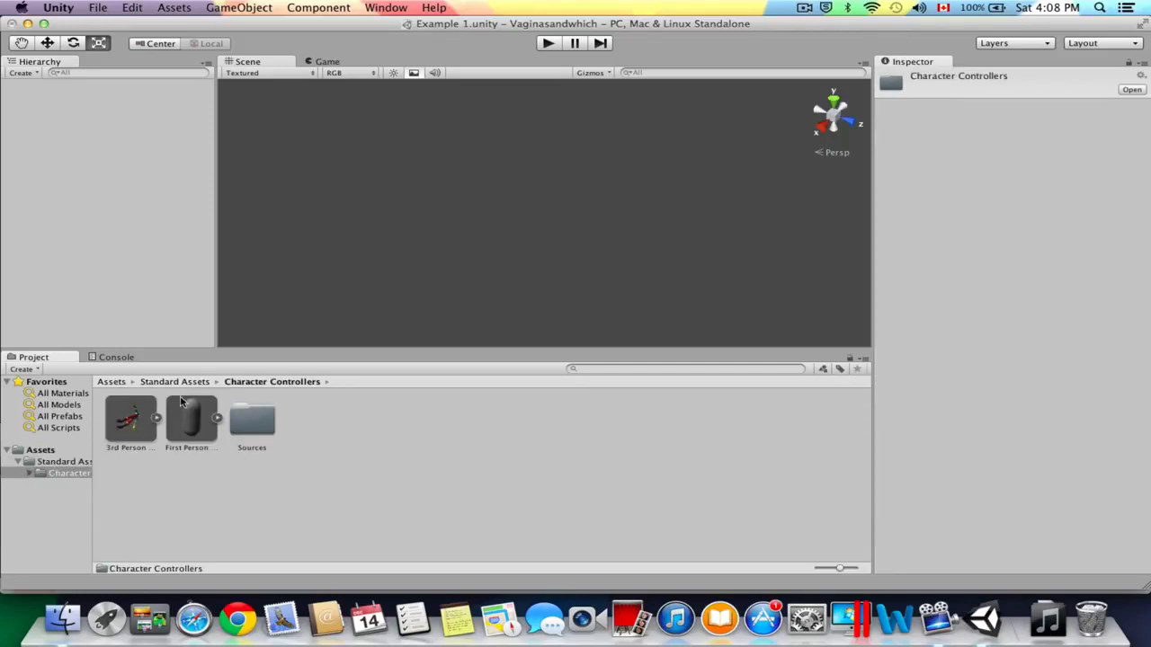
{"action": "left_click", "coordinate": [113, 382]}
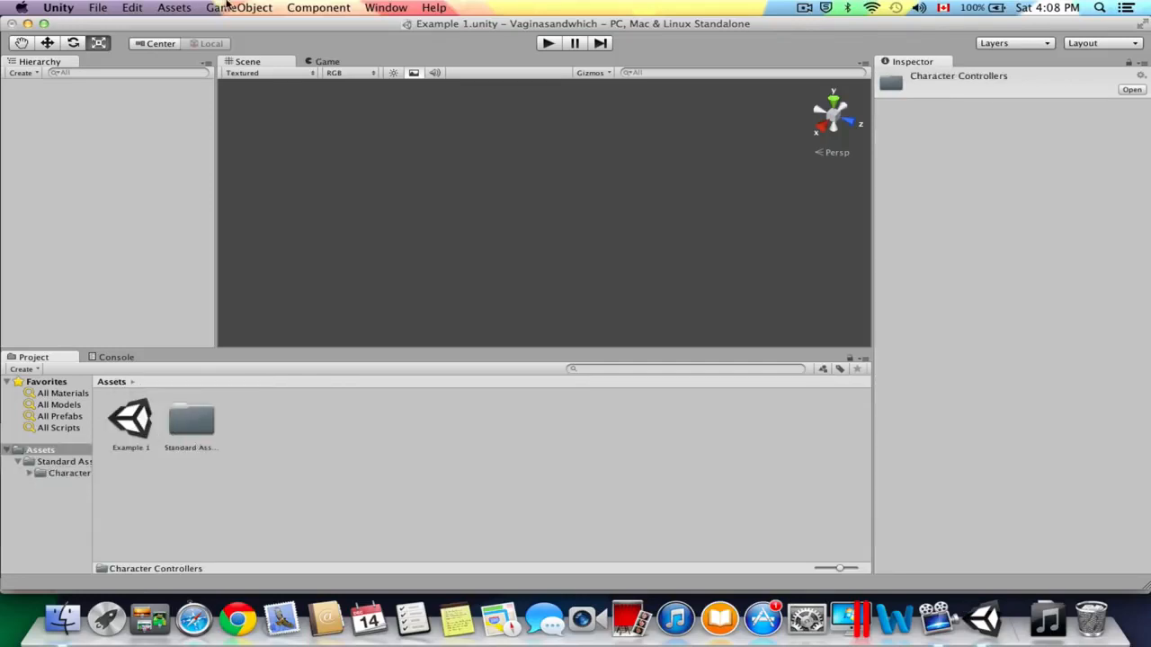
Import the Terrain Assets package and check its folder inside Standard Assets.
{"action": "left_click", "coordinate": [174, 7]}
{"action": "mouse_move", "coordinate": [242, 103]}
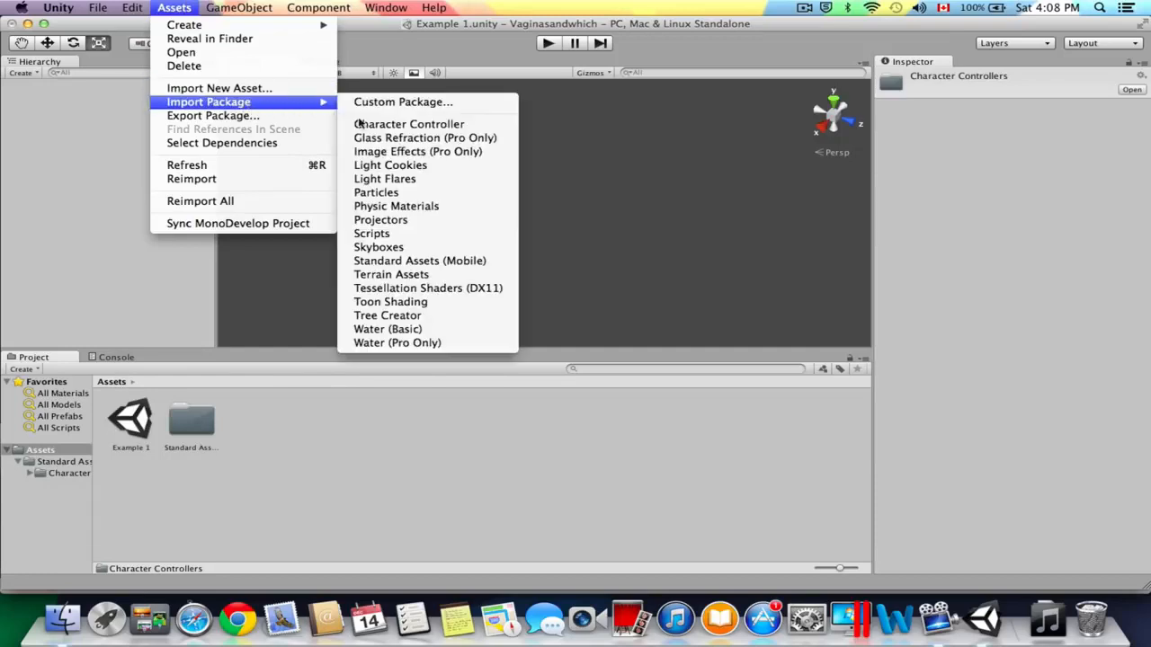
{"action": "left_click", "coordinate": [416, 278]}
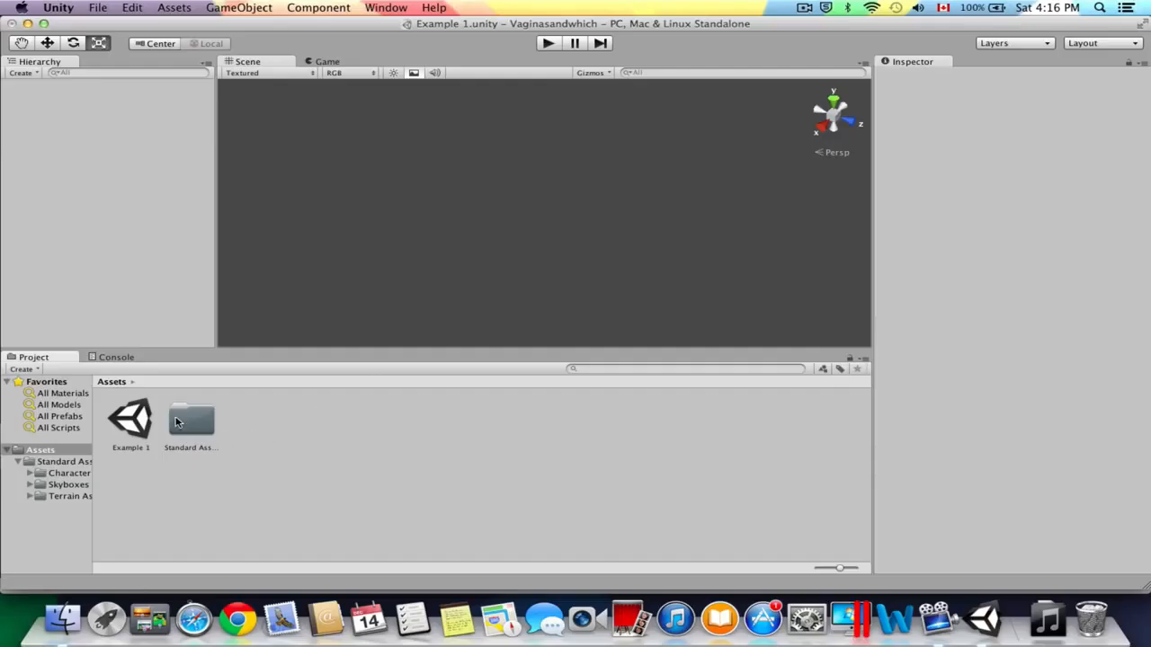
{"action": "double_click", "coordinate": [184, 421]}
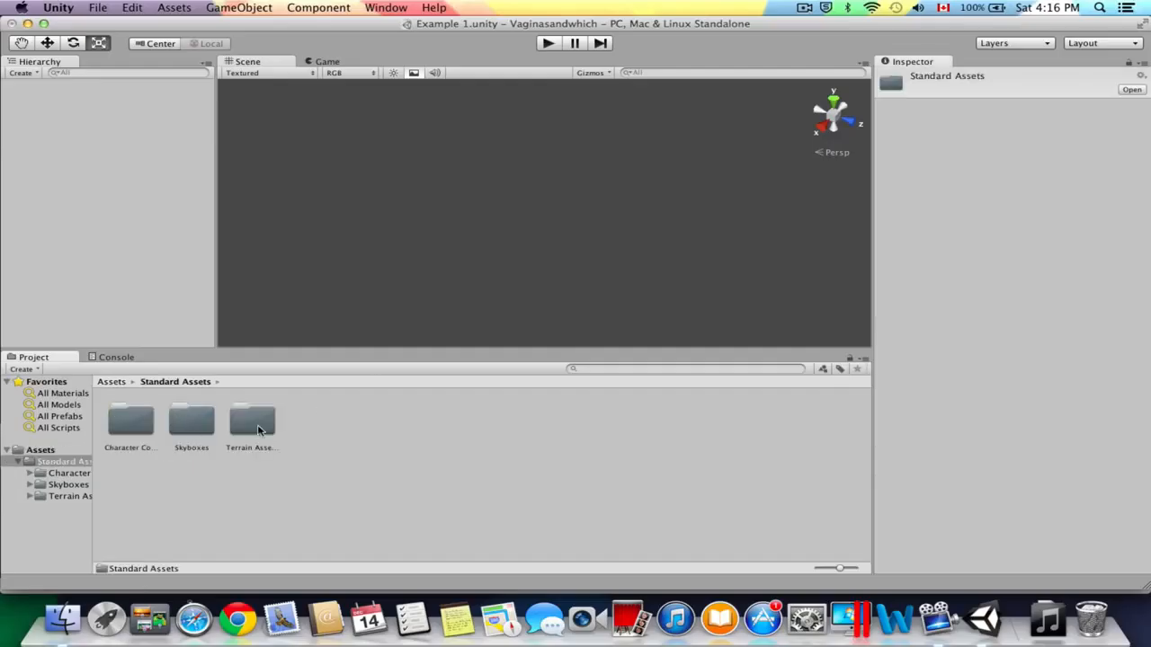
{"action": "left_click", "coordinate": [118, 382]}
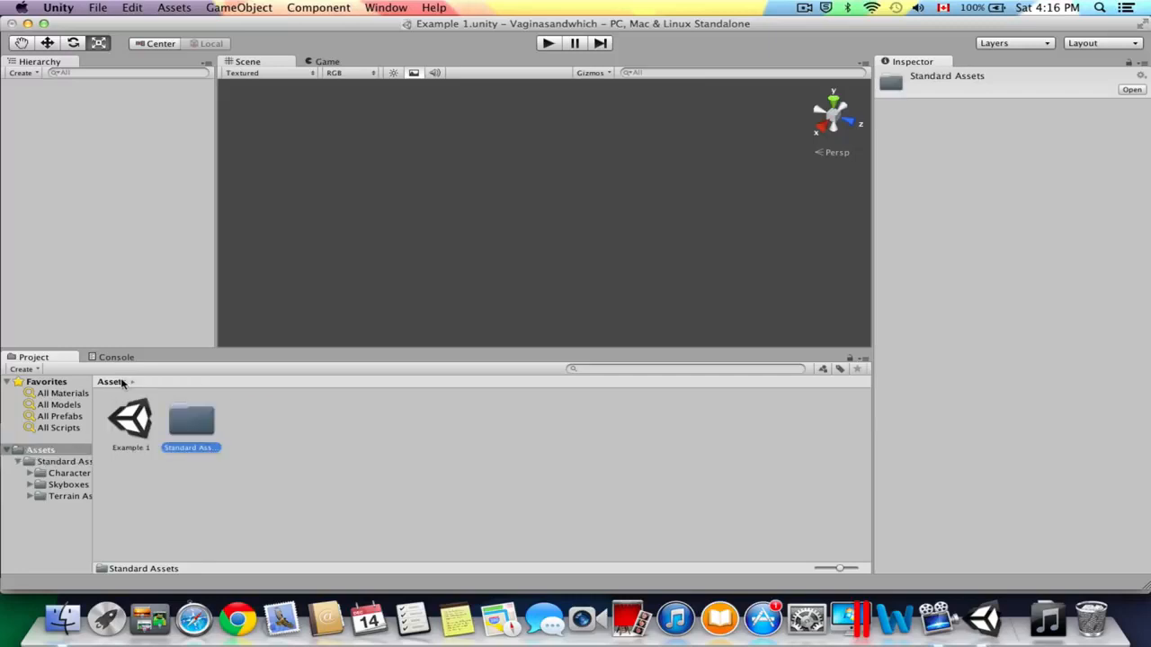
Reopen the Example 1 scene without saving the changes, and look at the Standard Assets subfolders.
{"action": "double_click", "coordinate": [135, 421]}
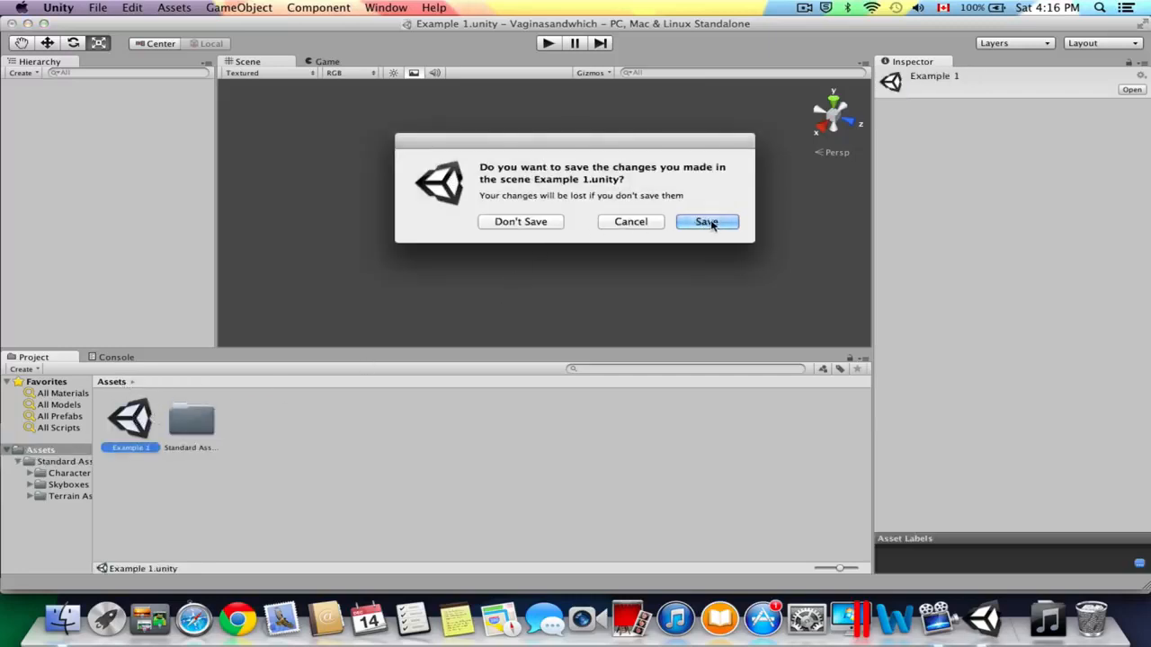
{"action": "left_click", "coordinate": [506, 222]}
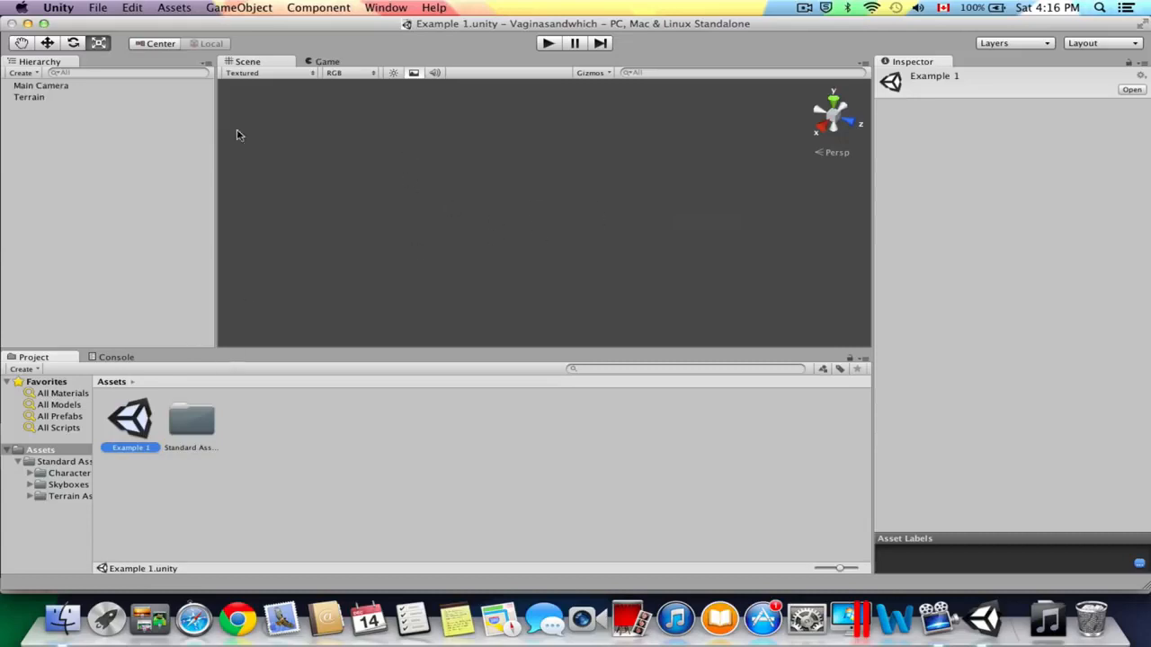
{"action": "left_click", "coordinate": [239, 414]}
{"action": "double_click", "coordinate": [184, 423]}
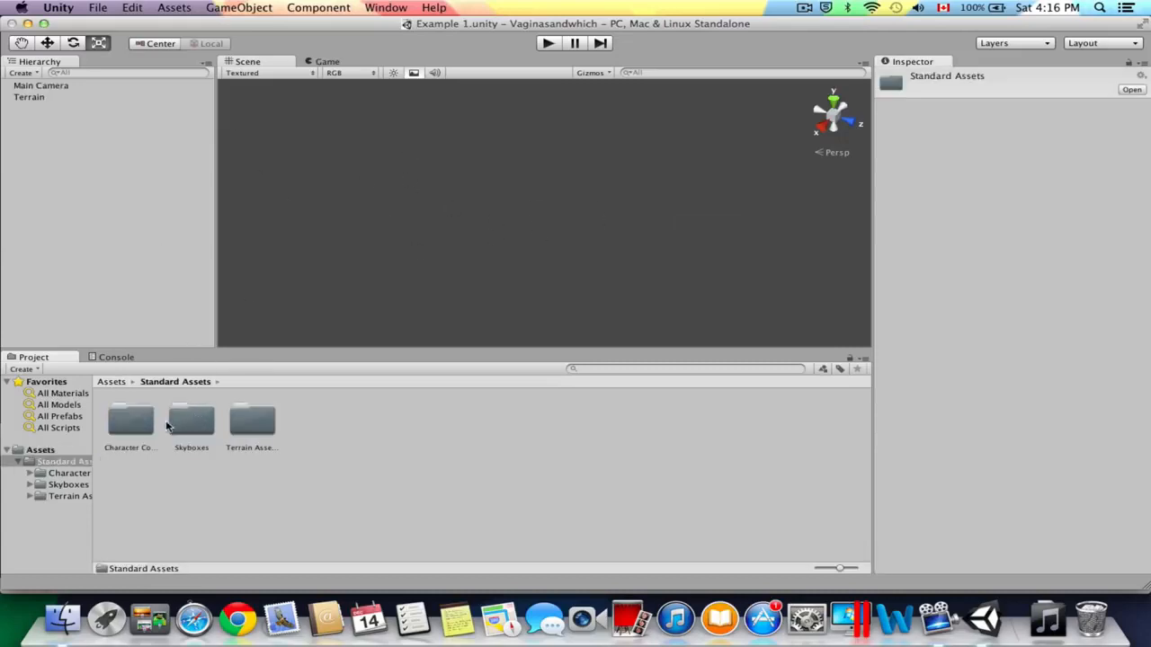
{"action": "left_click", "coordinate": [124, 381]}
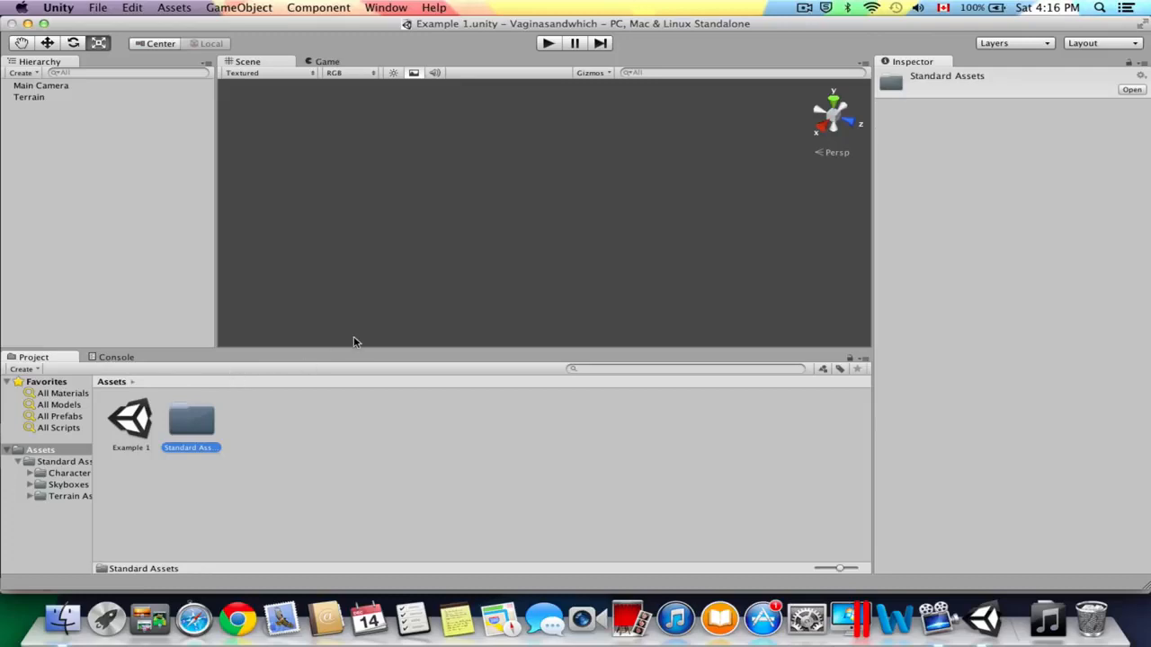
{"action": "left_click", "coordinate": [339, 397]}
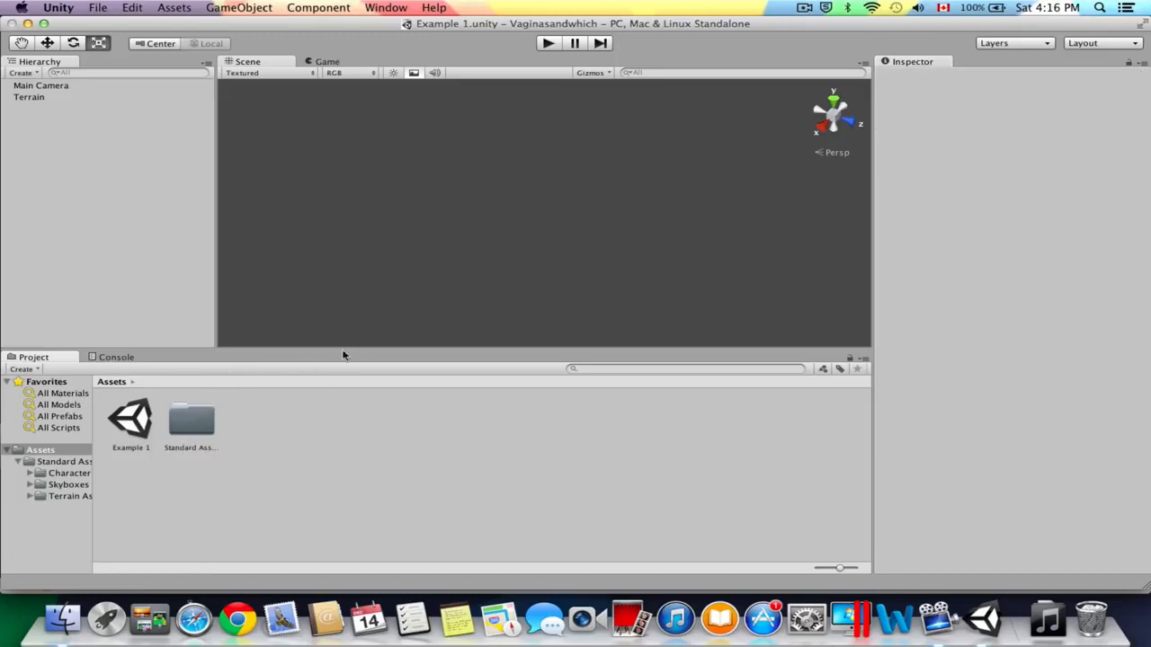
Create a new terrain object in the scene.
{"action": "left_click", "coordinate": [241, 7]}
{"action": "mouse_move", "coordinate": [250, 39]}
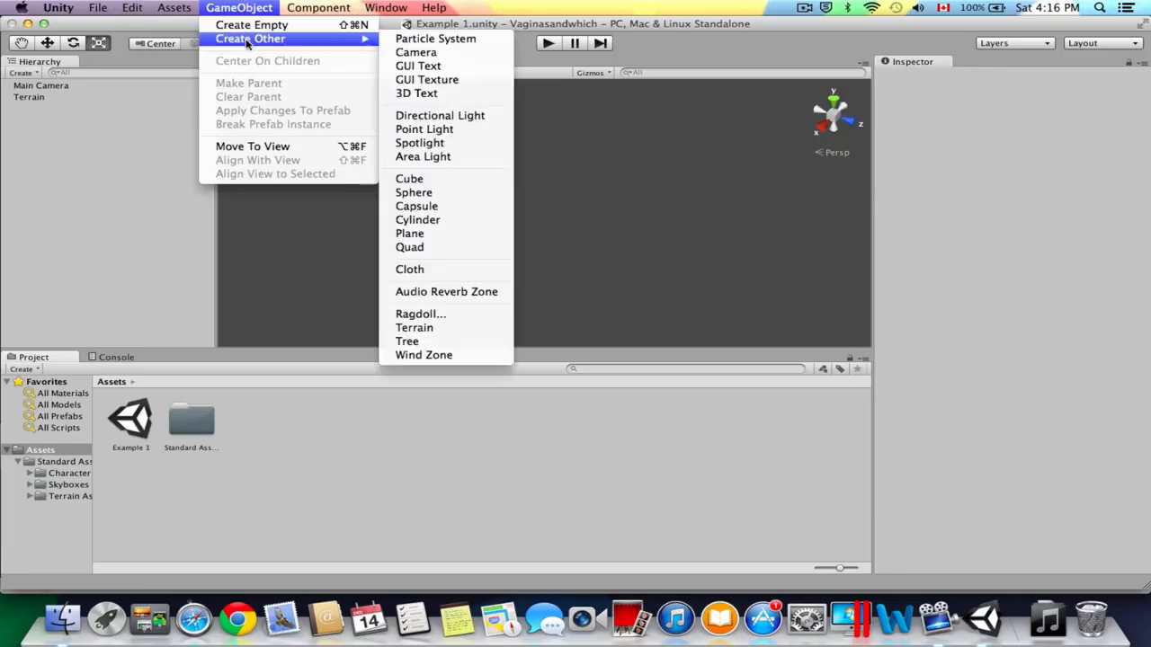
{"action": "left_click", "coordinate": [411, 331]}
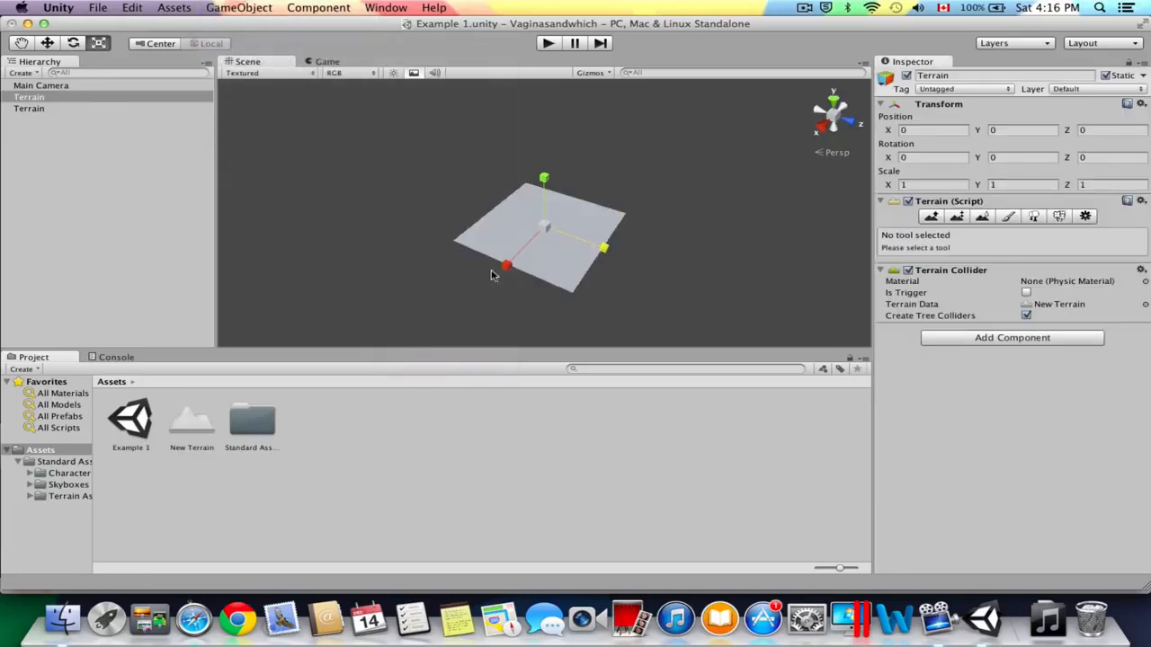
Examine the new terrain from near and far and from different angles in the Scene view.
{"action": "scroll", "coordinate": [503, 256], "scroll_direction": "up", "scroll_amount": 5}
{"action": "scroll", "coordinate": [511, 245], "scroll_direction": "down", "scroll_amount": 2}
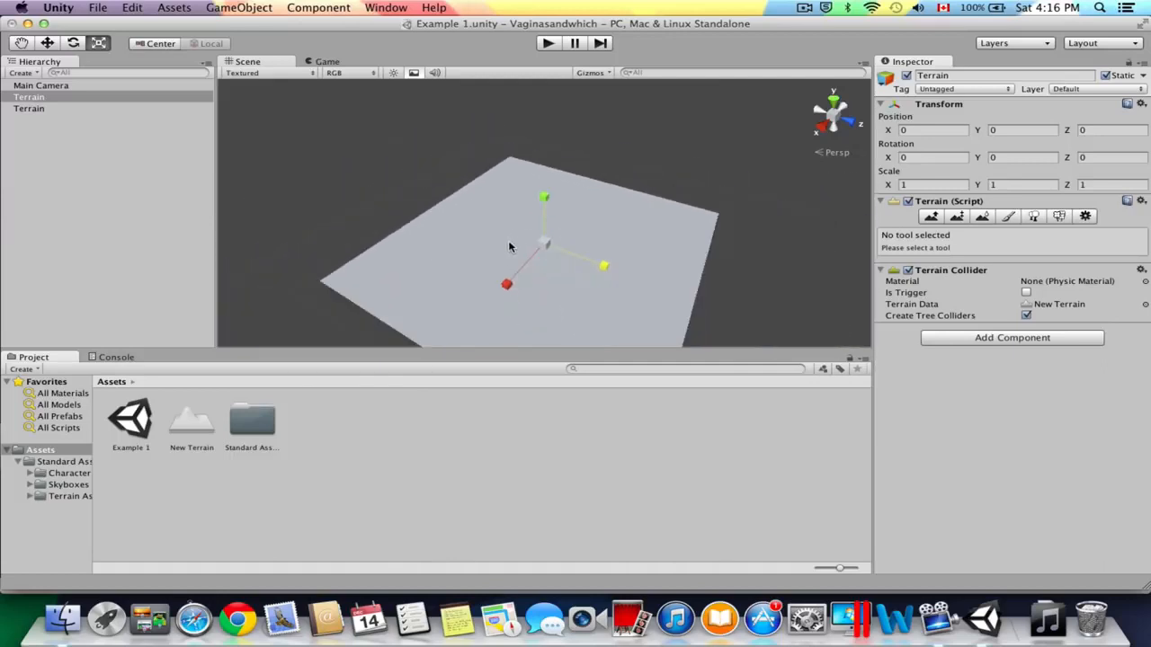
{"action": "scroll", "coordinate": [509, 247], "scroll_direction": "down", "scroll_amount": 2}
{"action": "scroll", "coordinate": [539, 261], "scroll_direction": "up", "scroll_amount": 6}
{"action": "scroll", "coordinate": [527, 220], "scroll_direction": "down", "scroll_amount": 1}
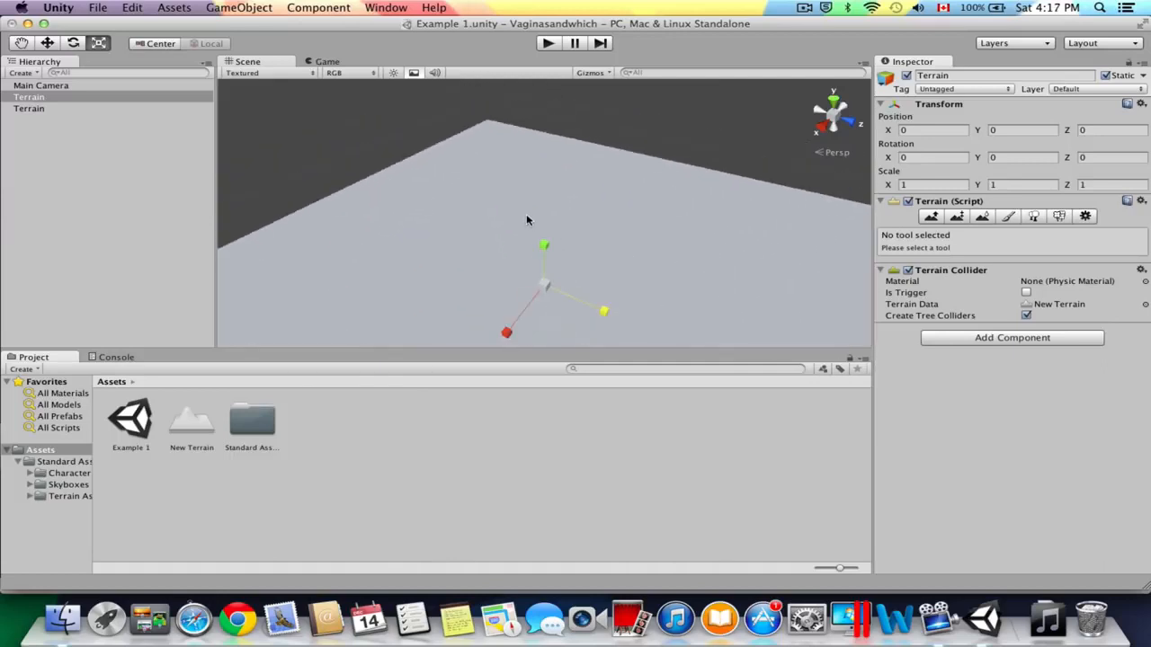
{"action": "scroll", "coordinate": [527, 221], "scroll_direction": "down", "scroll_amount": 4}
{"action": "scroll", "coordinate": [522, 222], "scroll_direction": "up", "scroll_amount": 4}
{"action": "scroll", "coordinate": [561, 223], "scroll_direction": "down", "scroll_amount": 4}
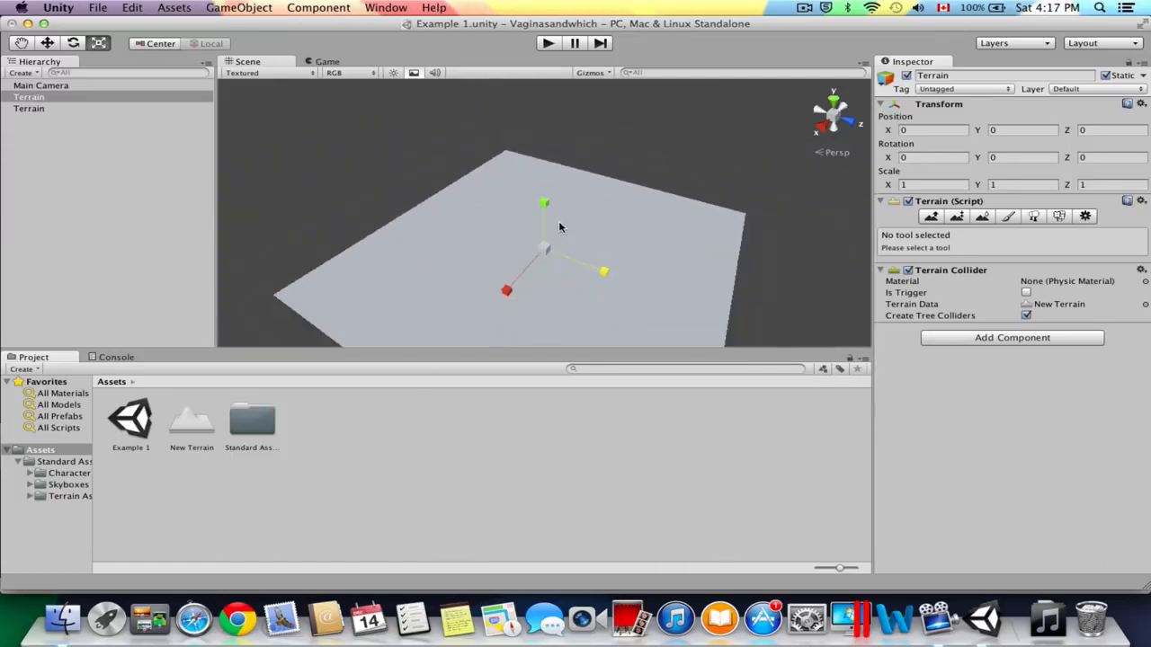
{"action": "scroll", "coordinate": [558, 220], "scroll_direction": "up", "scroll_amount": 5}
{"action": "right_click_drag", "start_coordinate": [518, 214], "coordinate": [739, 256]}
{"action": "mouse_move", "coordinate": [637, 224]}
{"action": "right_mouse_down"}
{"action": "mouse_move", "coordinate": [521, 185]}
{"action": "mouse_move", "coordinate": [763, 239]}
{"action": "mouse_move", "coordinate": [642, 179]}
{"action": "mouse_move", "coordinate": [624, 206]}
{"action": "right_mouse_up"}
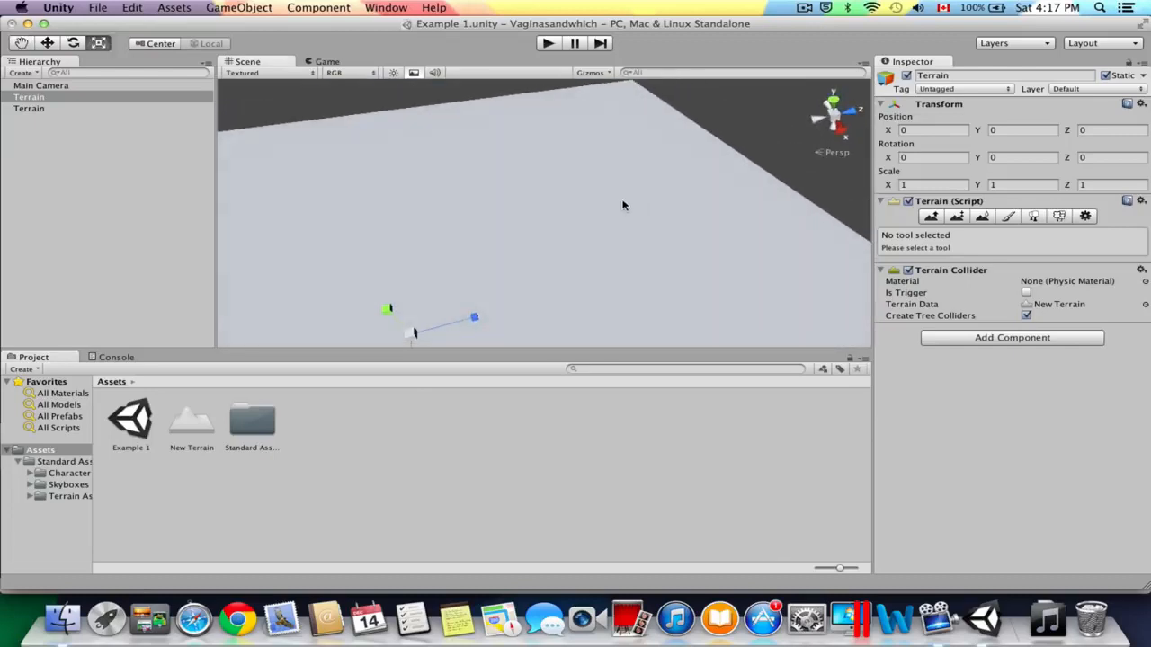
{"action": "left_click", "coordinate": [47, 43]}
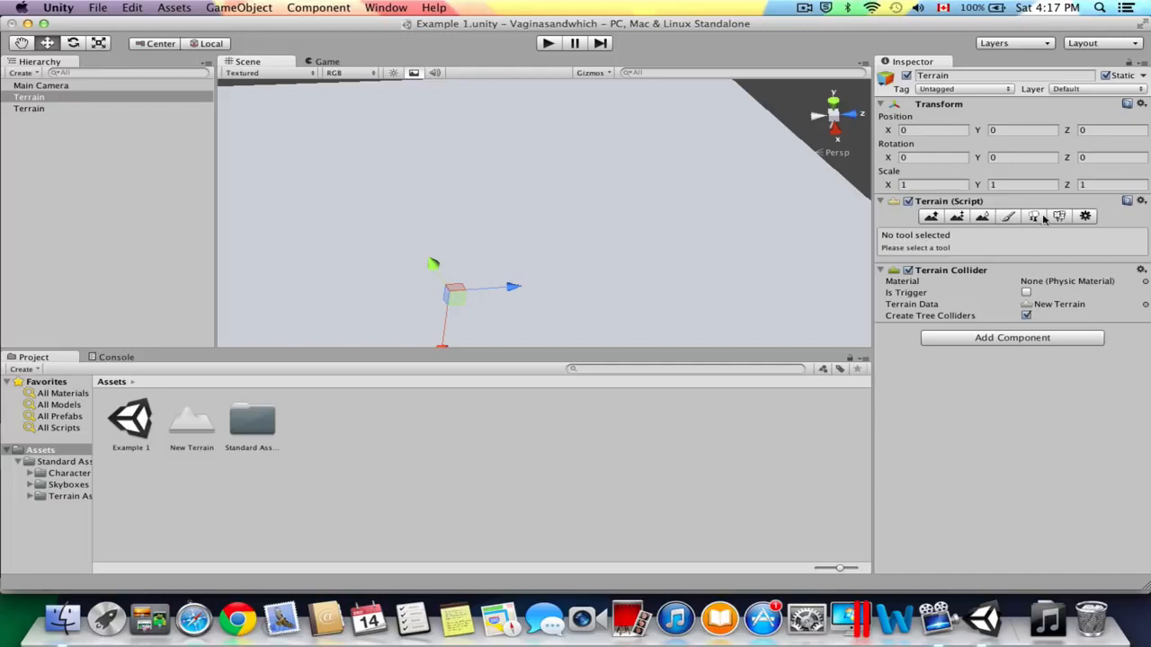
Raise the terrain along its far edge with the Raise / Lower Terrain tool, using the large solid round brush at size 94.
{"action": "left_click", "coordinate": [932, 217]}
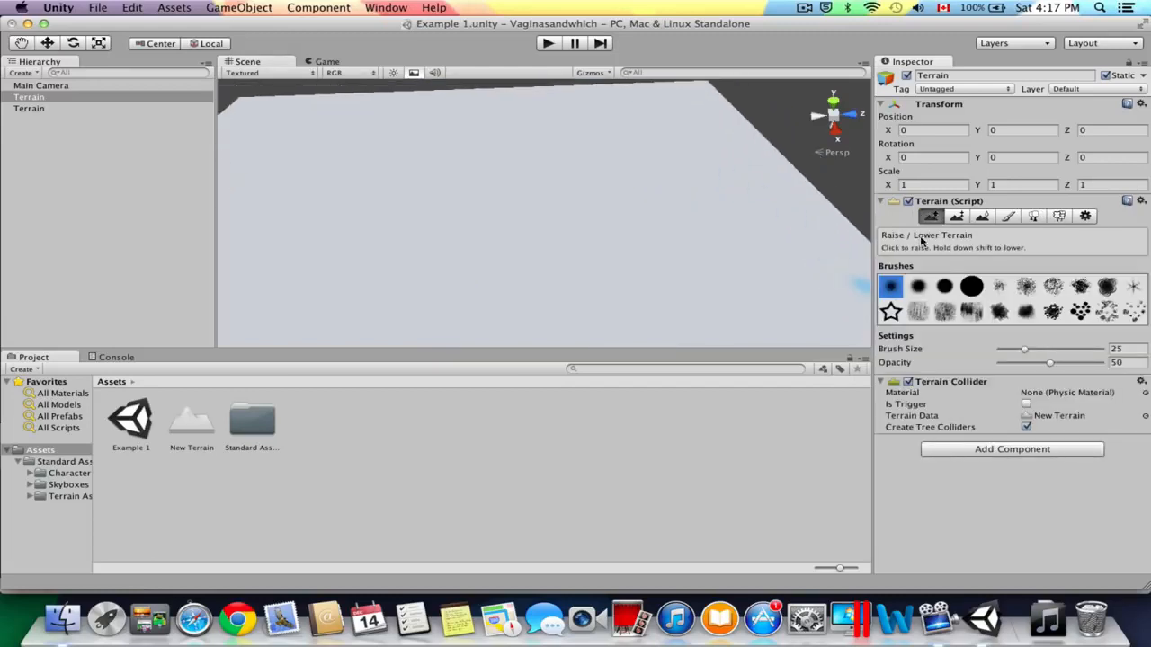
{"action": "left_click", "coordinate": [972, 286]}
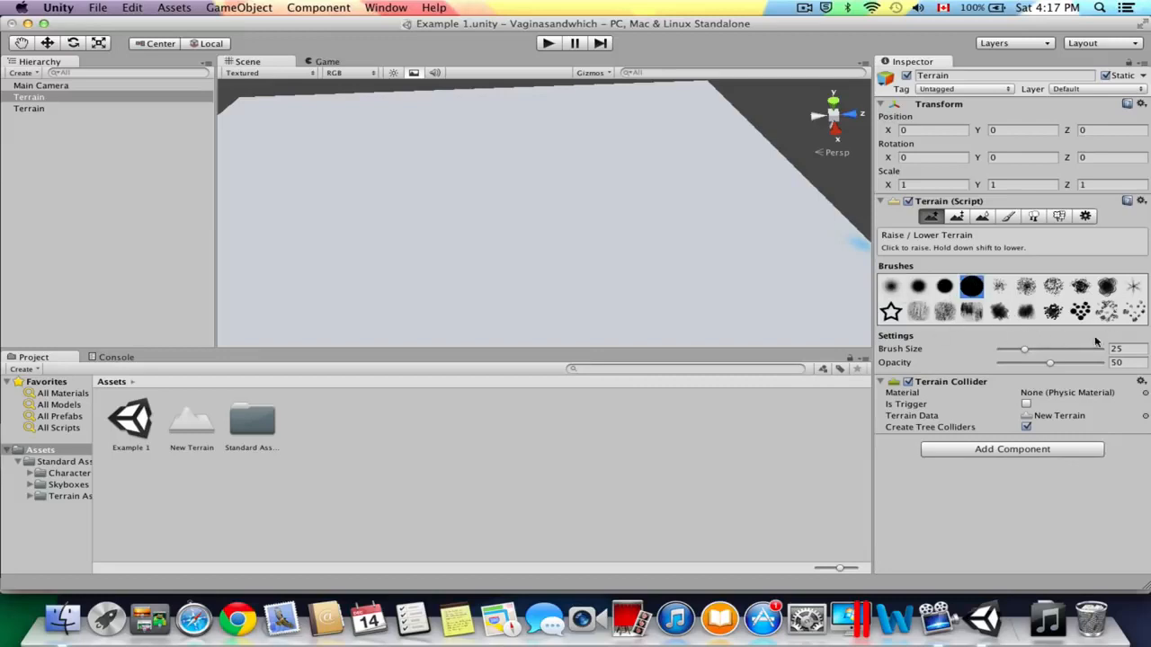
{"action": "left_click_drag", "start_coordinate": [1026, 350], "coordinate": [1069, 350]}
{"action": "left_click", "coordinate": [1094, 351]}
{"action": "scroll", "coordinate": [675, 238], "scroll_direction": "down", "scroll_amount": 4}
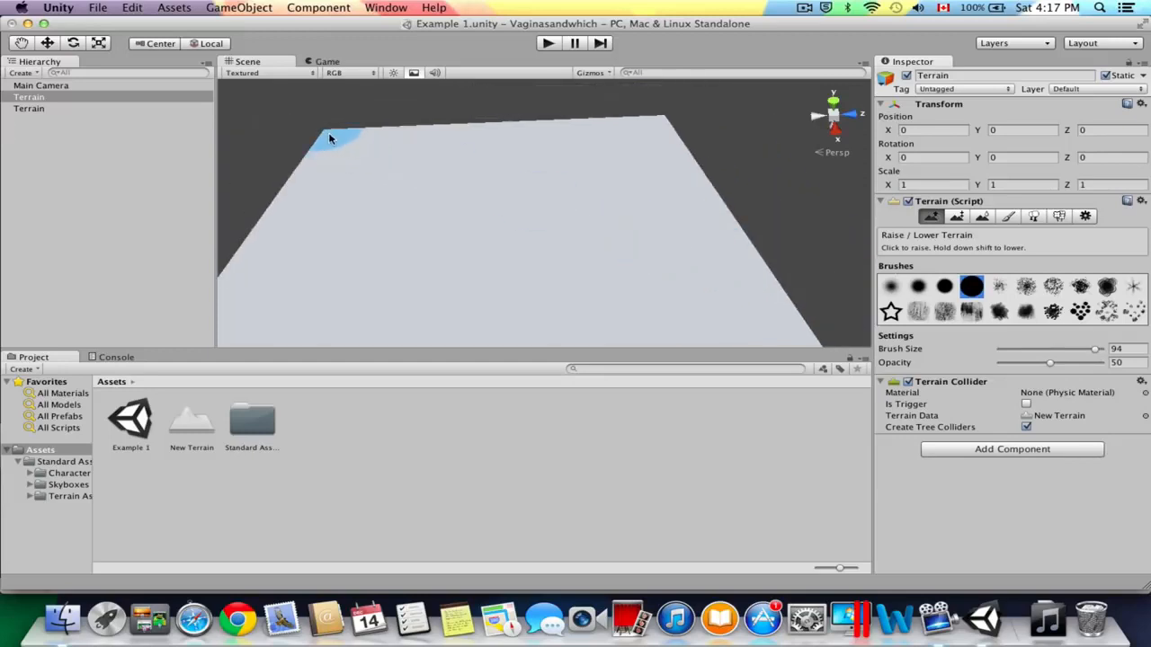
{"action": "mouse_move", "coordinate": [330, 138]}
{"action": "left_mouse_down"}
{"action": "mouse_move", "coordinate": [405, 137]}
{"action": "mouse_move", "coordinate": [362, 137]}
{"action": "mouse_move", "coordinate": [329, 156]}
{"action": "mouse_move", "coordinate": [373, 134]}
{"action": "mouse_move", "coordinate": [657, 123]}
{"action": "mouse_move", "coordinate": [444, 128]}
{"action": "mouse_move", "coordinate": [314, 173]}
{"action": "mouse_move", "coordinate": [302, 202]}
{"action": "mouse_move", "coordinate": [395, 154]}
{"action": "mouse_move", "coordinate": [611, 132]}
{"action": "mouse_move", "coordinate": [673, 147]}
{"action": "mouse_move", "coordinate": [656, 144]}
{"action": "left_mouse_up"}
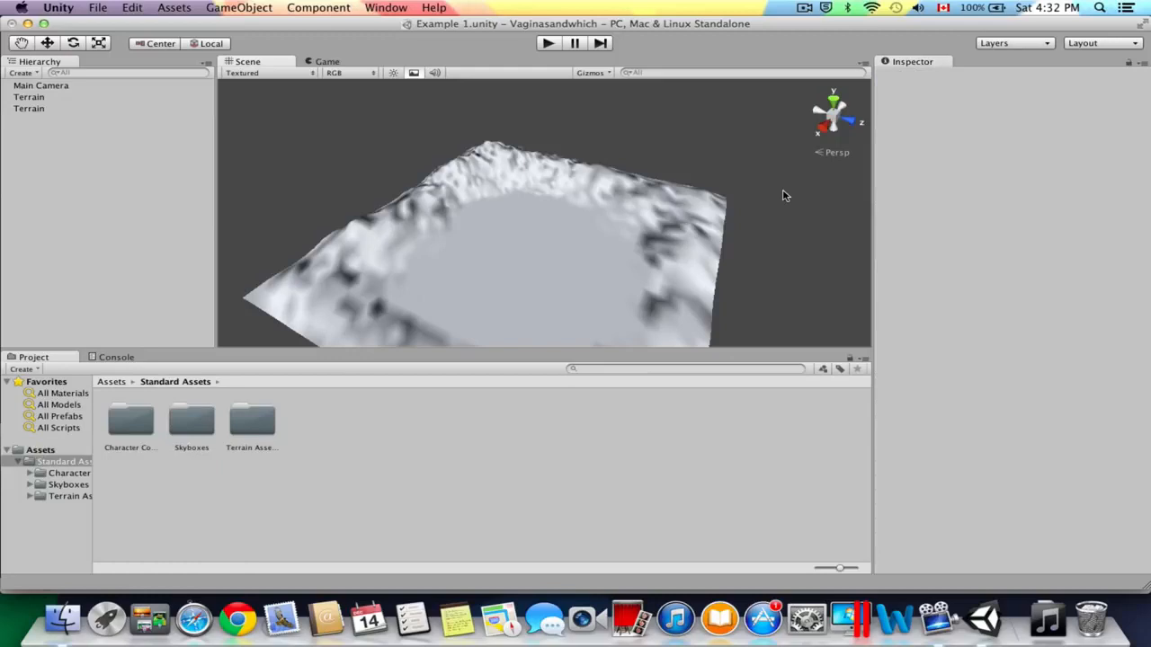
Add the Grass&Rock texture to the sculpted terrain, keeping the default 15 by 15 tile size.
{"action": "scroll", "coordinate": [487, 194], "scroll_direction": "up", "scroll_amount": 3}
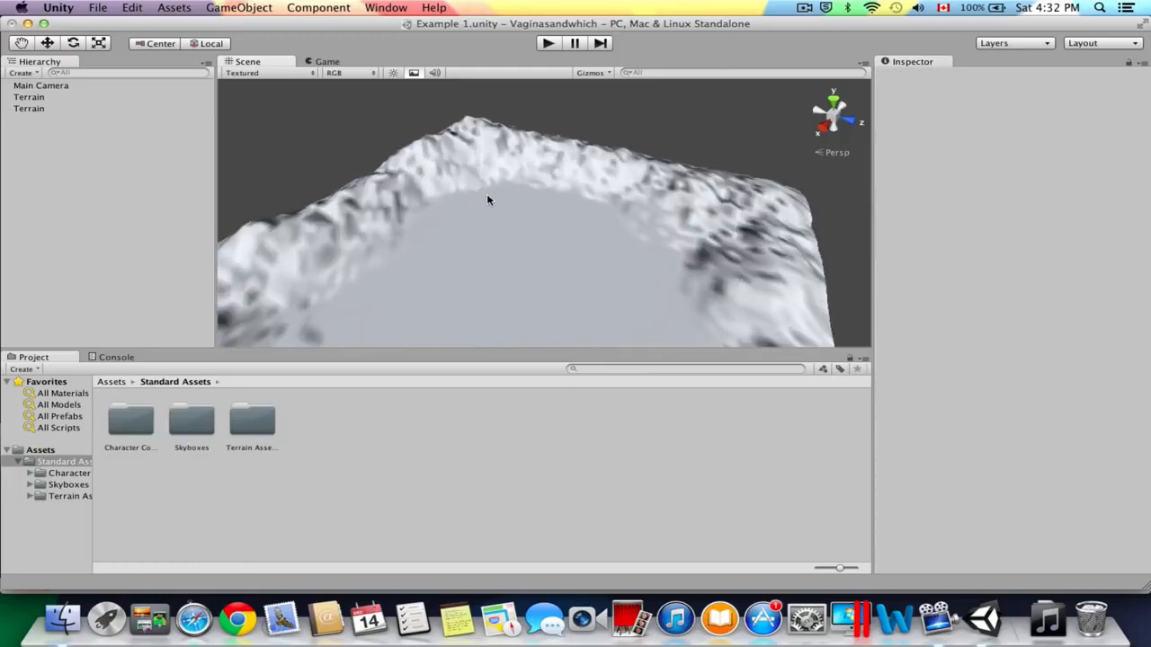
{"action": "left_click", "coordinate": [515, 232]}
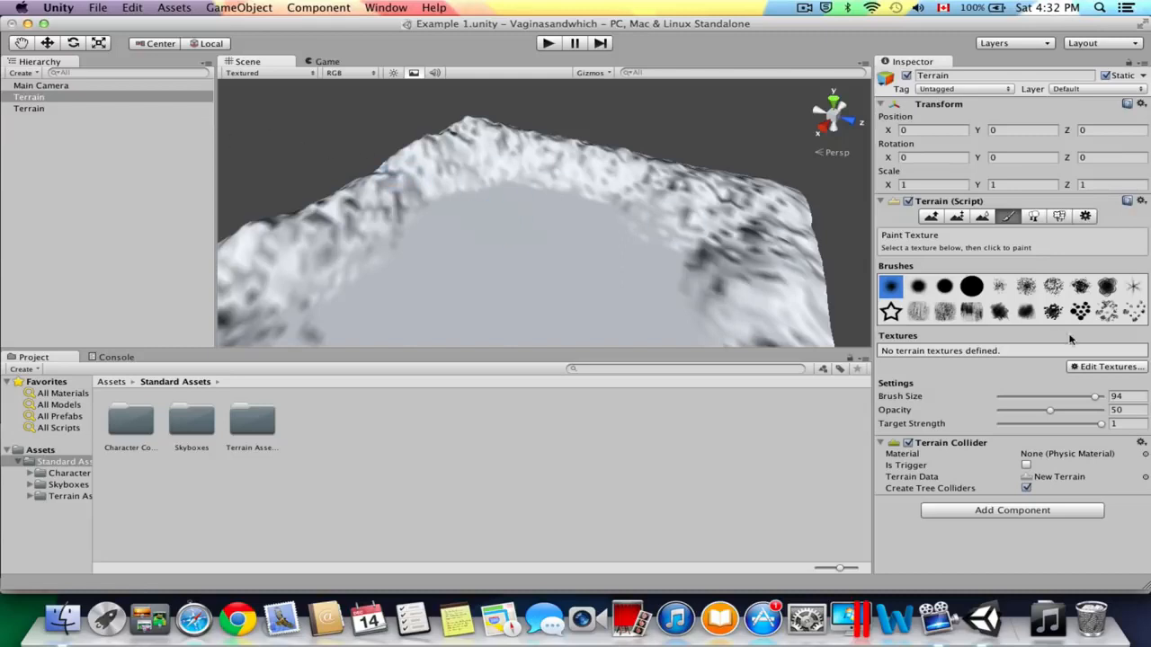
{"action": "left_click", "coordinate": [1123, 364]}
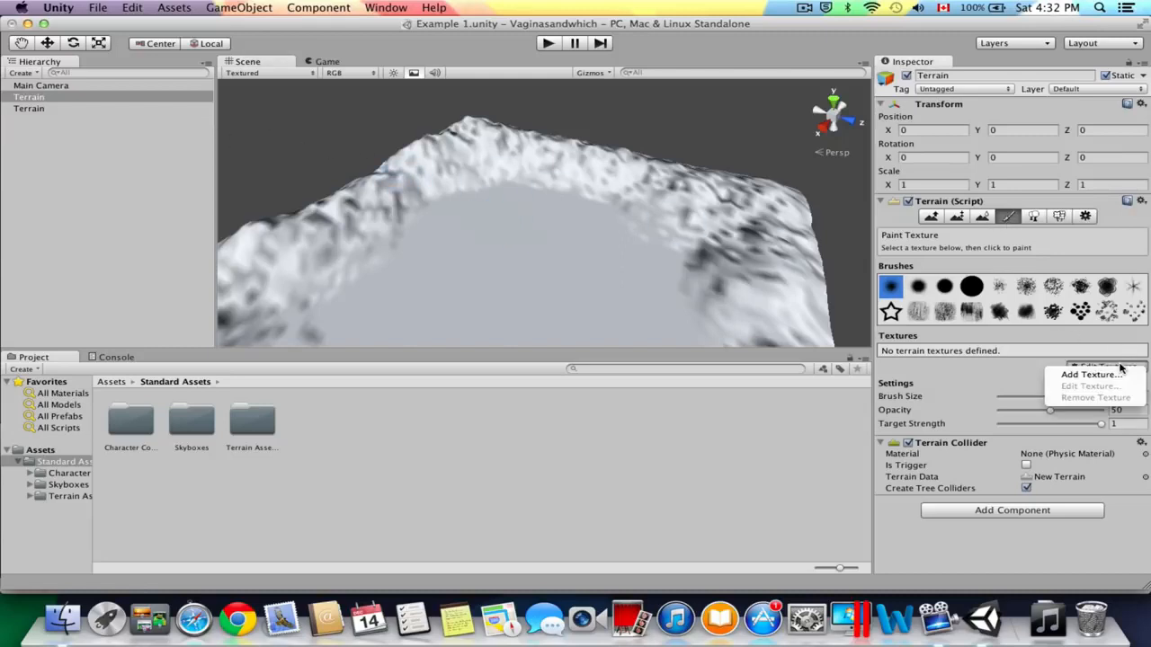
{"action": "left_click", "coordinate": [1113, 375]}
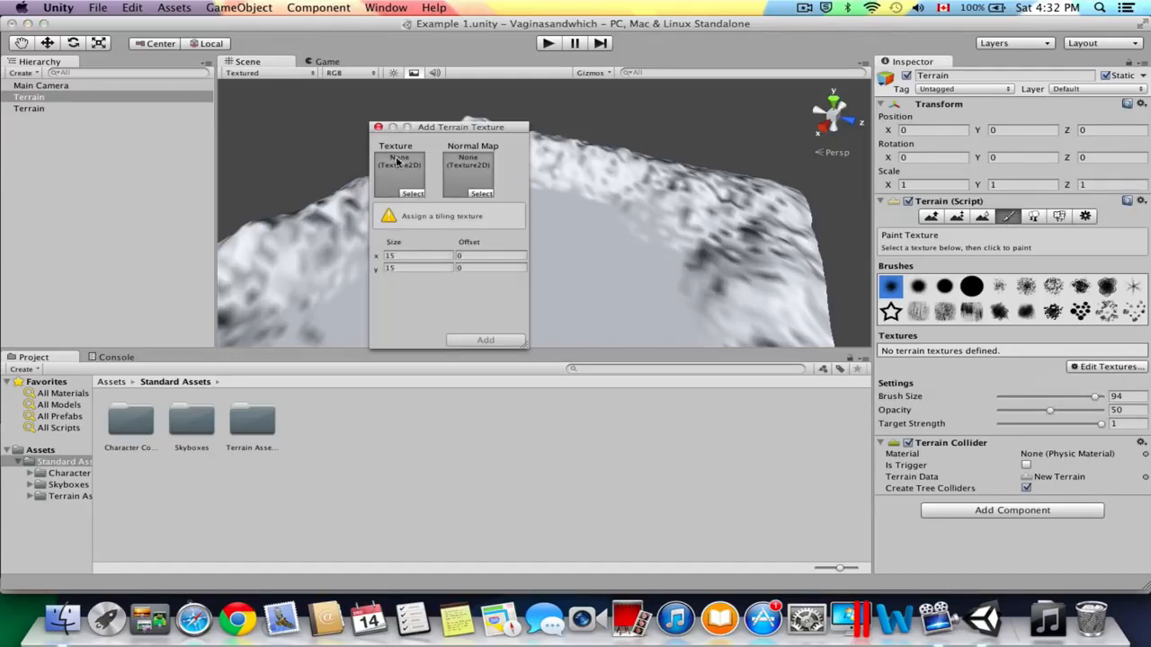
{"action": "left_click", "coordinate": [419, 195]}
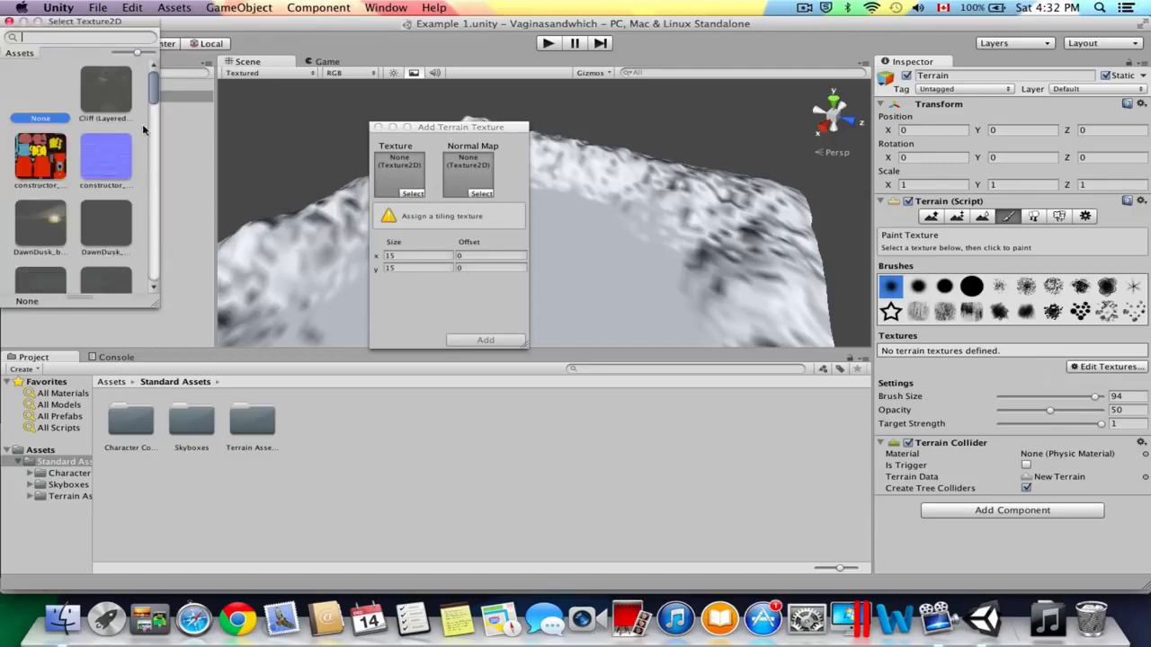
{"action": "scroll", "coordinate": [90, 133], "scroll_direction": "down", "scroll_amount": 5}
{"action": "scroll", "coordinate": [93, 131], "scroll_direction": "up", "scroll_amount": 1}
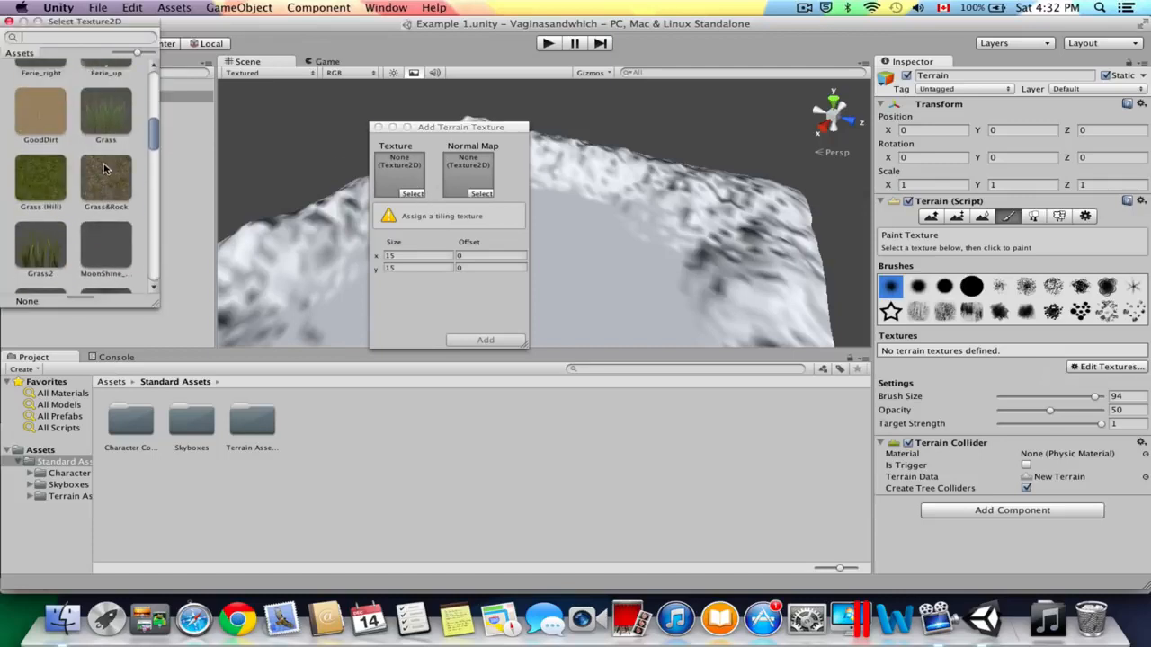
{"action": "left_click", "coordinate": [108, 178]}
{"action": "double_click", "coordinate": [108, 178]}
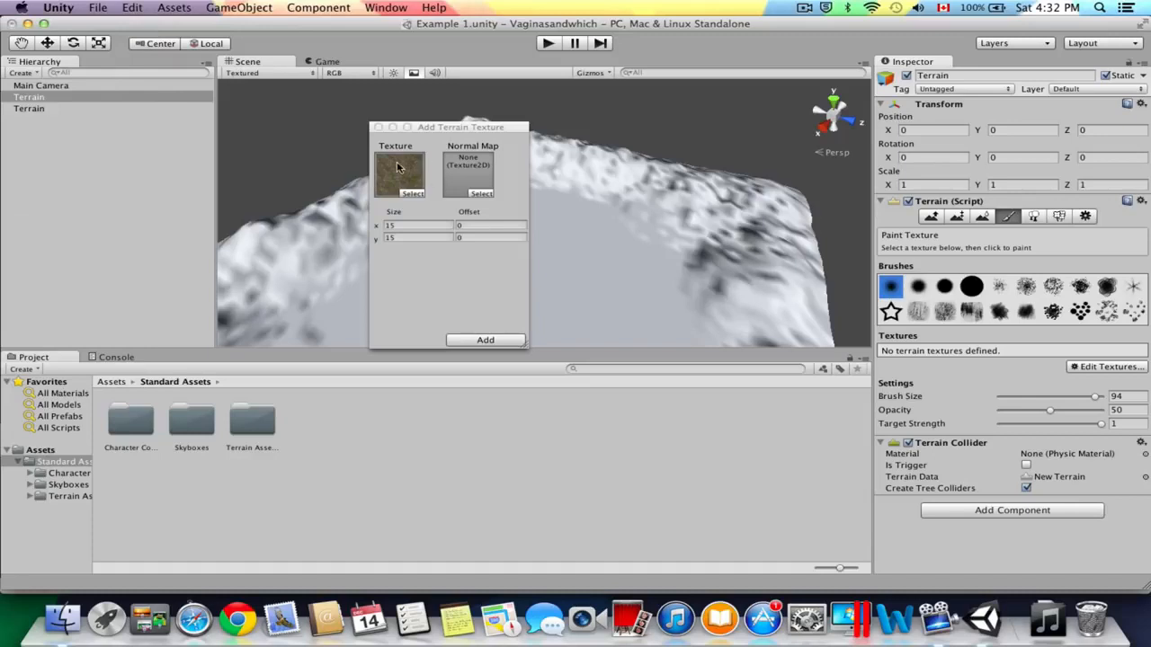
{"action": "left_click", "coordinate": [482, 340]}
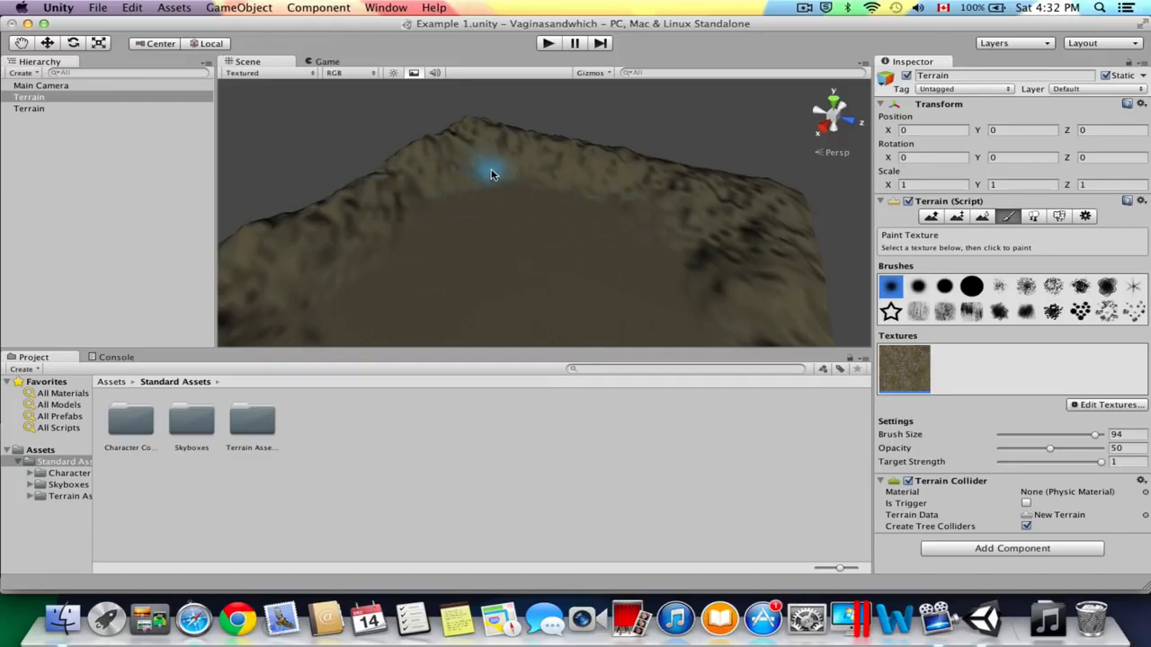
Create a directional light in the scene and slightly increase its intensity.
{"action": "scroll", "coordinate": [508, 159], "scroll_direction": "up", "scroll_amount": 8}
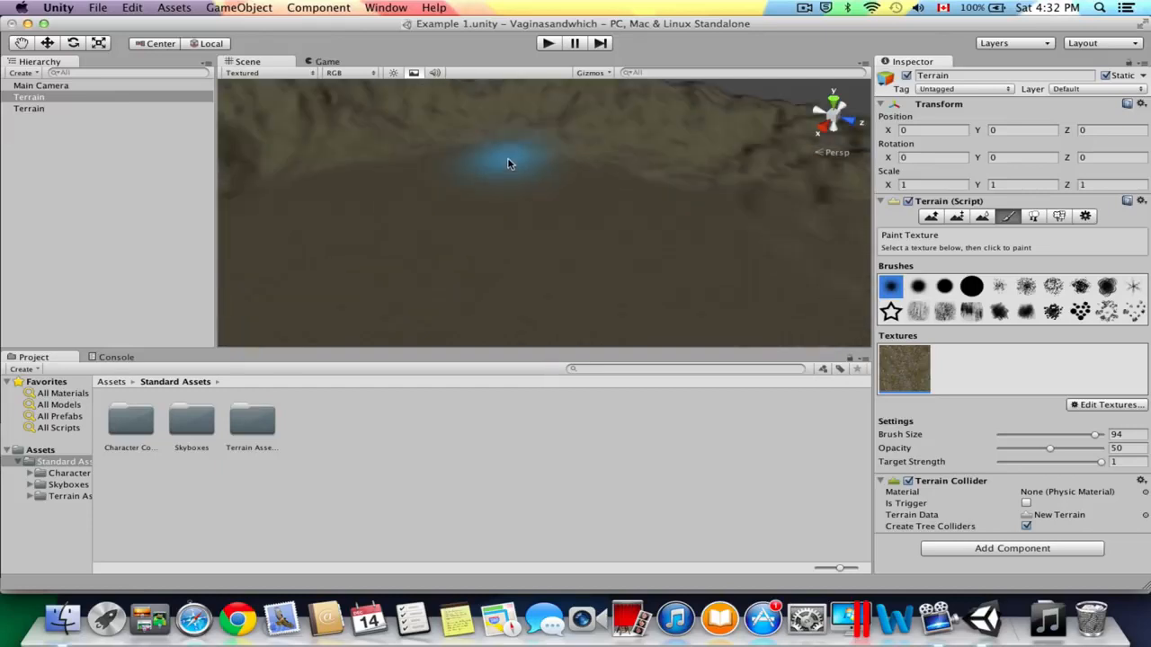
{"action": "scroll", "coordinate": [507, 167], "scroll_direction": "down", "scroll_amount": 4}
{"action": "scroll", "coordinate": [449, 140], "scroll_direction": "up", "scroll_amount": 3}
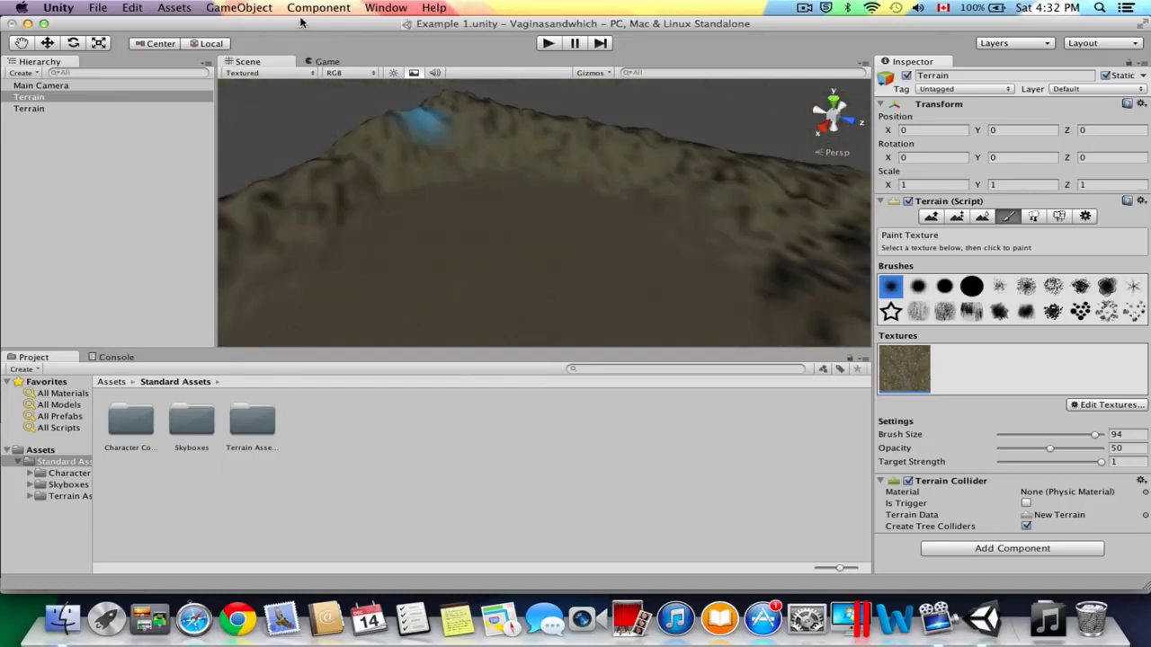
{"action": "left_click", "coordinate": [237, 8]}
{"action": "mouse_move", "coordinate": [303, 45]}
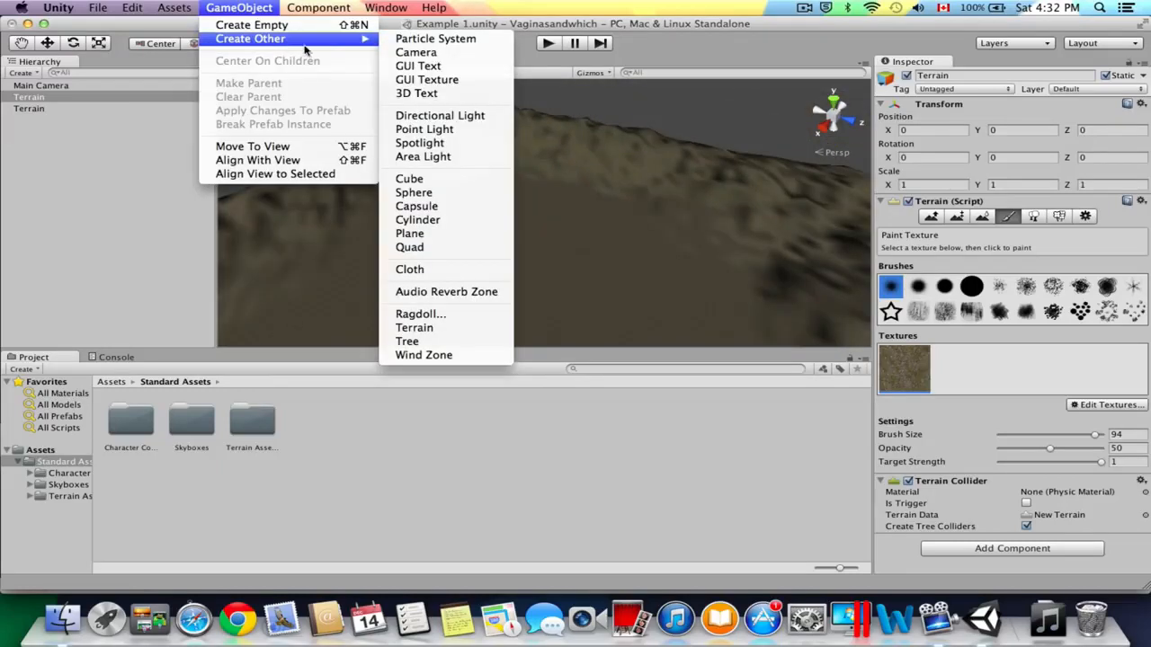
{"action": "left_click", "coordinate": [459, 116]}
{"action": "scroll", "coordinate": [593, 202], "scroll_direction": "down", "scroll_amount": 8}
{"action": "scroll", "coordinate": [555, 198], "scroll_direction": "up", "scroll_amount": 10}
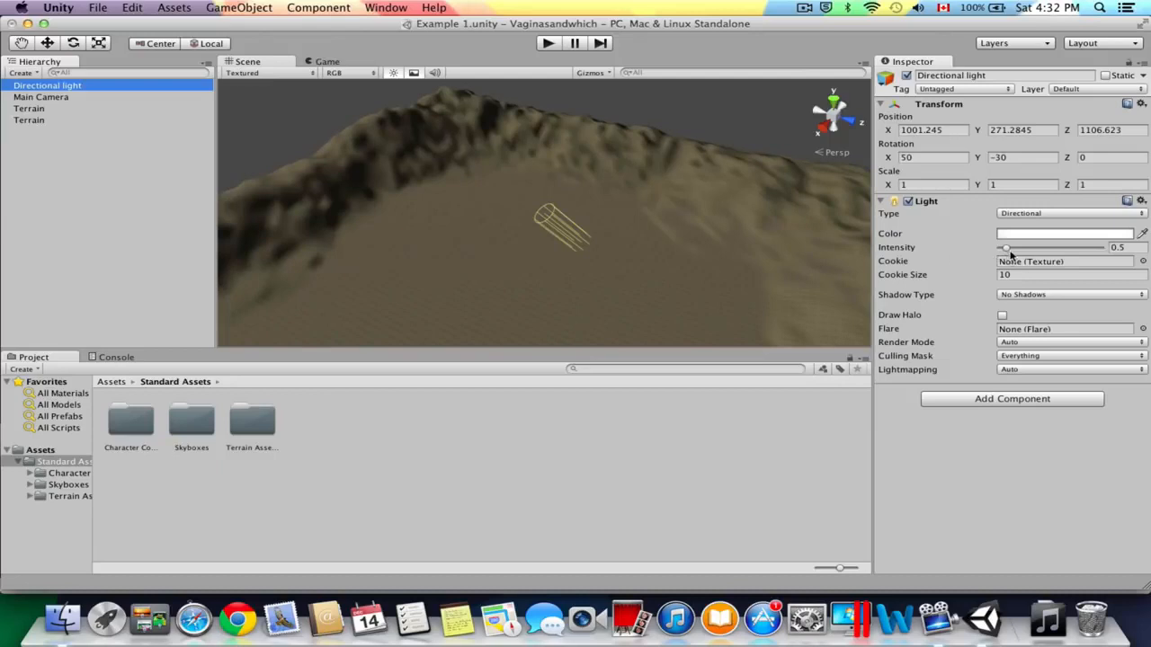
{"action": "left_click_drag", "start_coordinate": [1007, 251], "coordinate": [1008, 251]}
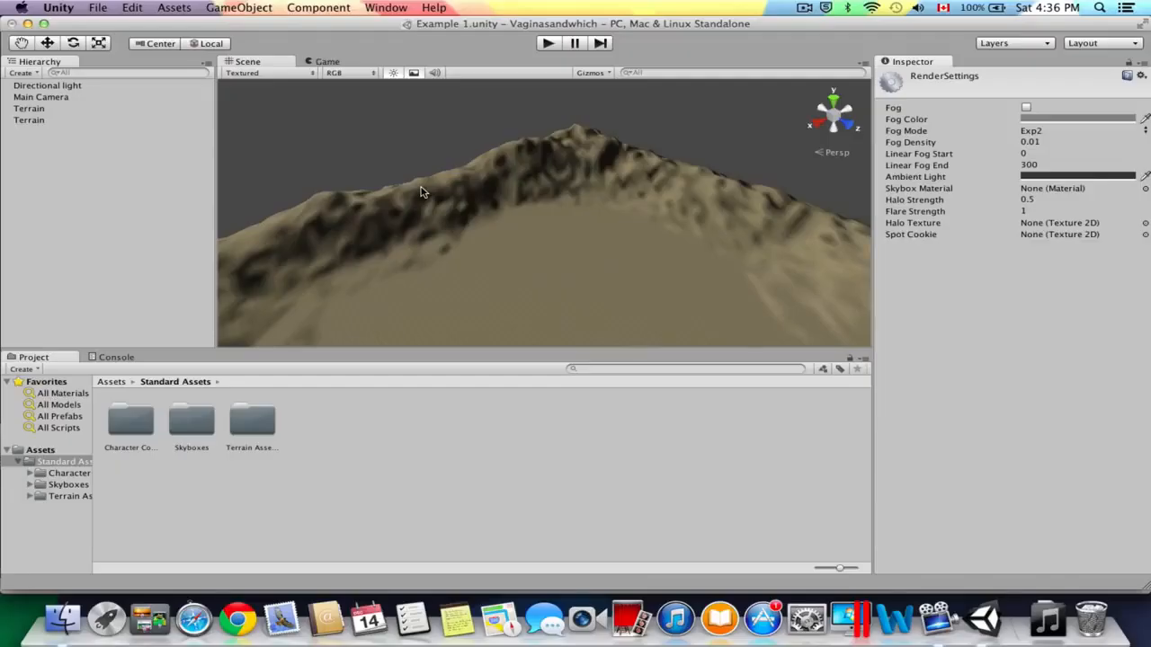
Set the skybox material in the scene's Render Settings to Sunny1 Skybox.
{"action": "scroll", "coordinate": [527, 192], "scroll_direction": "down", "scroll_amount": 10}
{"action": "scroll", "coordinate": [526, 198], "scroll_direction": "up", "scroll_amount": 5}
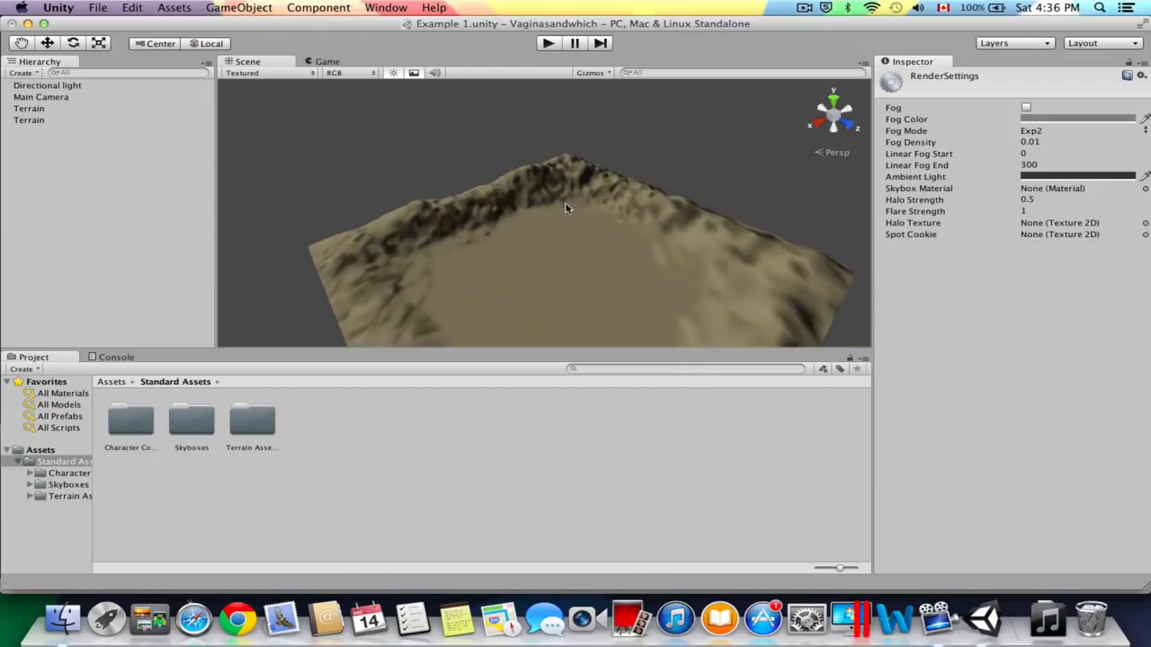
{"action": "mouse_move", "coordinate": [570, 206]}
{"action": "left_mouse_down", "text": "alt"}
{"action": "mouse_move", "coordinate": [618, 5]}
{"action": "mouse_move", "coordinate": [580, 193]}
{"action": "left_mouse_up", "text": "alt"}
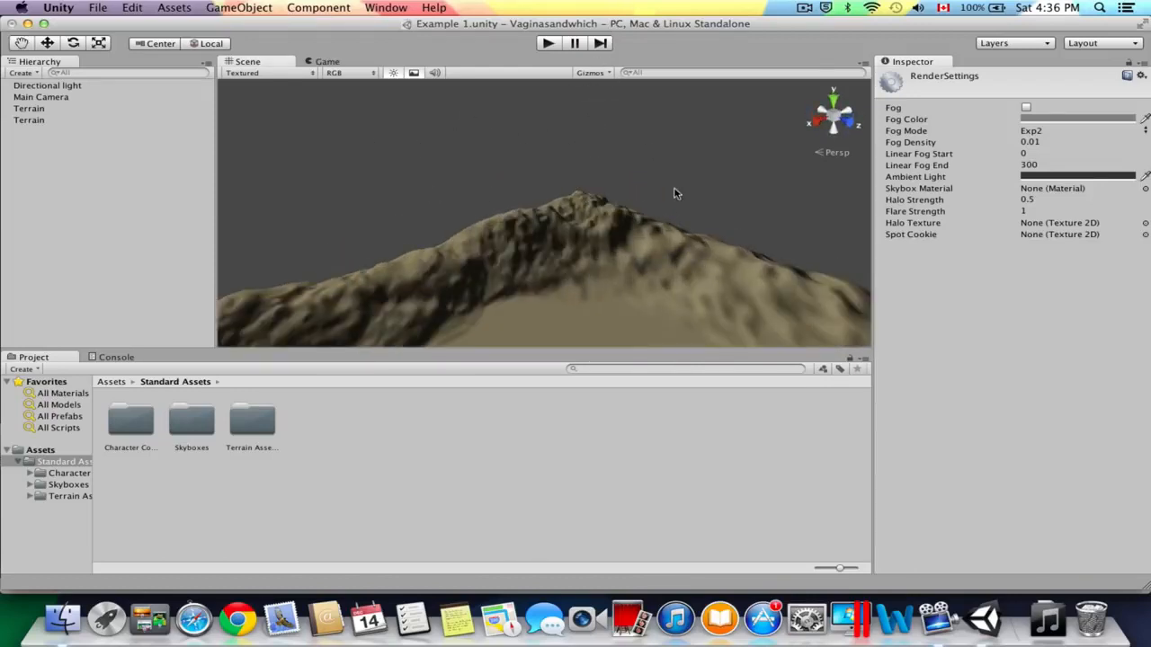
{"action": "left_click", "coordinate": [125, 7]}
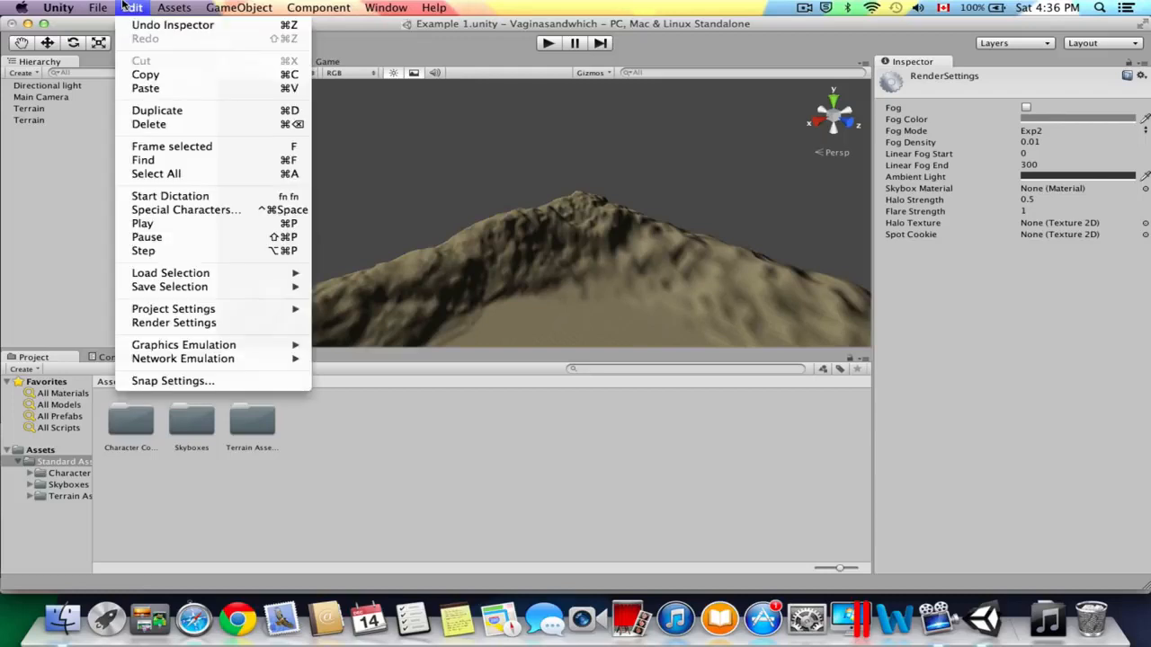
{"action": "left_click", "coordinate": [171, 323]}
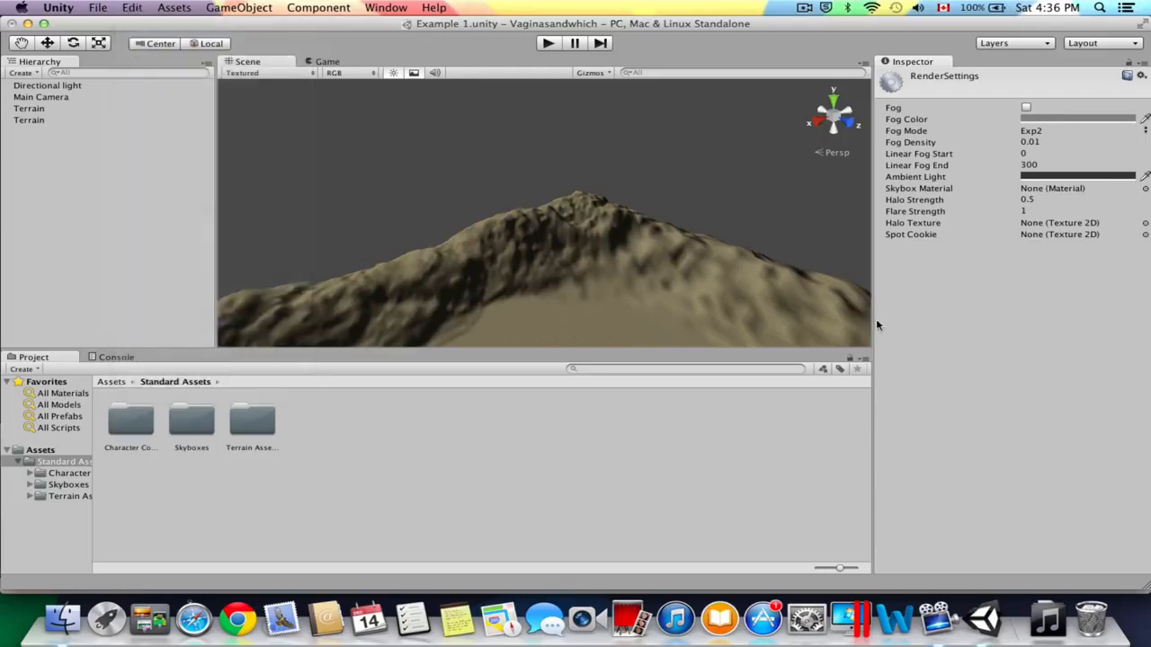
{"action": "left_click", "coordinate": [960, 189]}
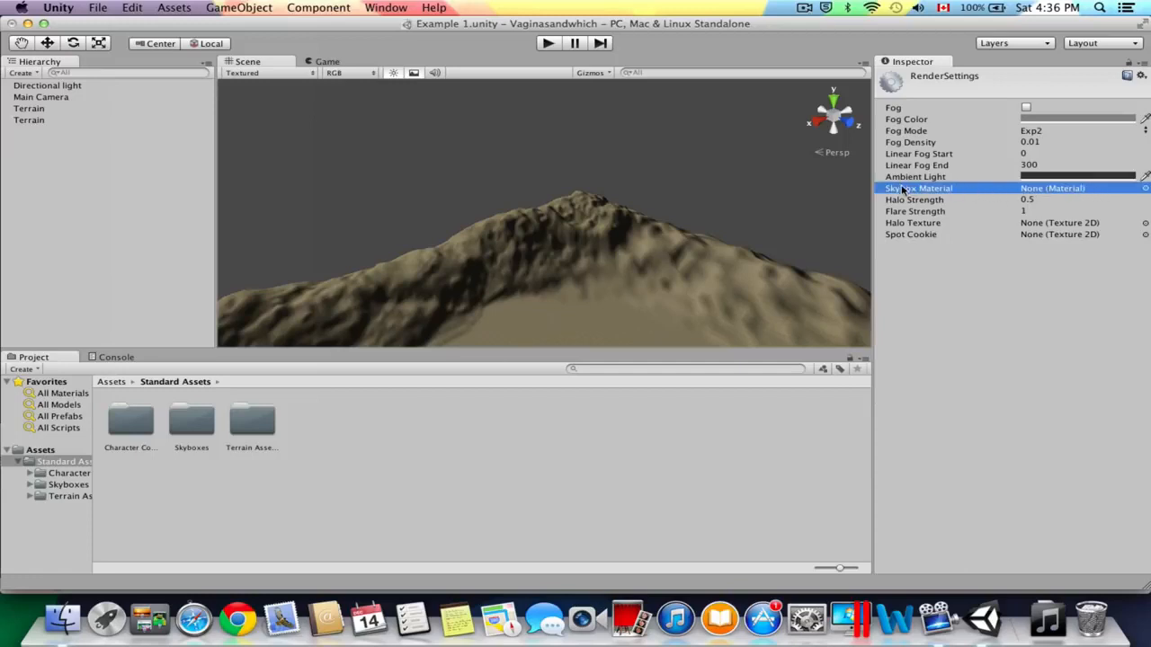
{"action": "left_click", "coordinate": [1145, 191]}
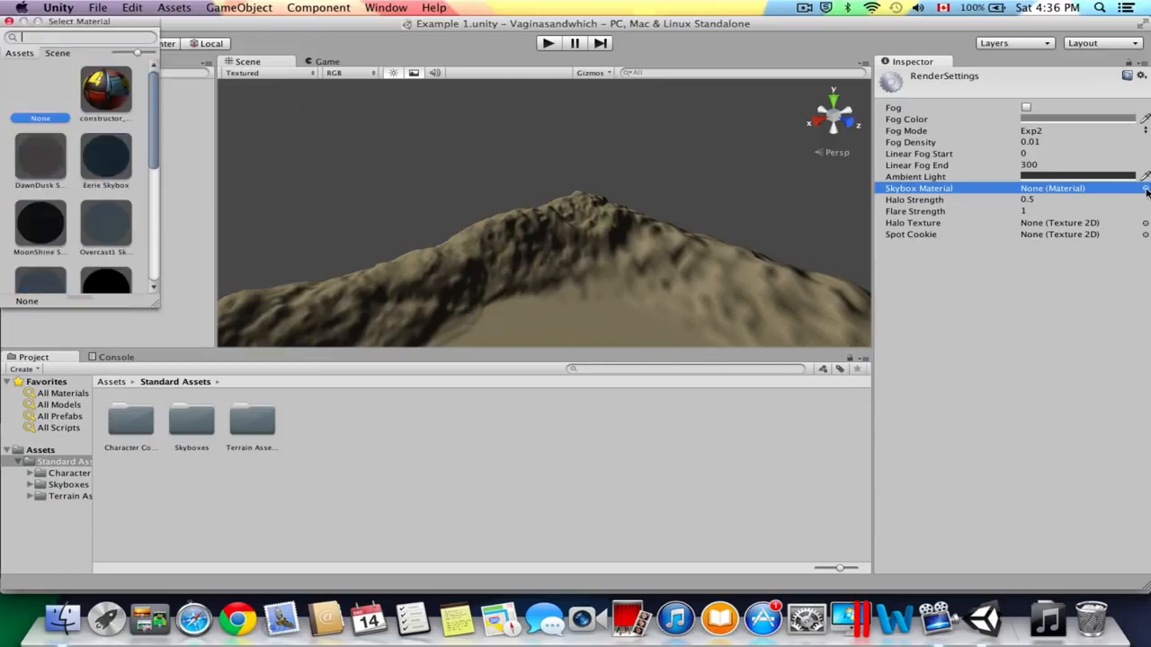
{"action": "scroll", "coordinate": [101, 159], "scroll_direction": "down", "scroll_amount": 5}
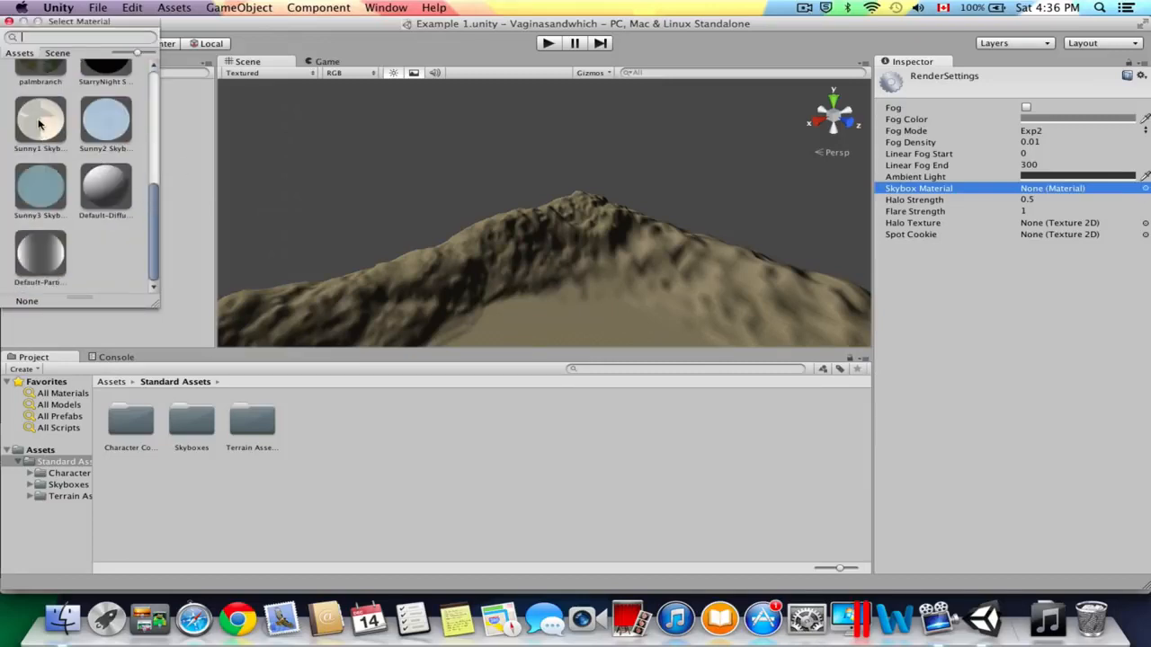
{"action": "left_click", "coordinate": [38, 123]}
{"action": "double_click", "coordinate": [38, 123]}
{"action": "scroll", "coordinate": [604, 223], "scroll_direction": "down", "scroll_amount": 3}
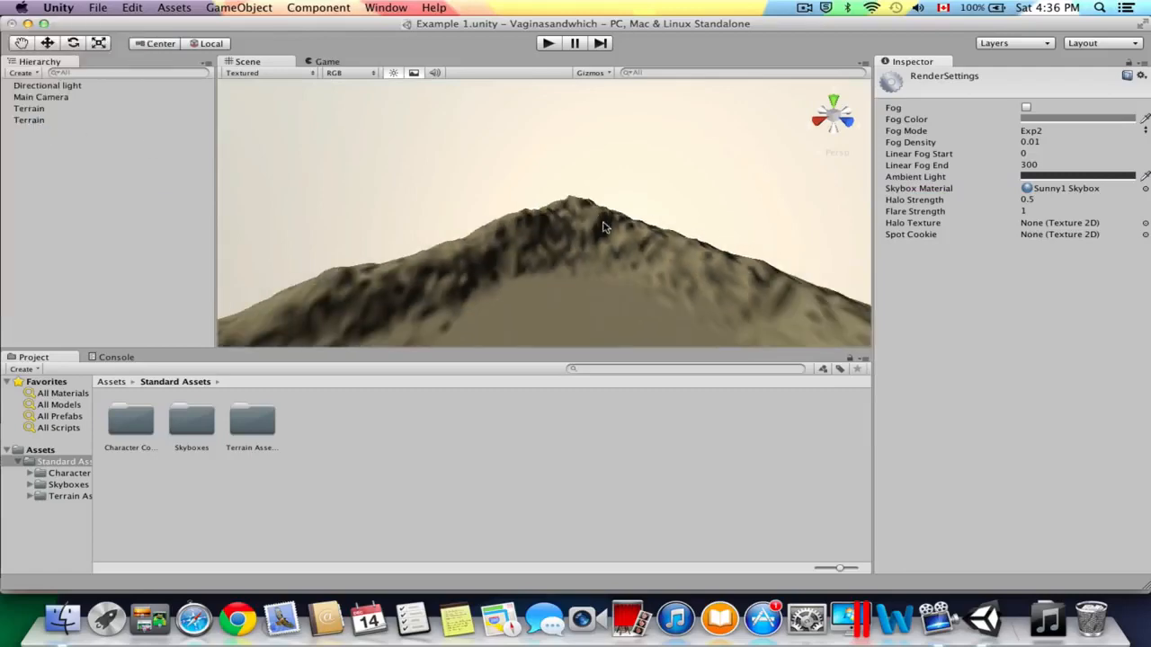
{"action": "right_click_drag", "start_coordinate": [604, 225], "coordinate": [746, 247]}
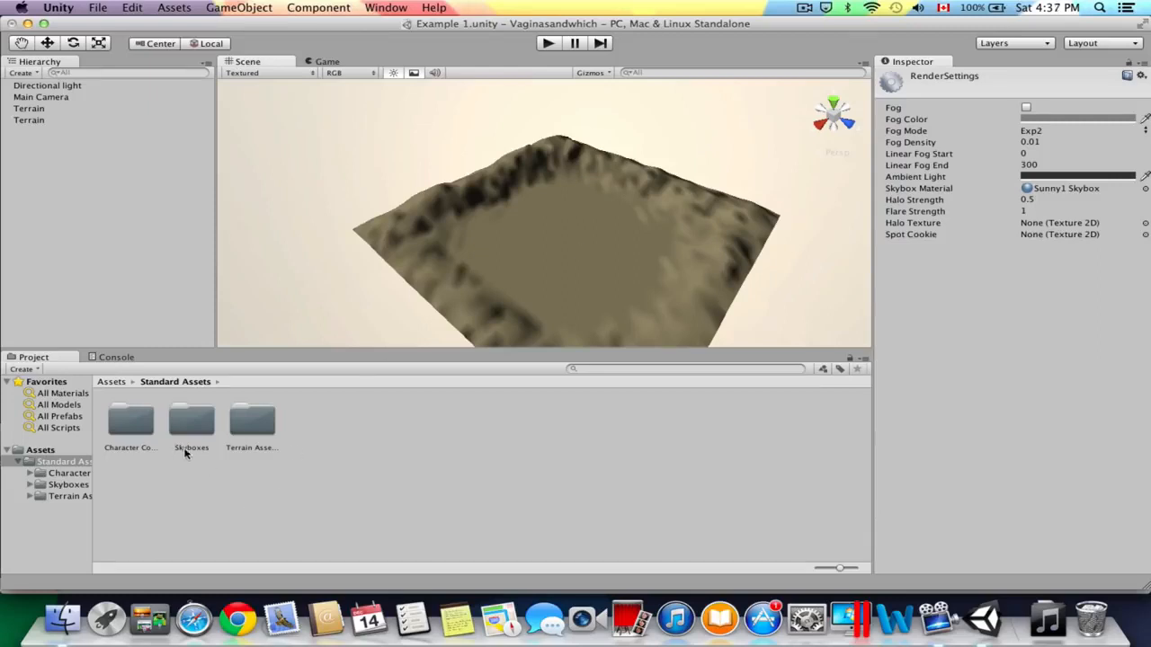
Browse to the Character Controllers folder within Standard Assets and select the First Person Controller prefab.
{"action": "left_click", "coordinate": [114, 382]}
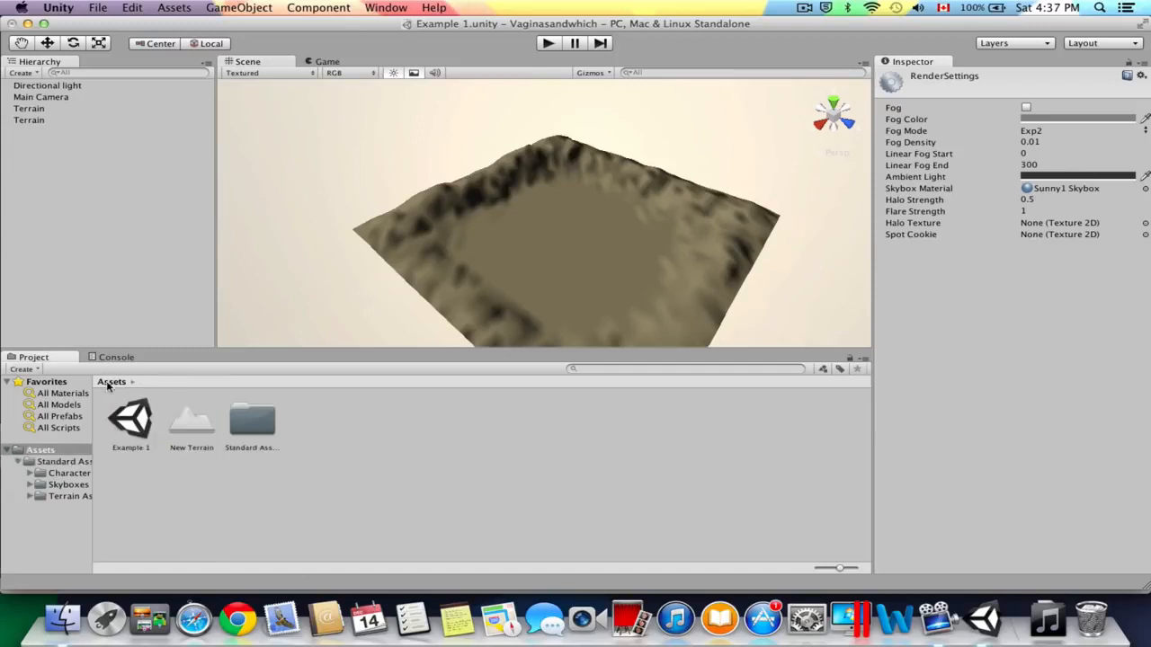
{"action": "double_click", "coordinate": [250, 423]}
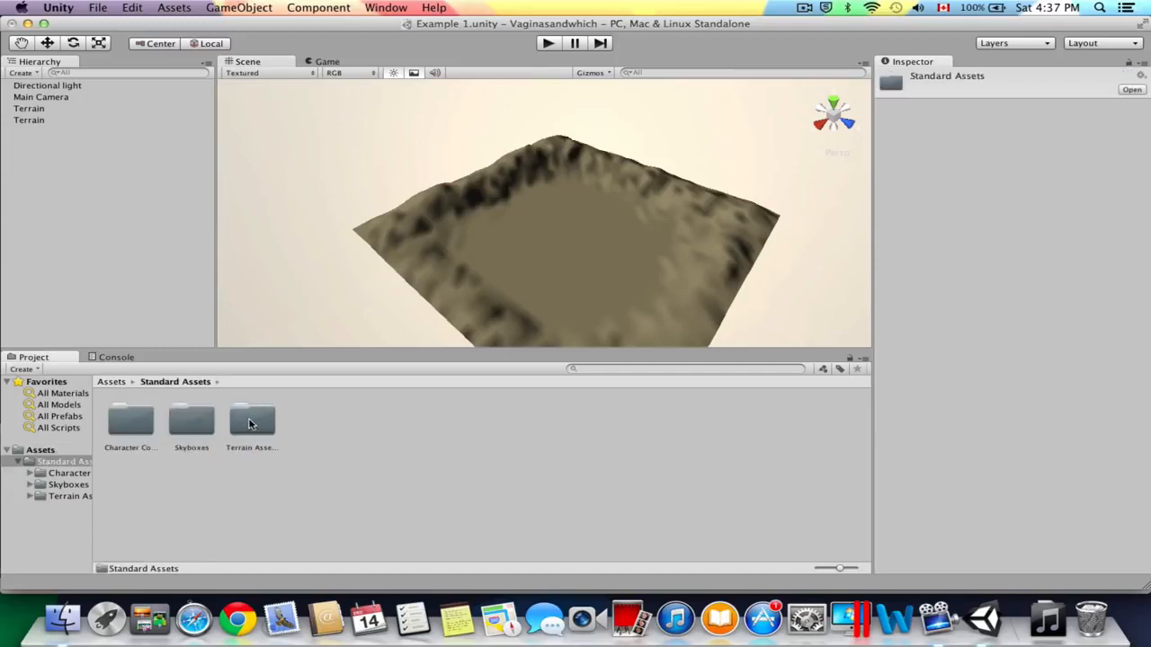
{"action": "double_click", "coordinate": [127, 423]}
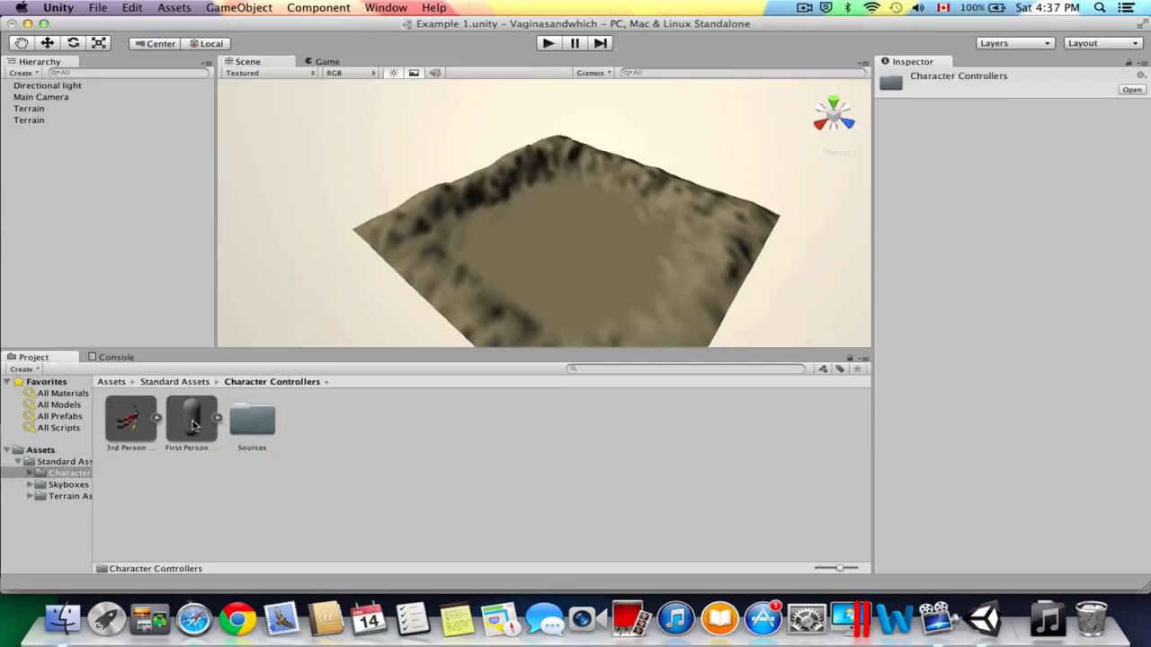
{"action": "left_click", "coordinate": [194, 425]}
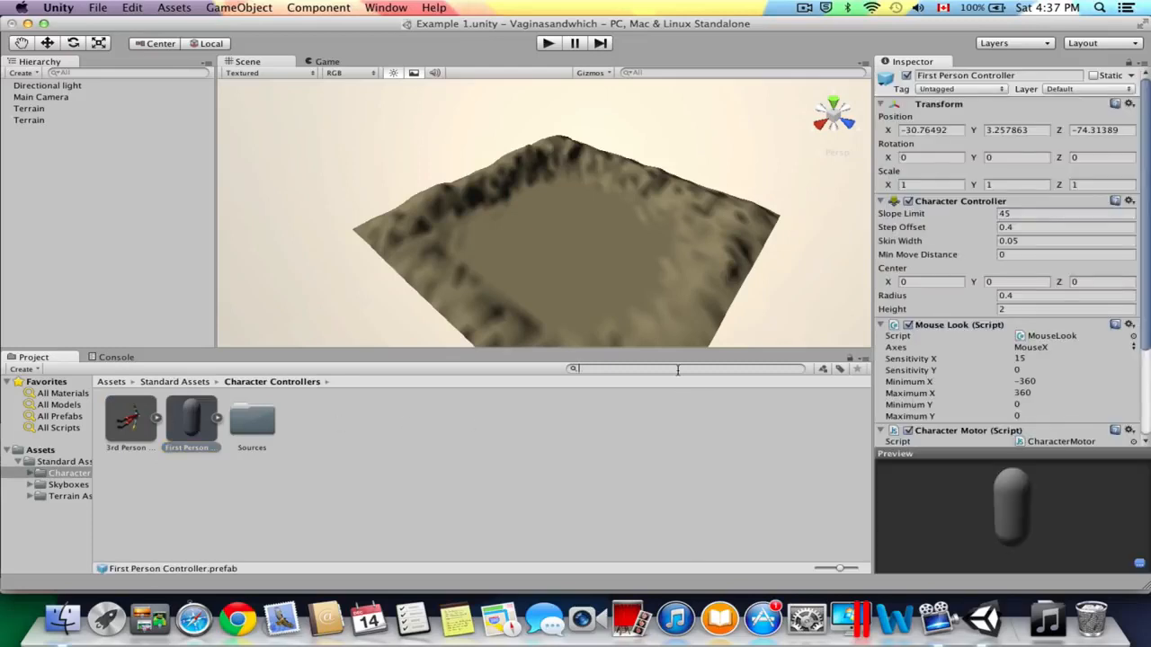
Search the project assets for "first pers" and select the First Person Controller prefab.
{"action": "type", "text": "first pers"}
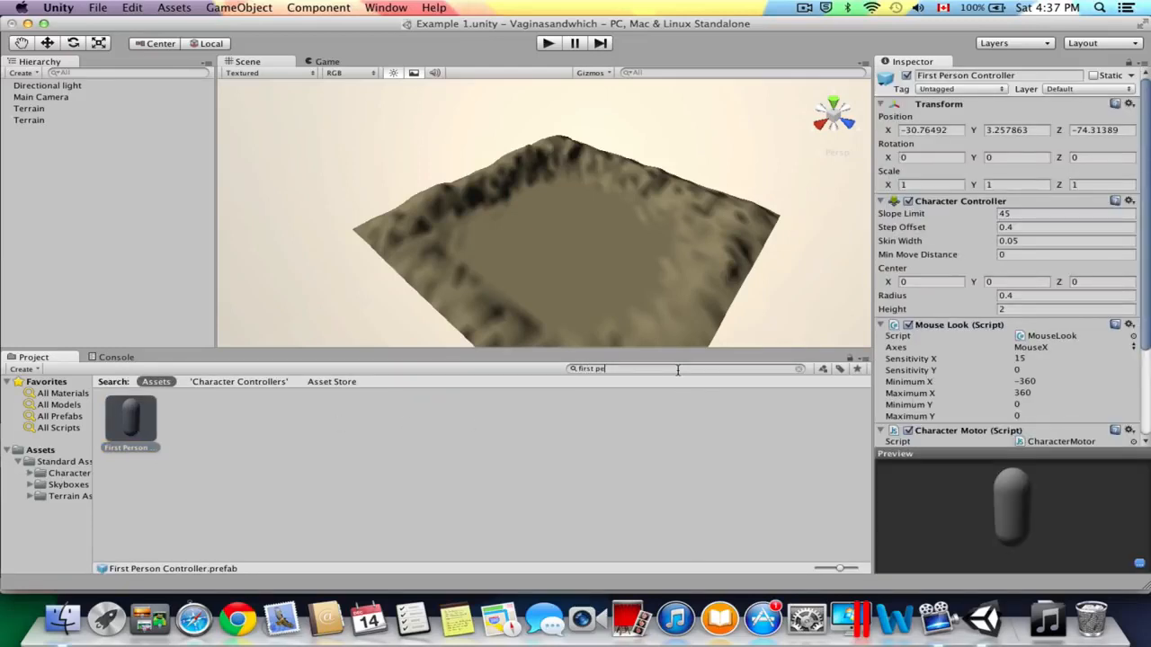
{"action": "left_click", "coordinate": [130, 423]}
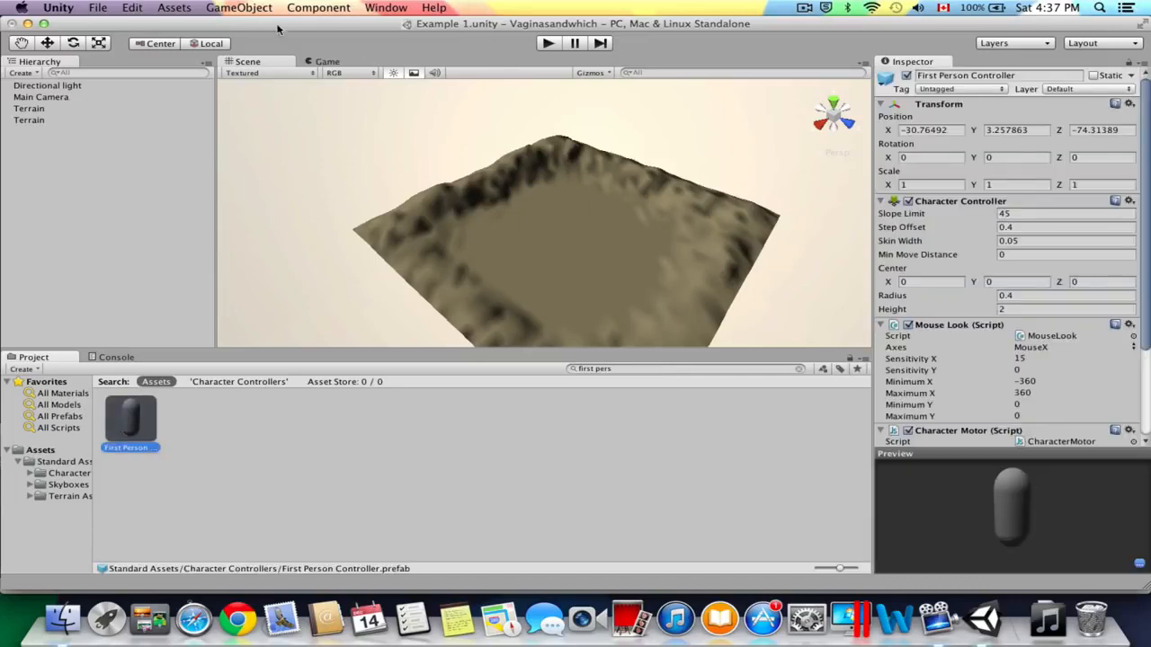
{"action": "left_click", "coordinate": [173, 7]}
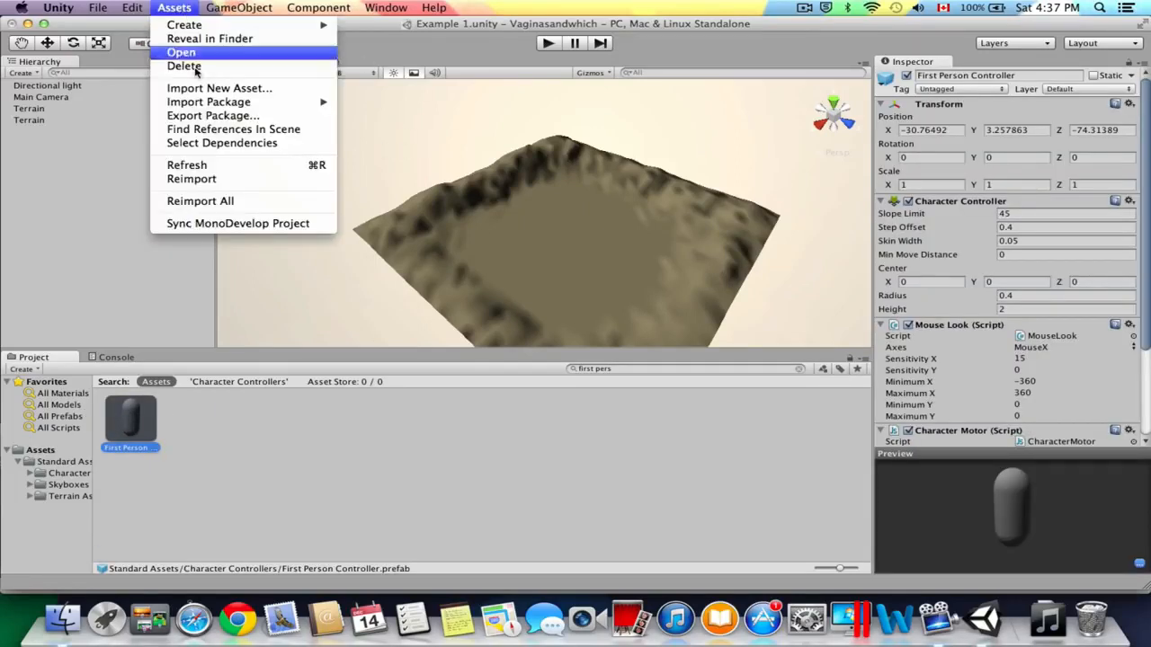
{"action": "left_click", "coordinate": [173, 165]}
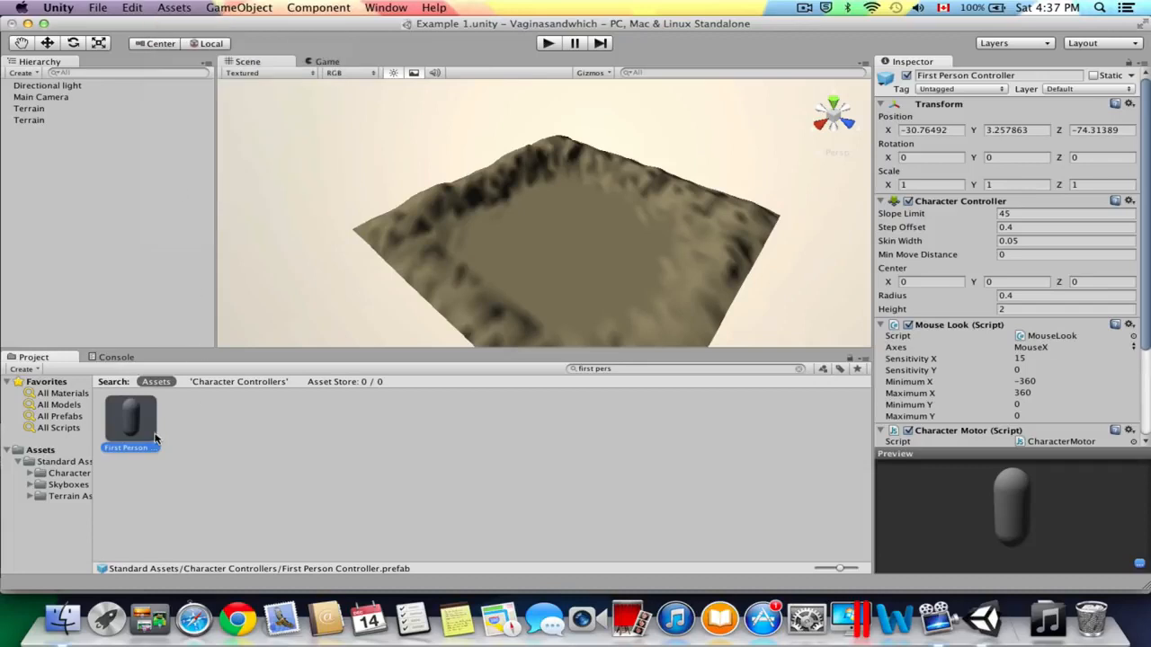
Place the First Person Controller on the flat middle of the terrain, at about X 1171, Y 0, Z 740, and frame it closely.
{"action": "scroll", "coordinate": [552, 260], "scroll_direction": "up", "scroll_amount": 5}
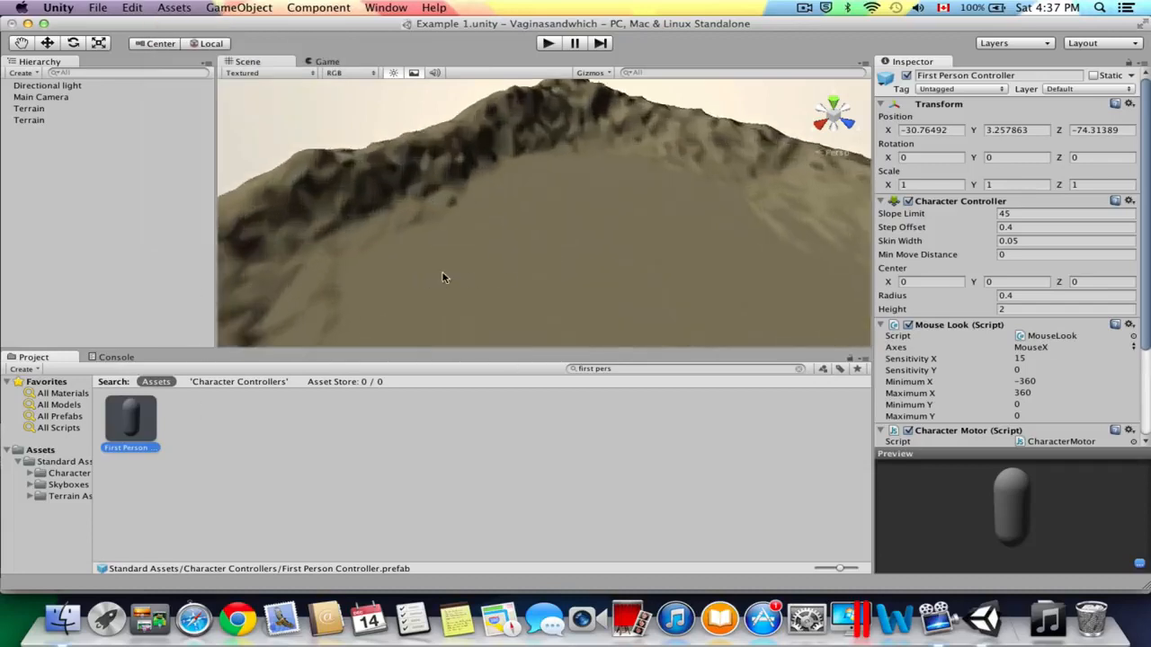
{"action": "left_click_drag", "start_coordinate": [130, 424], "coordinate": [475, 248]}
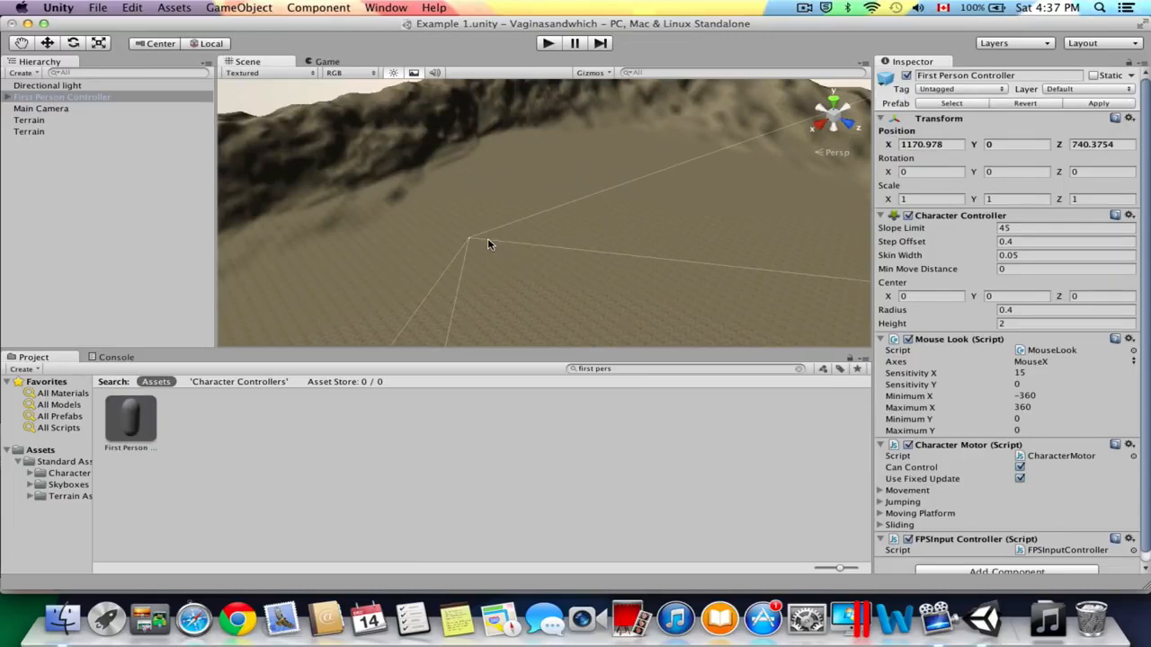
{"action": "key", "text": "f"}
{"action": "scroll", "coordinate": [481, 205], "scroll_direction": "up", "scroll_amount": 10}
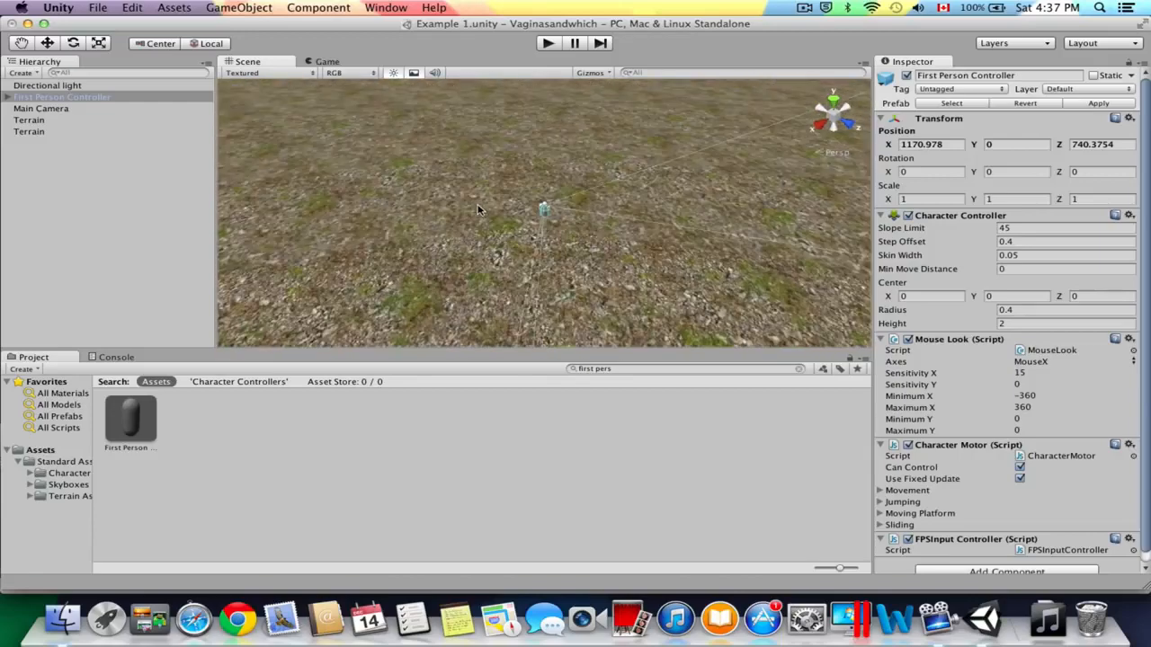
{"action": "scroll", "coordinate": [476, 203], "scroll_direction": "down", "scroll_amount": 3}
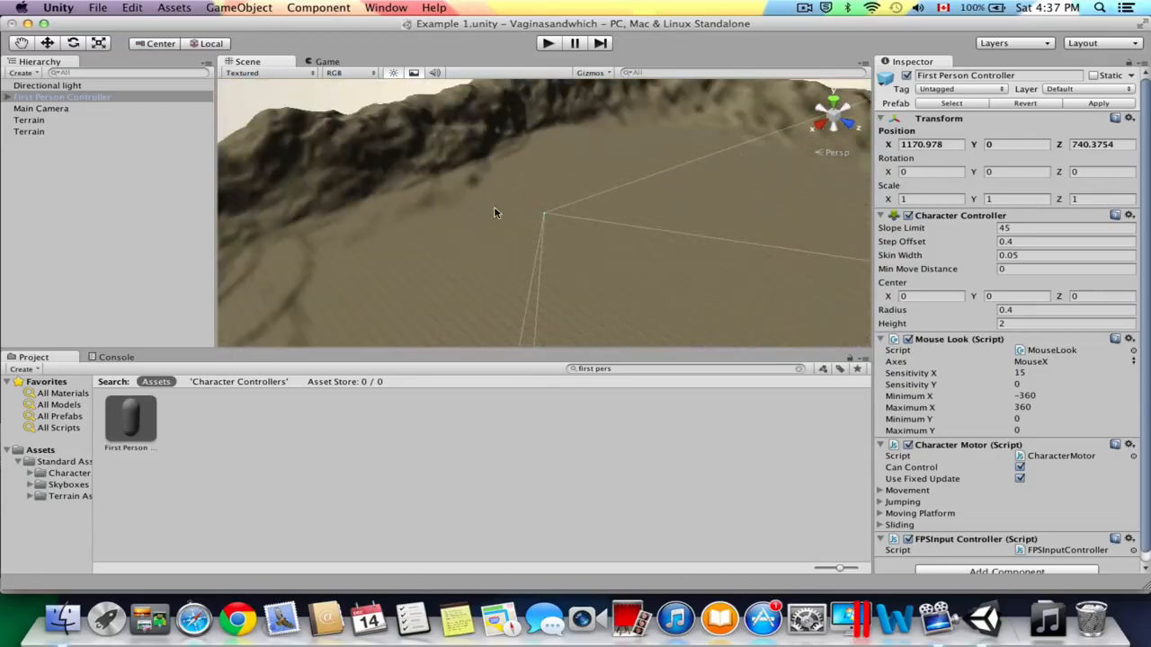
{"action": "scroll", "coordinate": [476, 203], "scroll_direction": "up", "scroll_amount": 15}
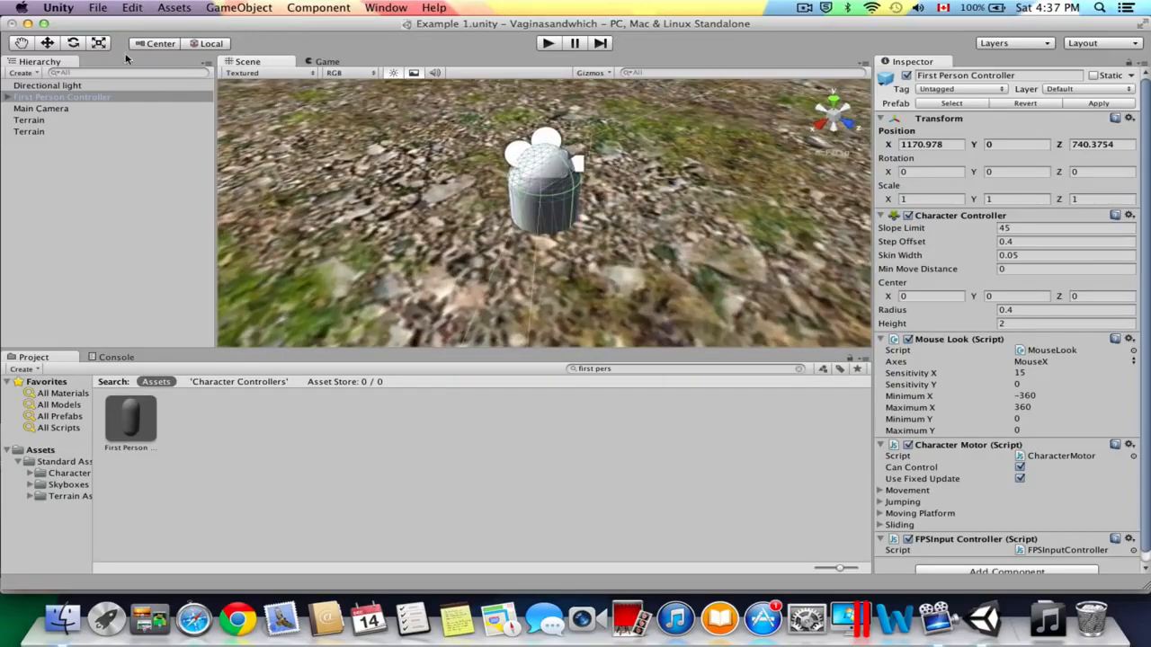
Raise the First Person Controller above the terrain surface to about Y 1.18.
{"action": "left_click", "coordinate": [47, 43]}
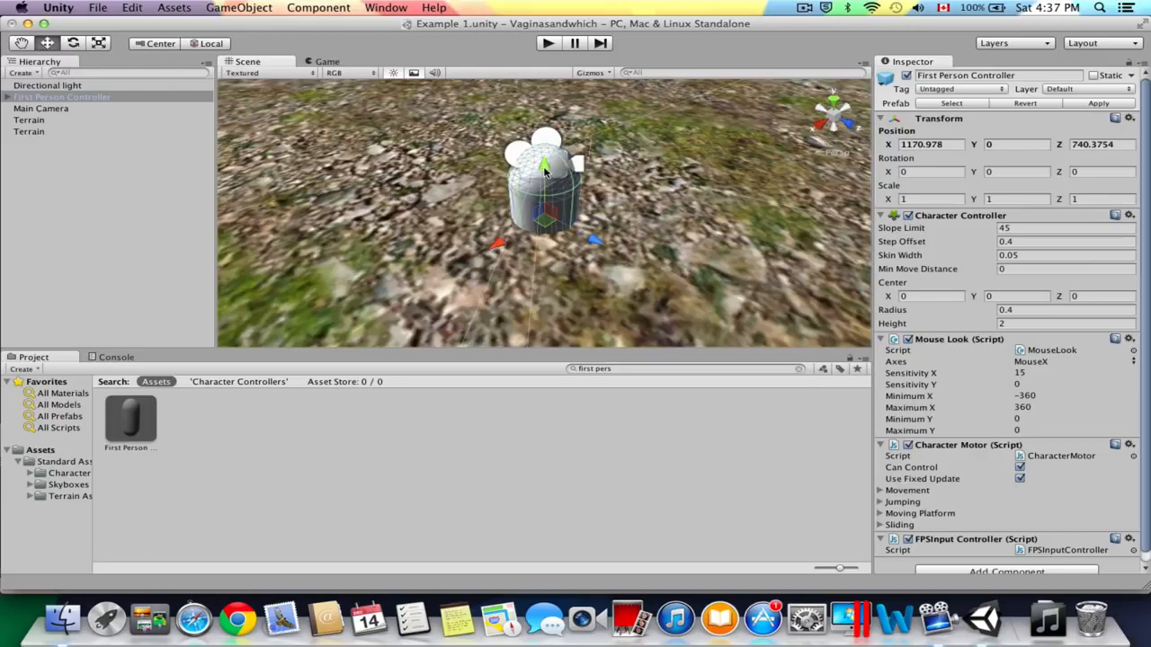
{"action": "left_click_drag", "start_coordinate": [543, 169], "coordinate": [565, 155]}
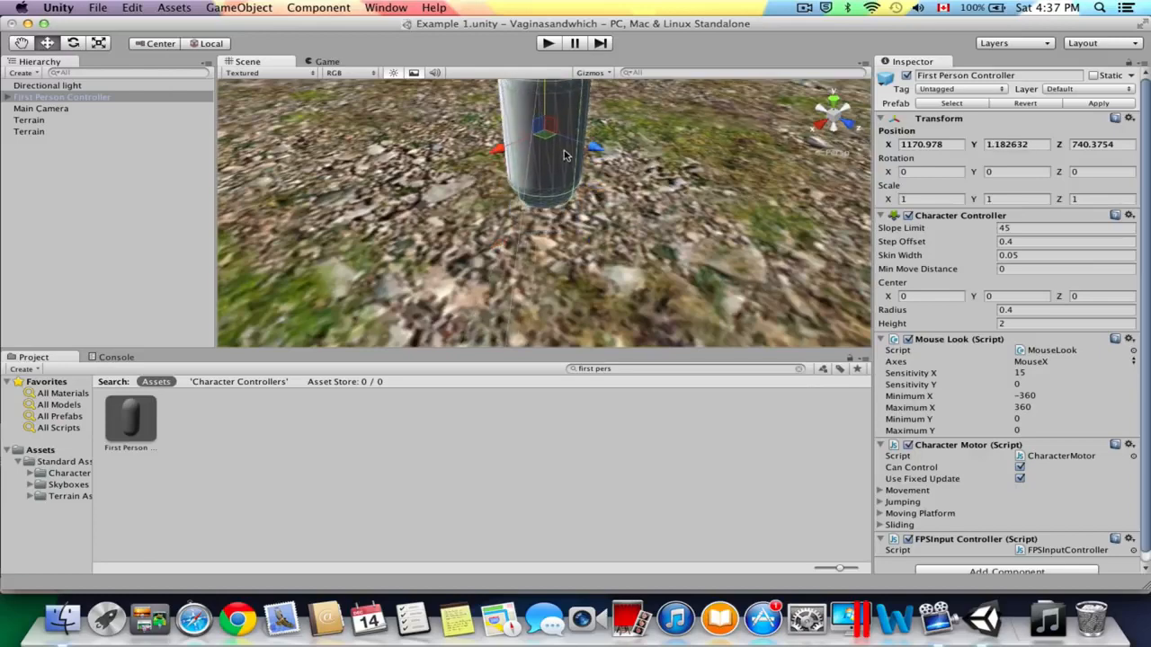
{"action": "scroll", "coordinate": [575, 198], "scroll_direction": "down", "scroll_amount": 3}
{"action": "right_click_drag", "start_coordinate": [549, 212], "coordinate": [531, 126]}
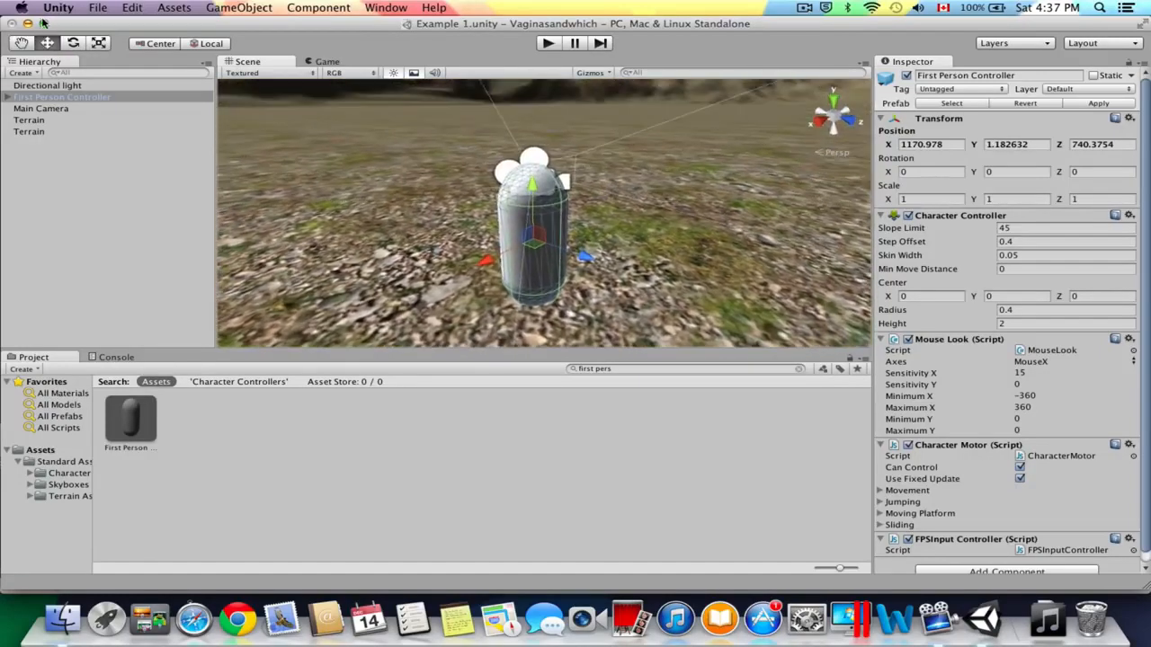
{"action": "left_click", "coordinate": [25, 42]}
{"action": "left_click_drag", "start_coordinate": [436, 178], "coordinate": [445, 144]}
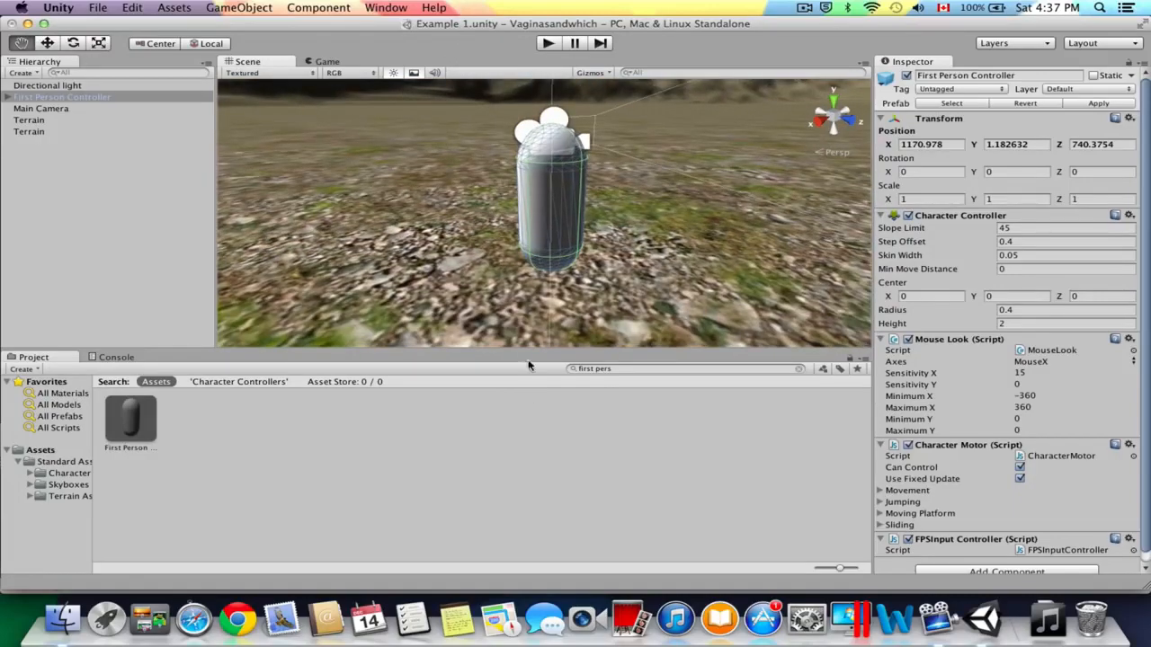
{"action": "scroll", "coordinate": [581, 222], "scroll_direction": "down", "scroll_amount": 5}
{"action": "scroll", "coordinate": [575, 207], "scroll_direction": "up", "scroll_amount": 4}
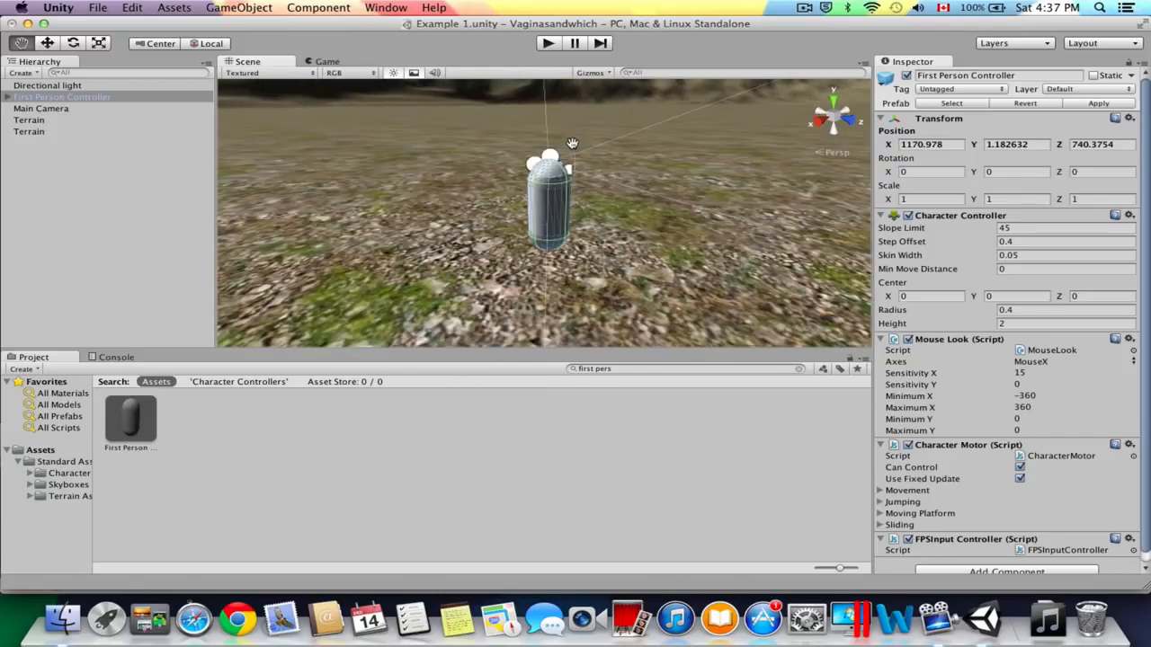
Check the game view, and delete the standalone Main Camera from the scene.
{"action": "left_click", "coordinate": [332, 64]}
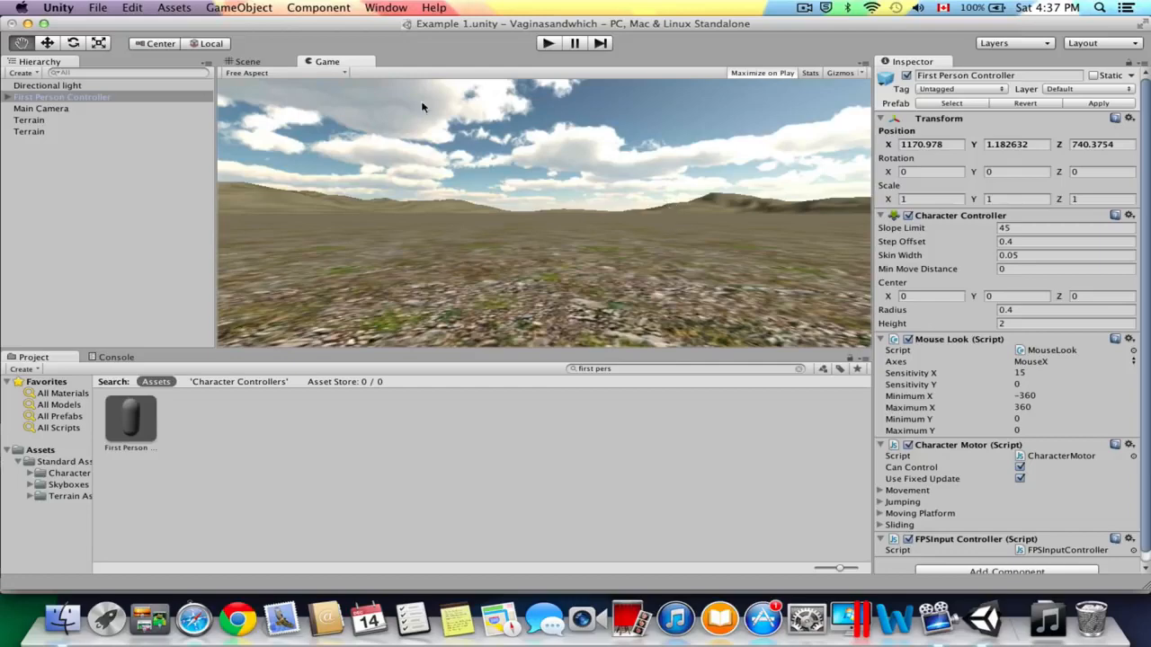
{"action": "left_click", "coordinate": [268, 61]}
{"action": "left_click", "coordinate": [59, 109]}
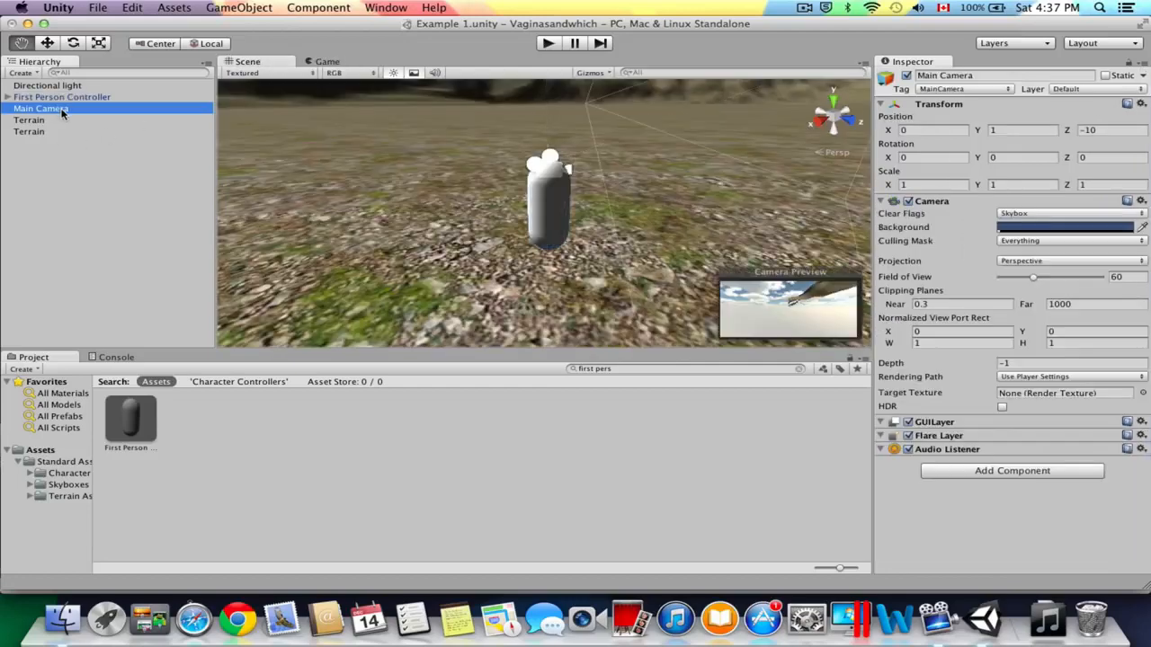
{"action": "right_click", "coordinate": [62, 111]}
{"action": "left_click", "coordinate": [135, 183]}
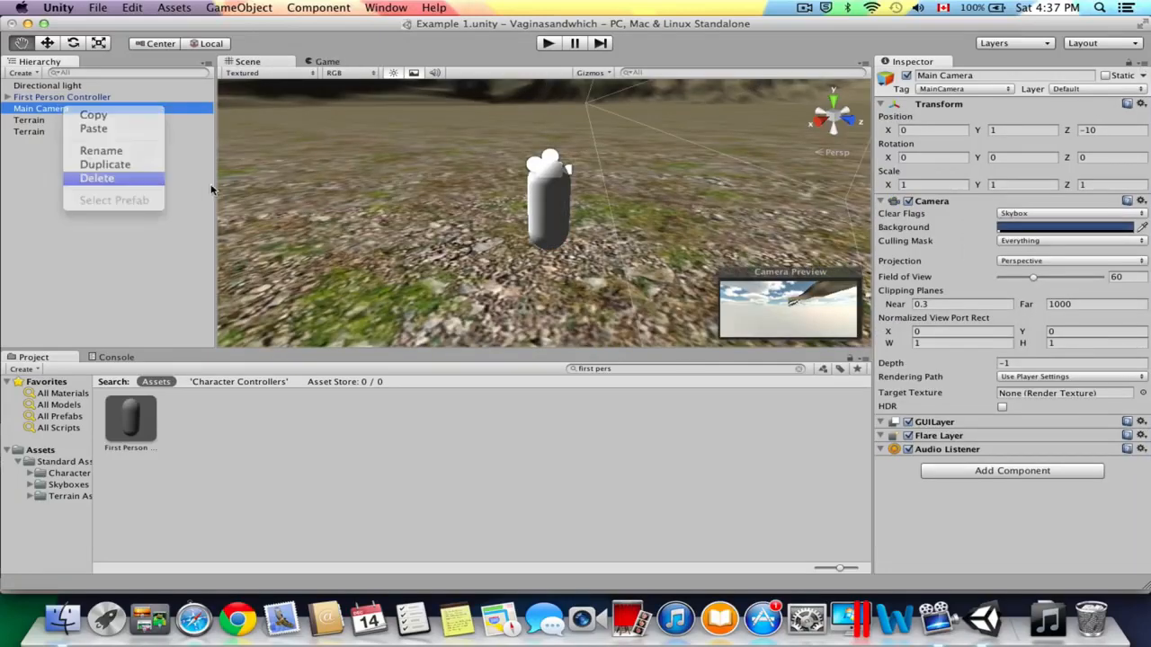
Inspect the Main Camera nested under the First Person Controller and play the scene.
{"action": "left_click", "coordinate": [128, 99]}
{"action": "left_click", "coordinate": [9, 98]}
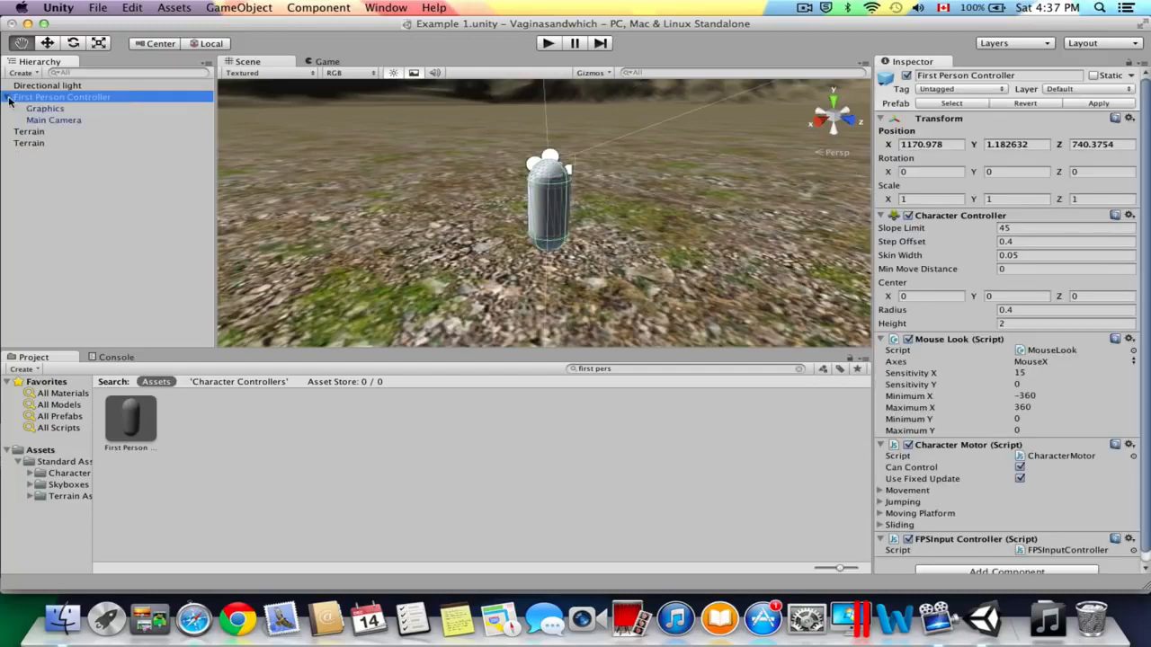
{"action": "left_click", "coordinate": [63, 120]}
{"action": "key", "text": "f"}
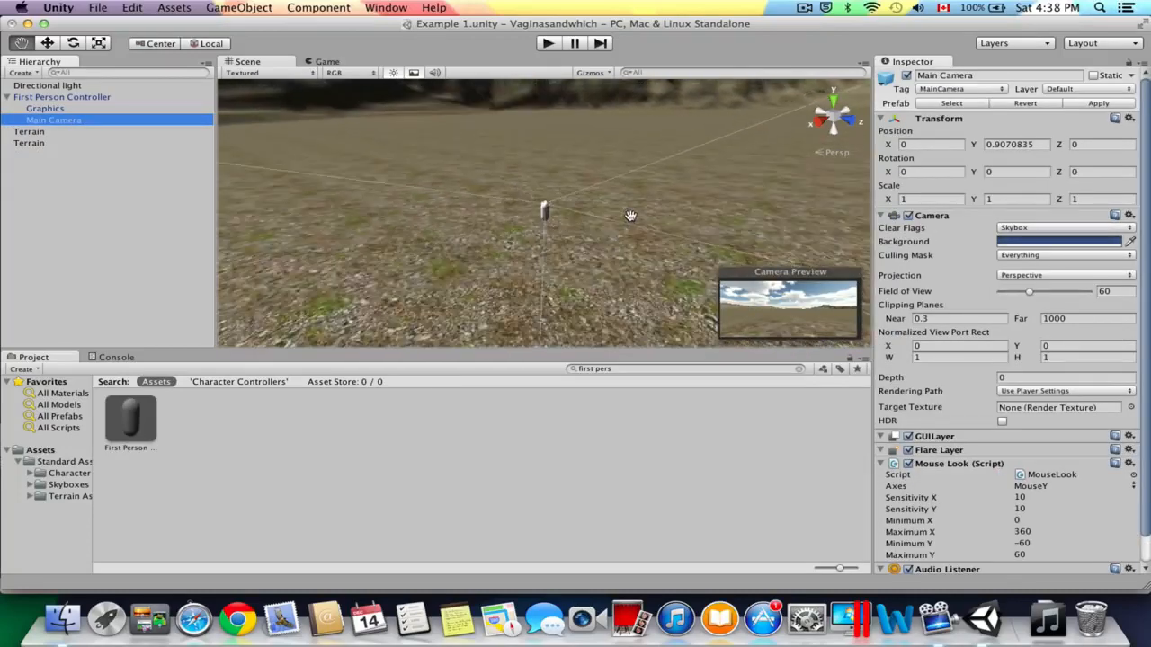
{"action": "scroll", "coordinate": [613, 210], "scroll_direction": "up", "scroll_amount": 10}
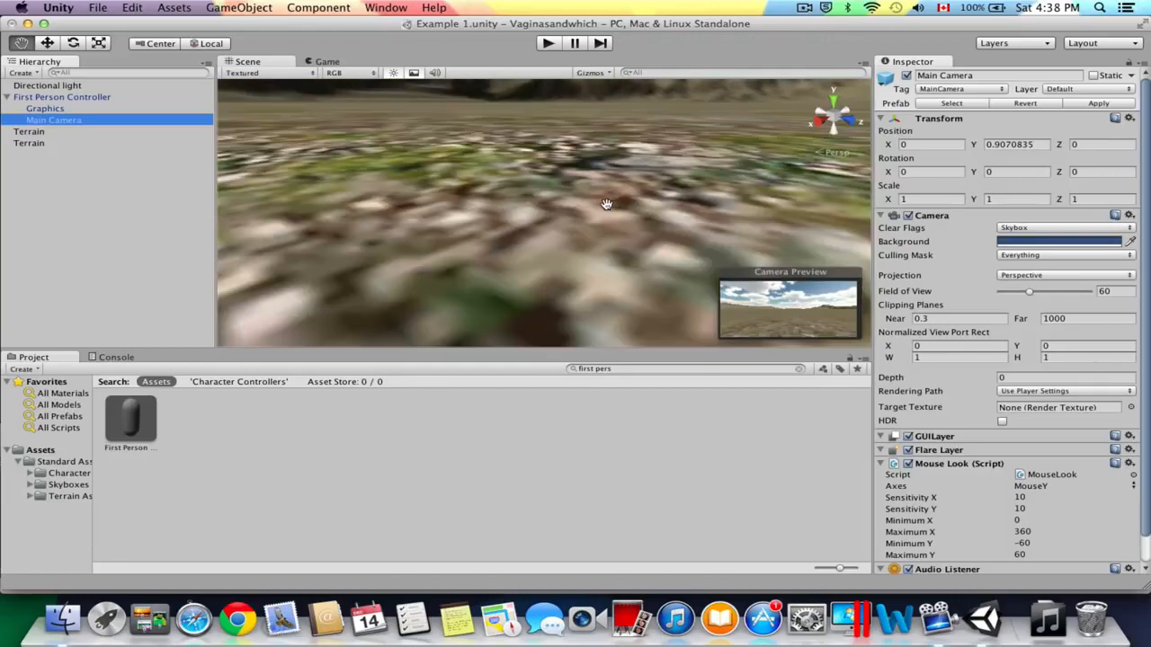
{"action": "scroll", "coordinate": [597, 195], "scroll_direction": "down", "scroll_amount": 5}
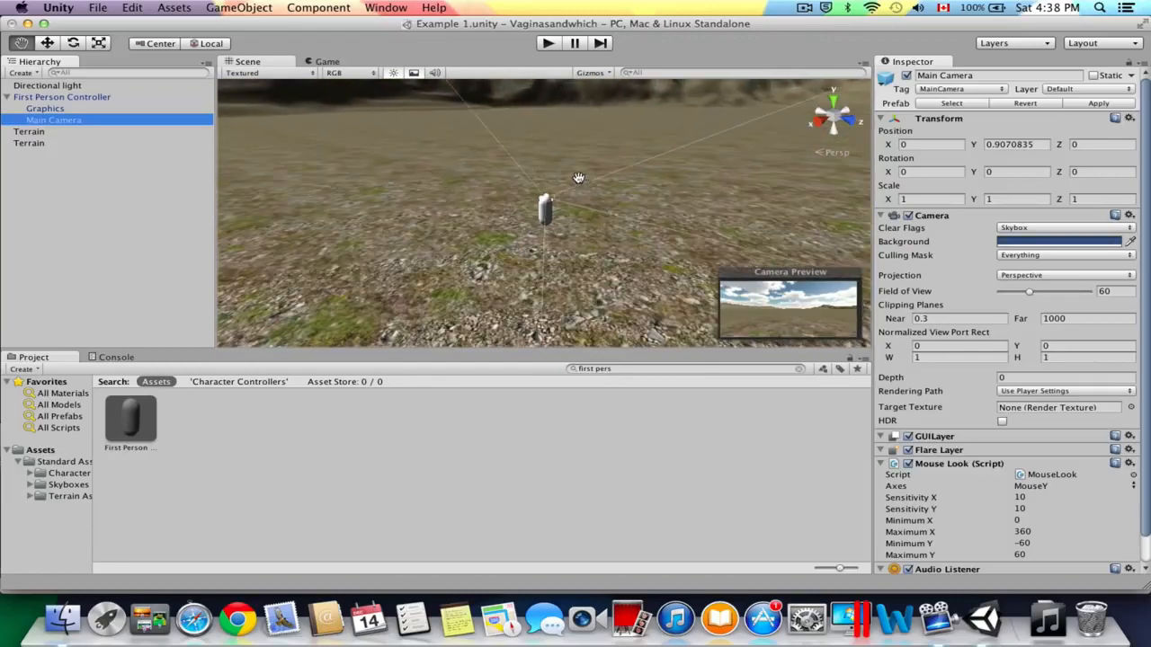
{"action": "left_click", "coordinate": [547, 43]}
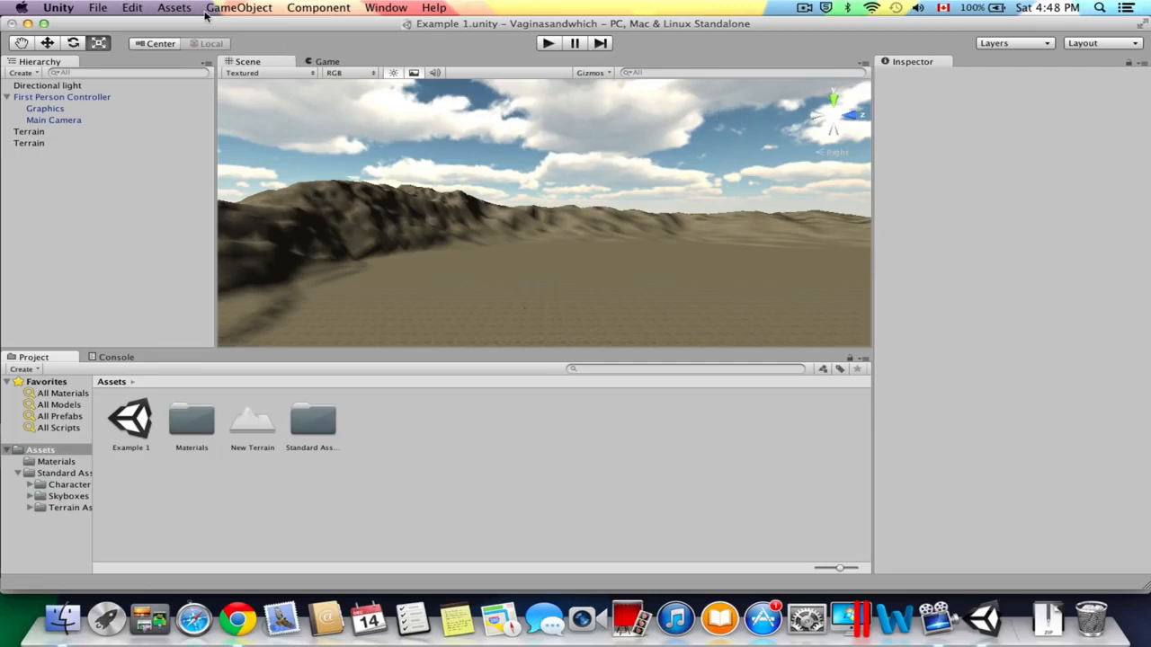
Import house 4.obj from the Desktop's house 4 folder and add the model's tex texture folder to the project assets.
{"action": "left_click", "coordinate": [174, 7]}
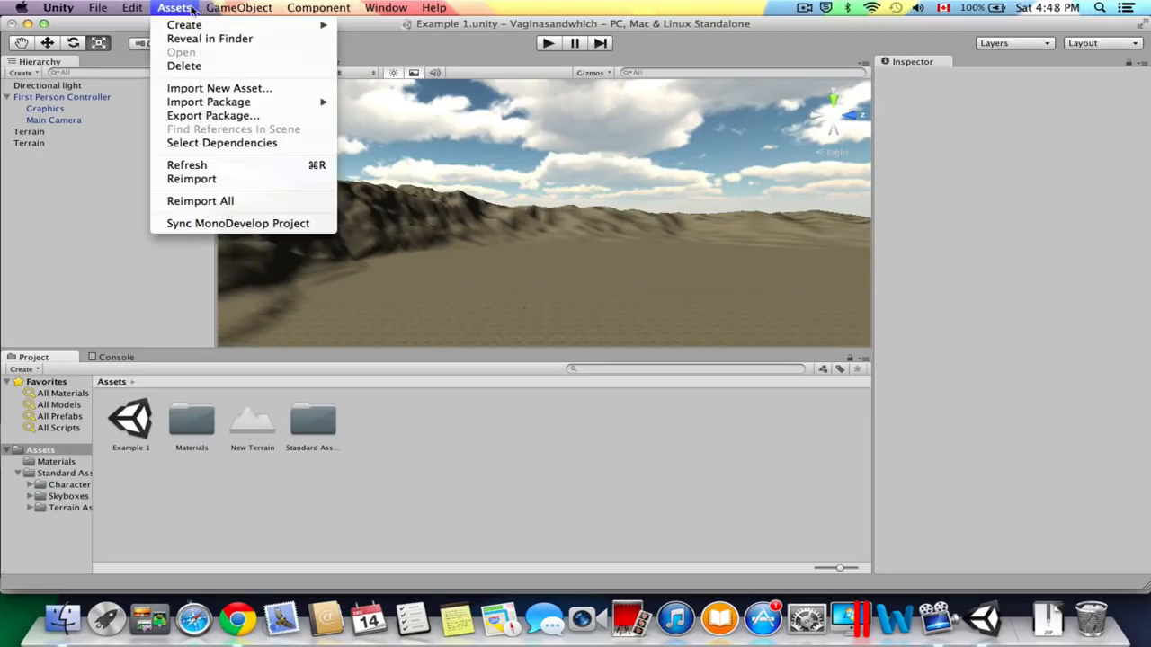
{"action": "left_click", "coordinate": [220, 88]}
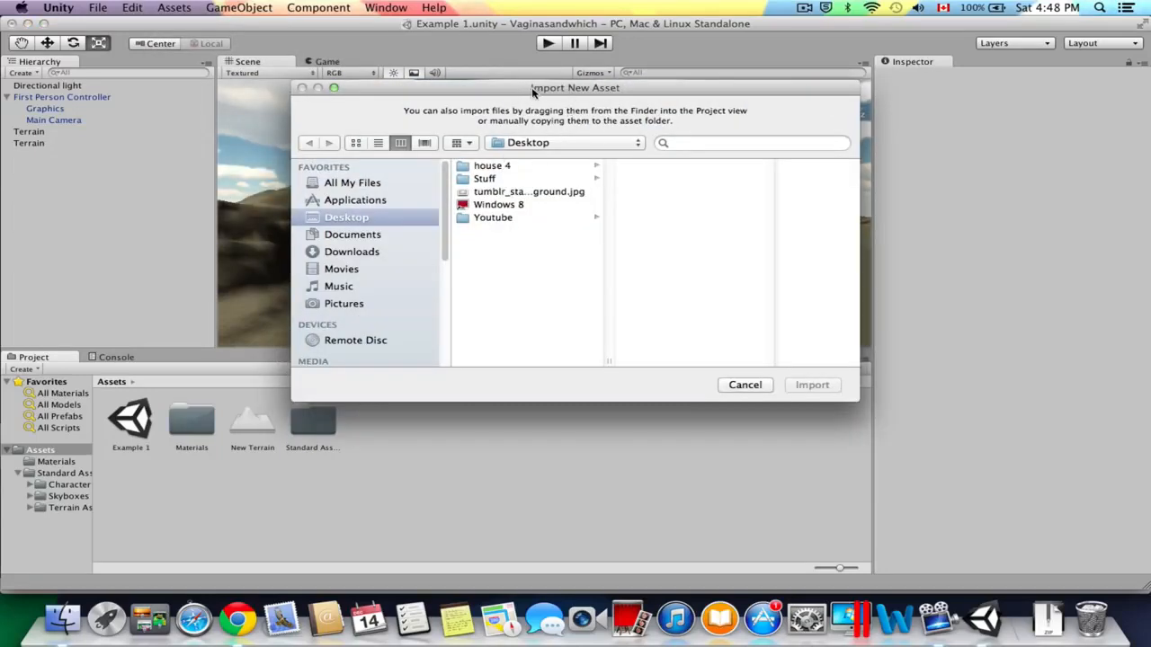
{"action": "left_click", "coordinate": [512, 169]}
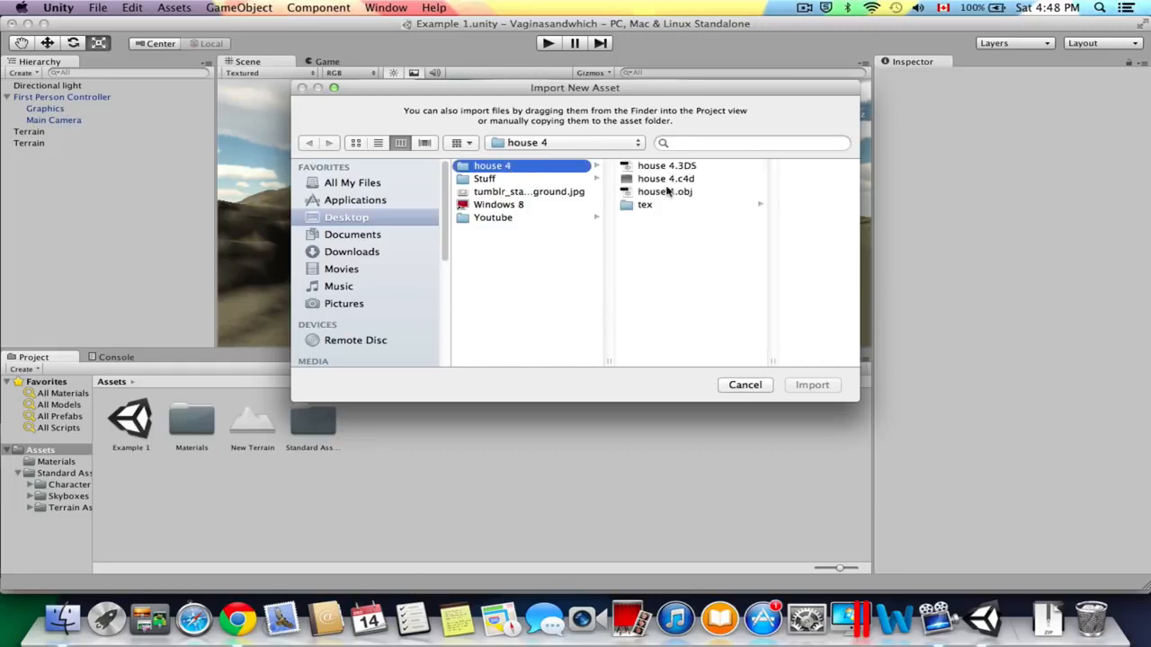
{"action": "left_click", "coordinate": [681, 191]}
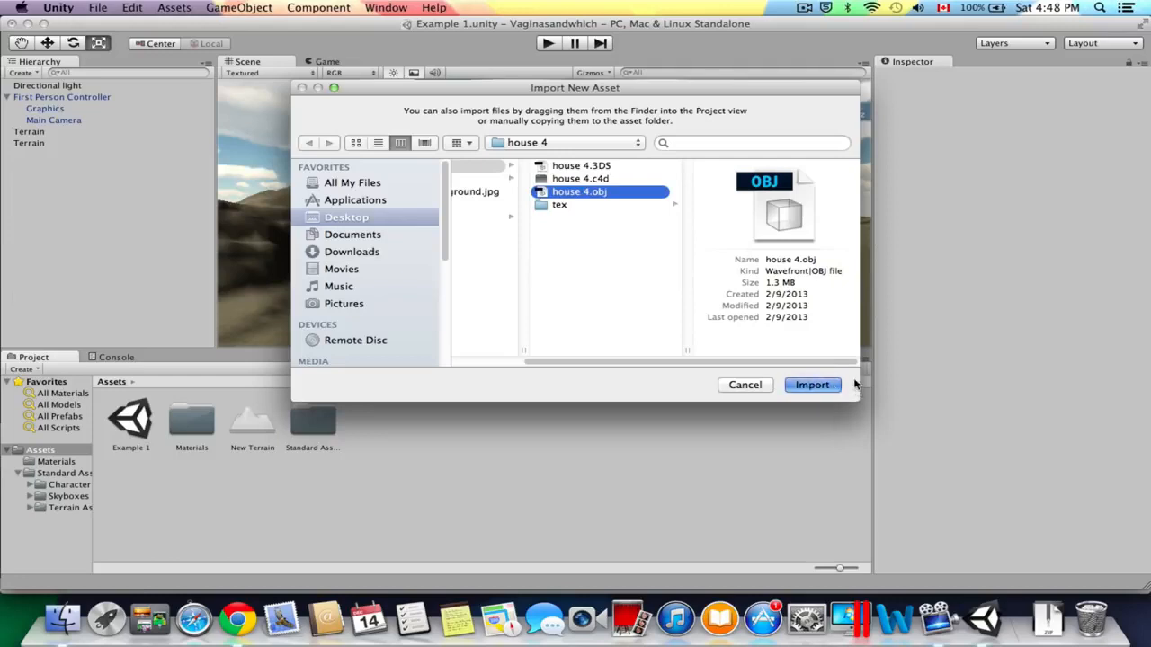
{"action": "key", "text": "Return"}
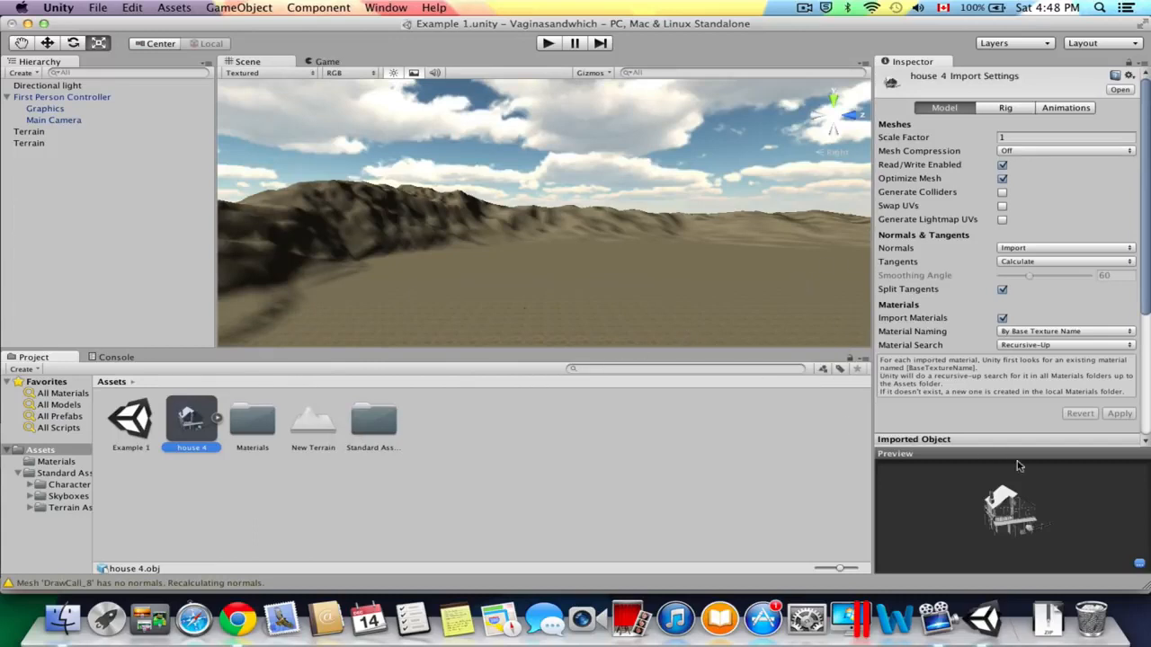
{"action": "left_click_drag", "start_coordinate": [1034, 493], "coordinate": [1032, 496]}
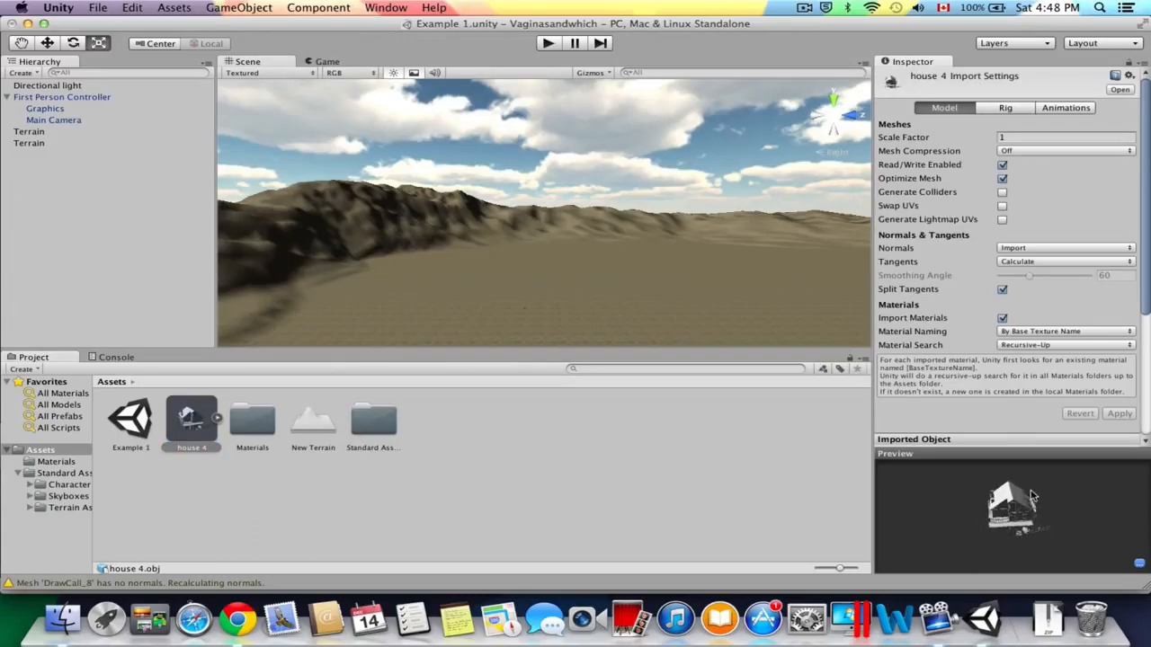
{"action": "left_click", "coordinate": [184, 7]}
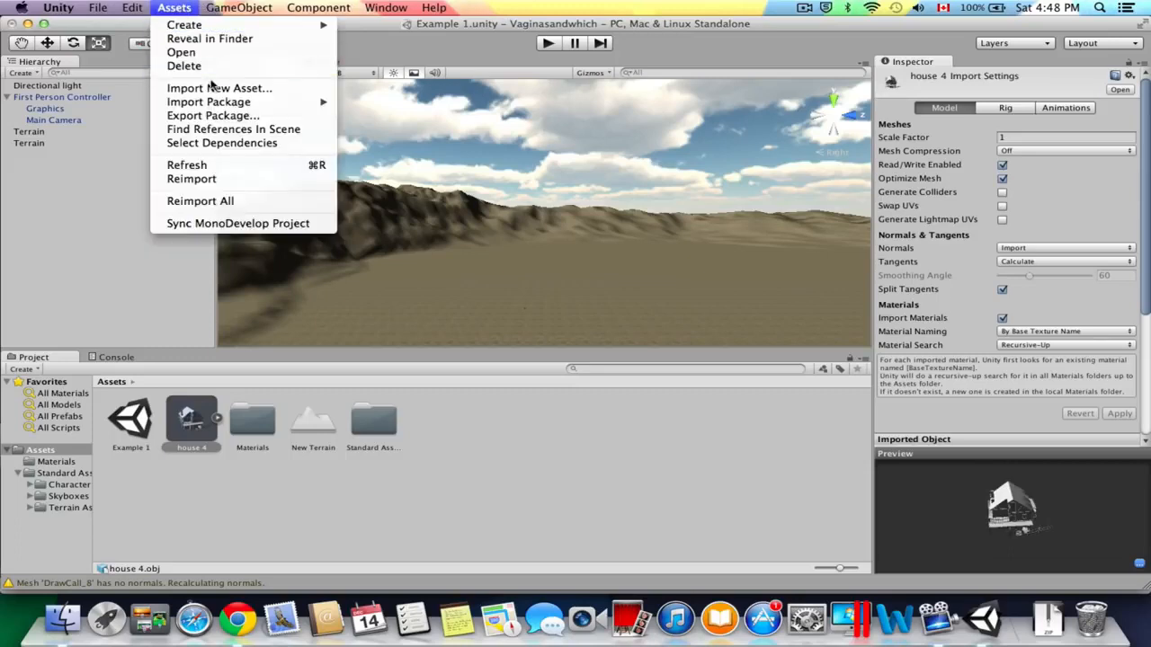
{"action": "left_click", "coordinate": [222, 88]}
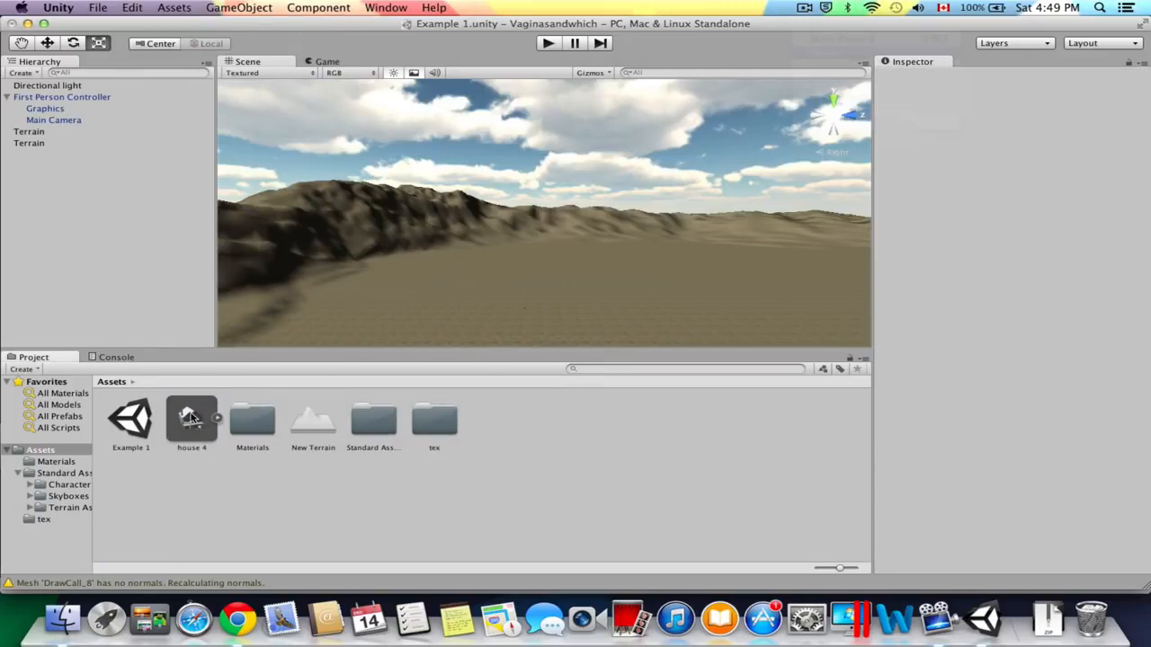
Place the house 4 model on the terrain at about X 766, Z 718 and scale it uniformly to about 0.09.
{"action": "left_click_drag", "start_coordinate": [189, 421], "coordinate": [515, 247]}
{"action": "scroll", "coordinate": [515, 247], "scroll_direction": "down", "scroll_amount": 10}
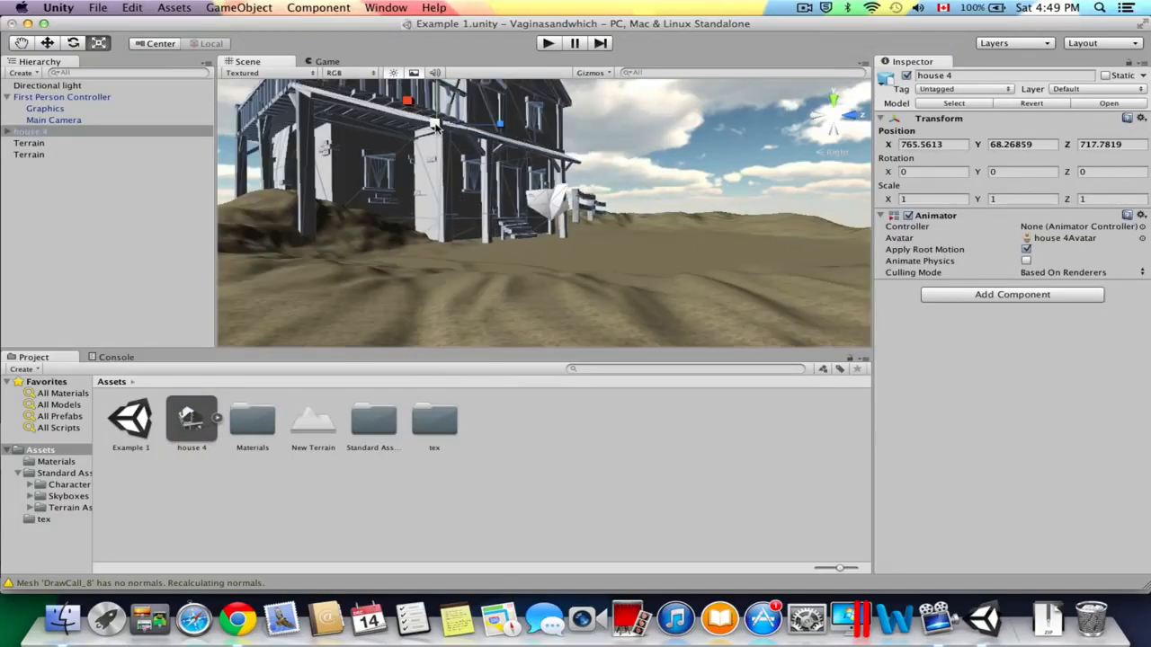
{"action": "left_click_drag", "start_coordinate": [435, 126], "coordinate": [370, 132]}
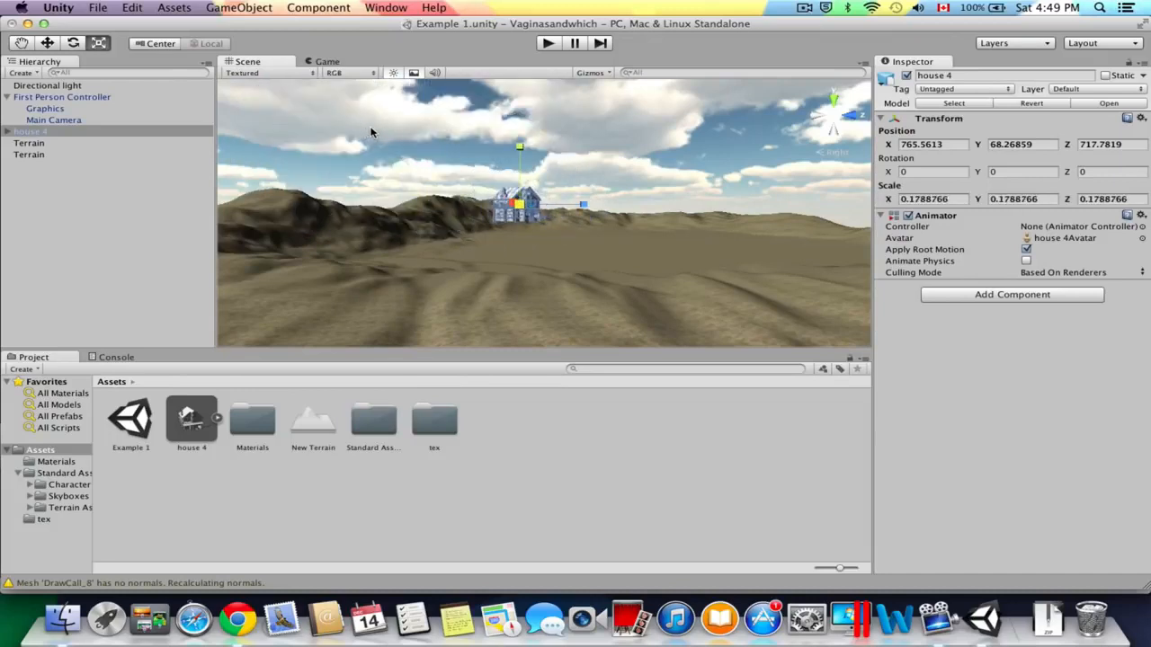
{"action": "scroll", "coordinate": [654, 210], "scroll_direction": "up", "scroll_amount": 5}
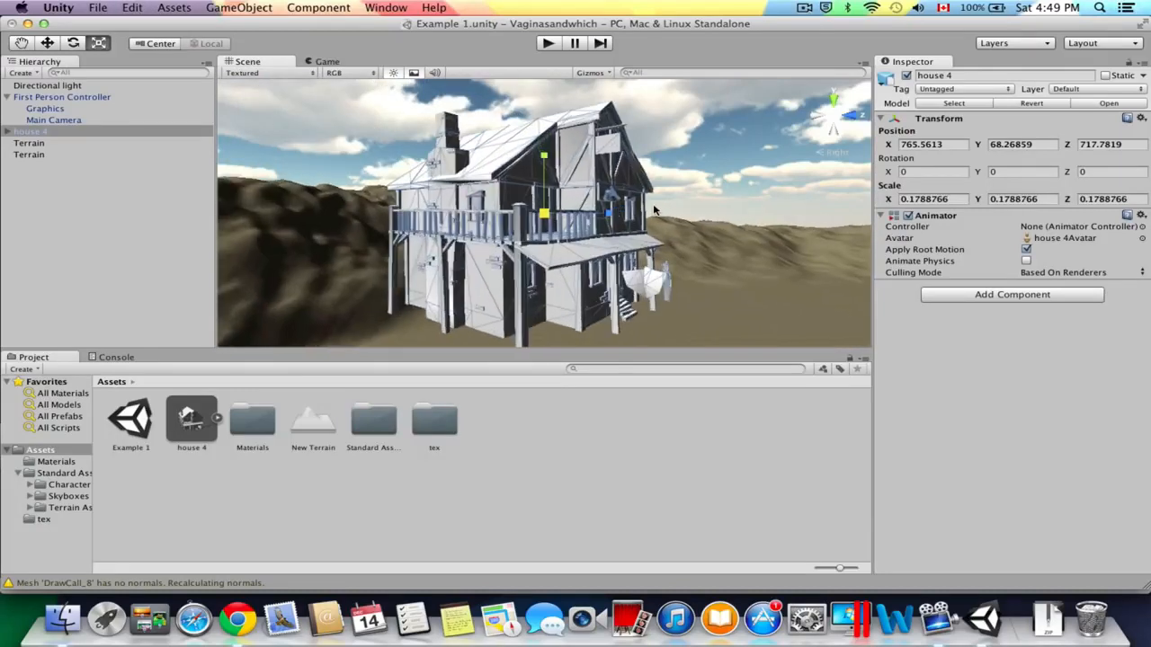
{"action": "left_click_drag", "start_coordinate": [543, 219], "coordinate": [506, 221]}
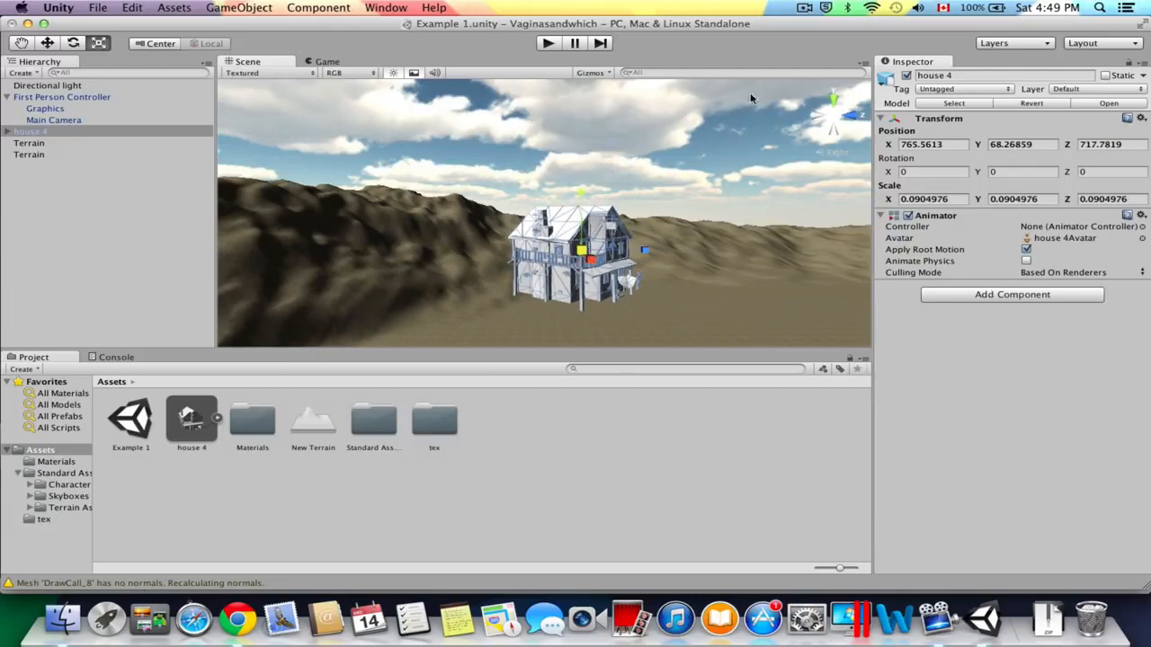
Lower the house onto the flat ground, to about Y 5.66.
{"action": "left_click", "coordinate": [47, 43]}
{"action": "scroll", "coordinate": [563, 195], "scroll_direction": "down", "scroll_amount": 4}
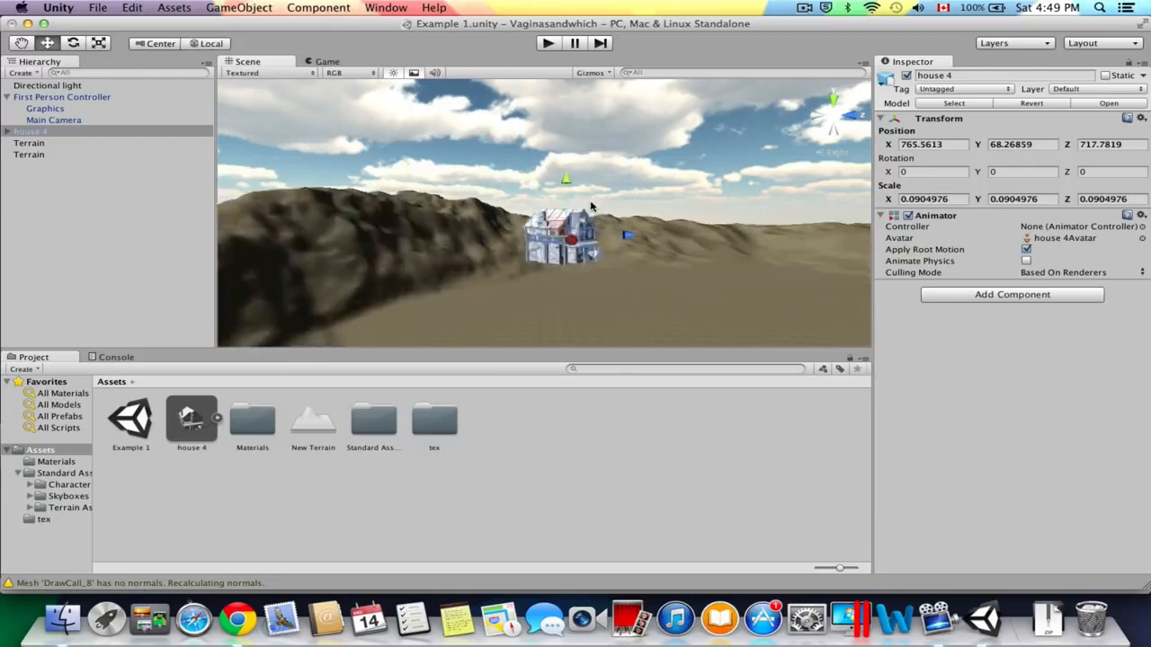
{"action": "left_click_drag", "start_coordinate": [562, 193], "coordinate": [561, 218]}
{"action": "scroll", "coordinate": [562, 217], "scroll_direction": "up", "scroll_amount": 6}
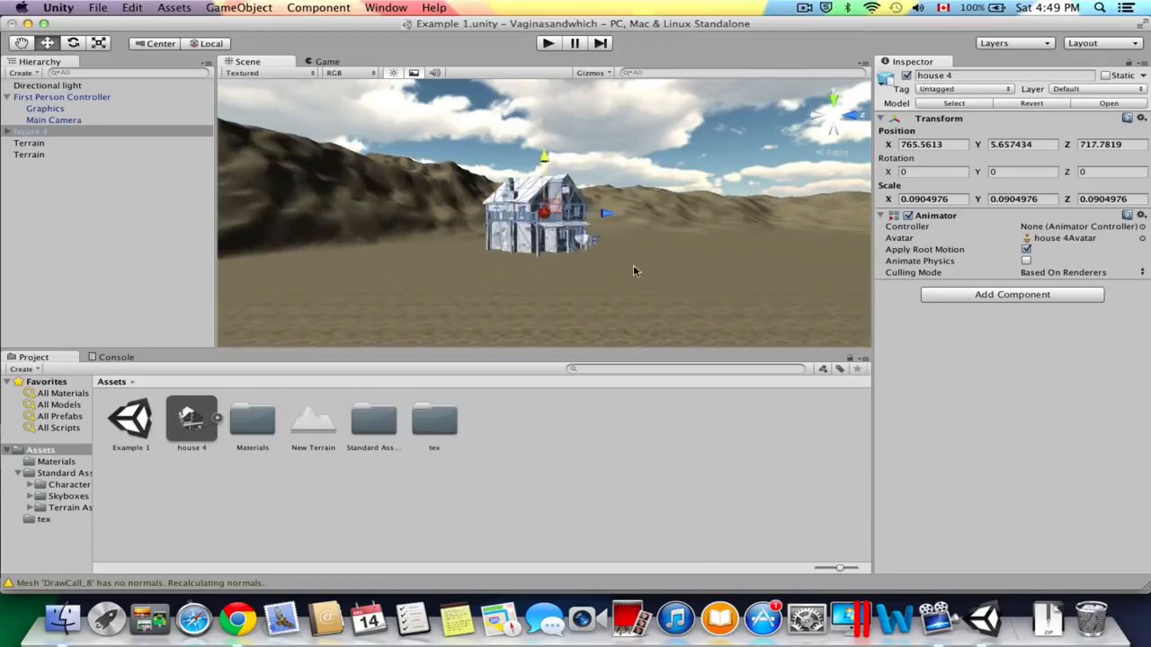
{"action": "scroll", "coordinate": [582, 231], "scroll_direction": "up", "scroll_amount": 3}
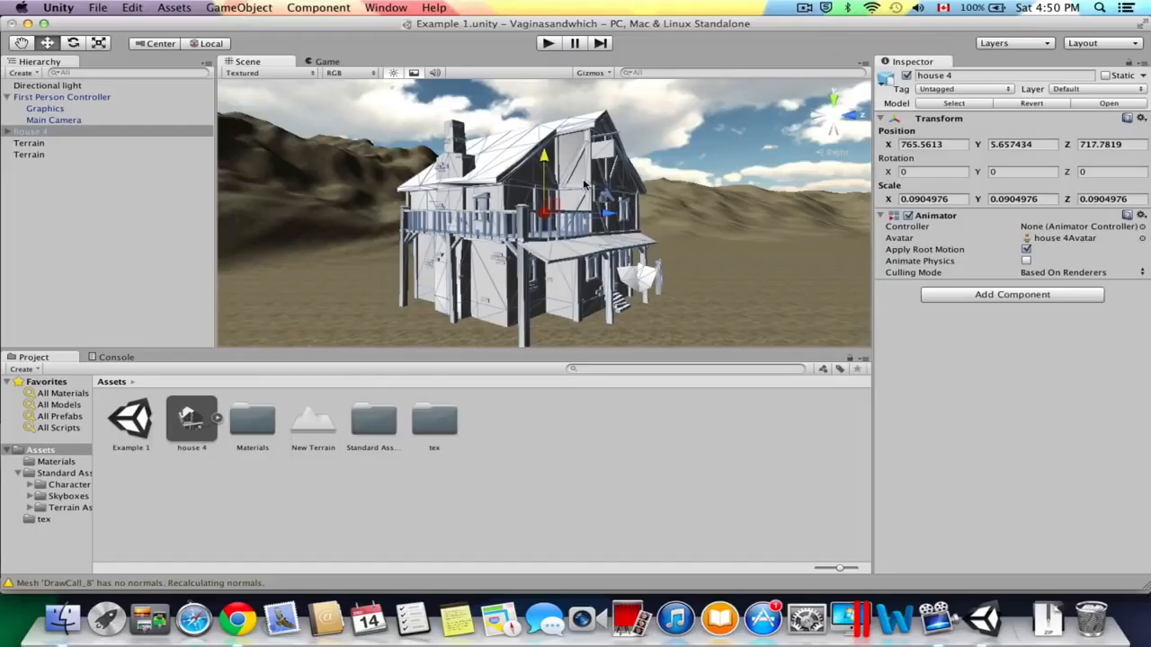
Apply the f435ee89 texture from the tex folder to the house's DrawCall_6 material.
{"action": "left_click", "coordinate": [586, 185]}
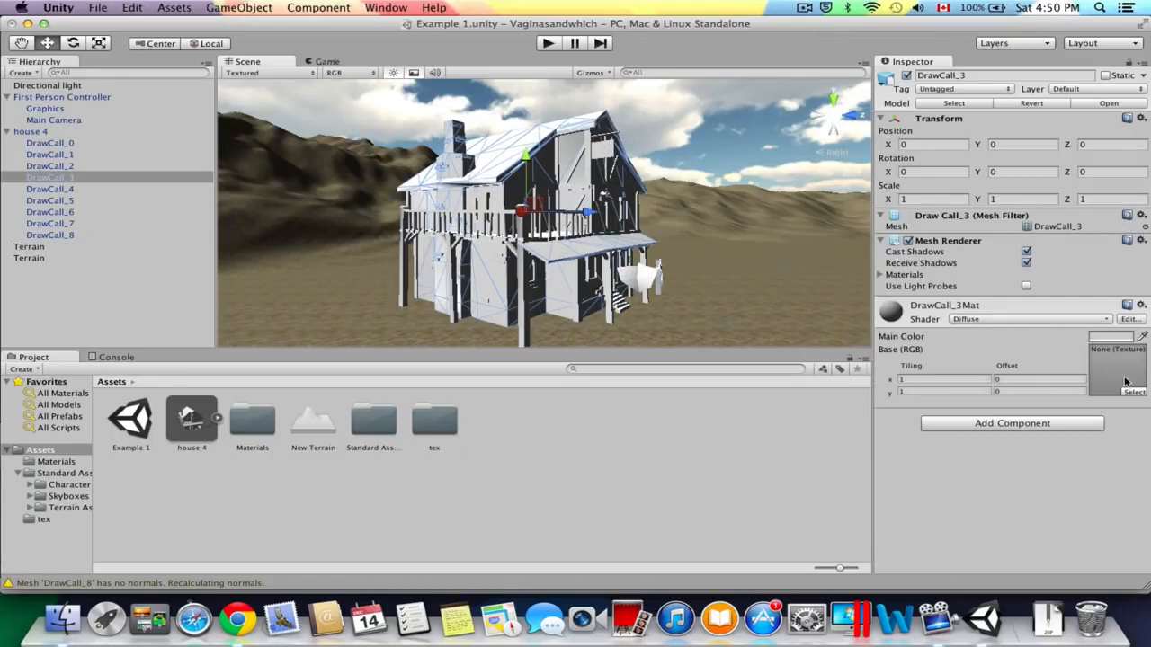
{"action": "double_click", "coordinate": [426, 424]}
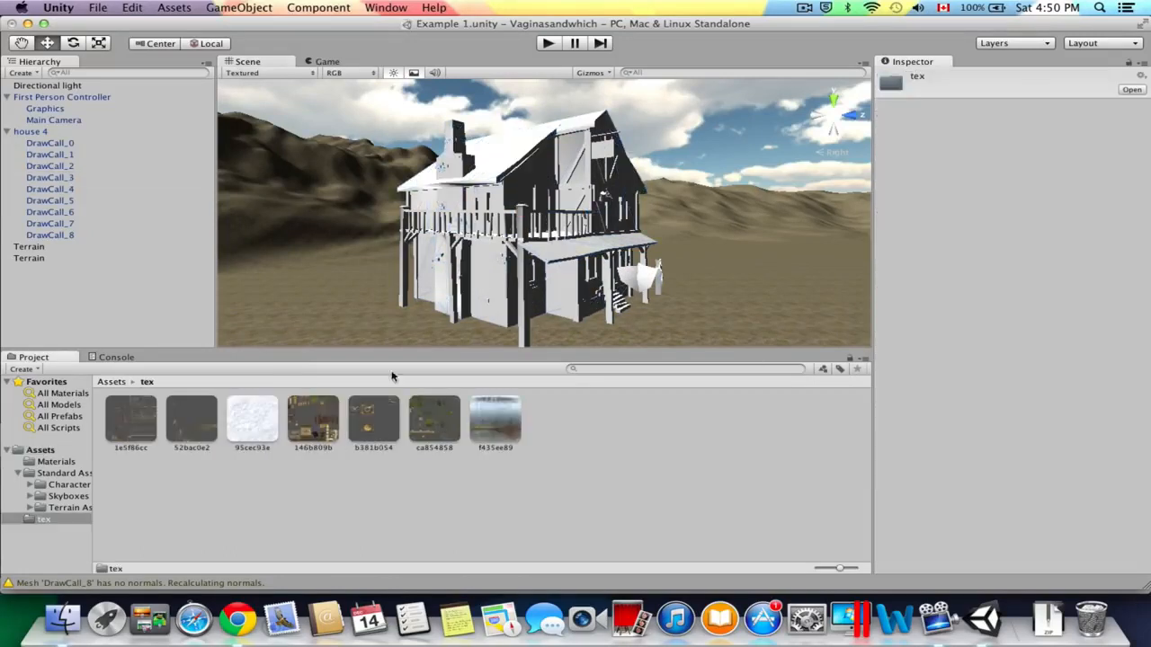
{"action": "left_click", "coordinate": [524, 219]}
{"action": "left_click", "coordinate": [513, 230]}
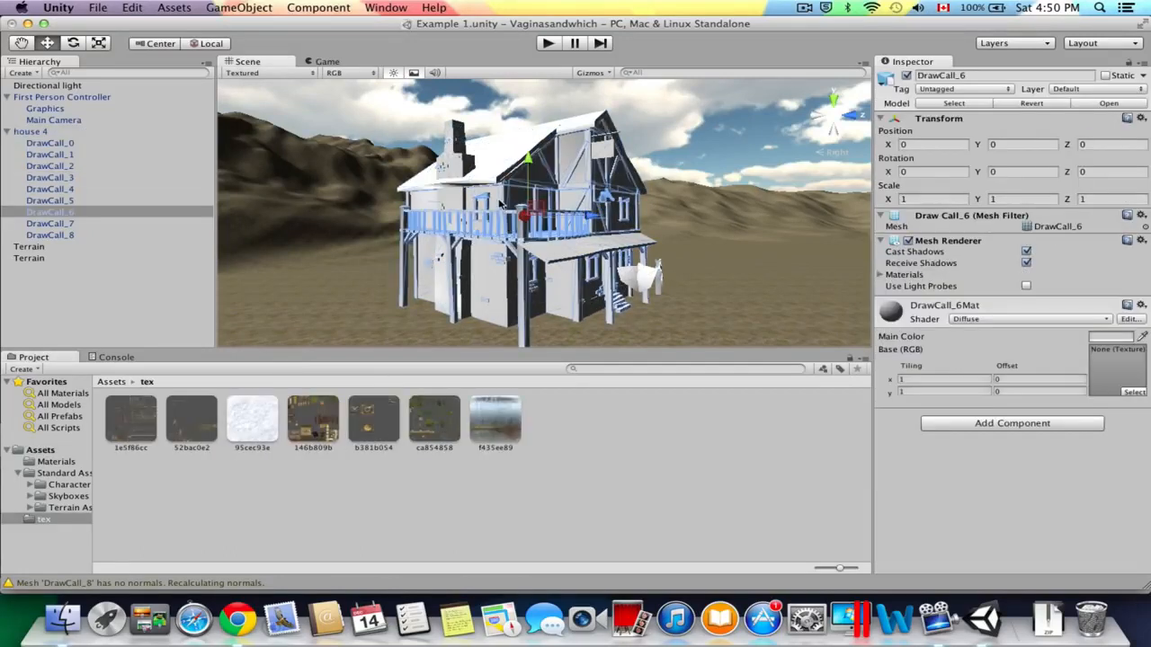
{"action": "left_click_drag", "start_coordinate": [513, 433], "coordinate": [1114, 368]}
Try the ca854858 texture on the house's DrawCall_3 material, replace it with 146b809b, and examine the house up close.
{"action": "left_click", "coordinate": [546, 297]}
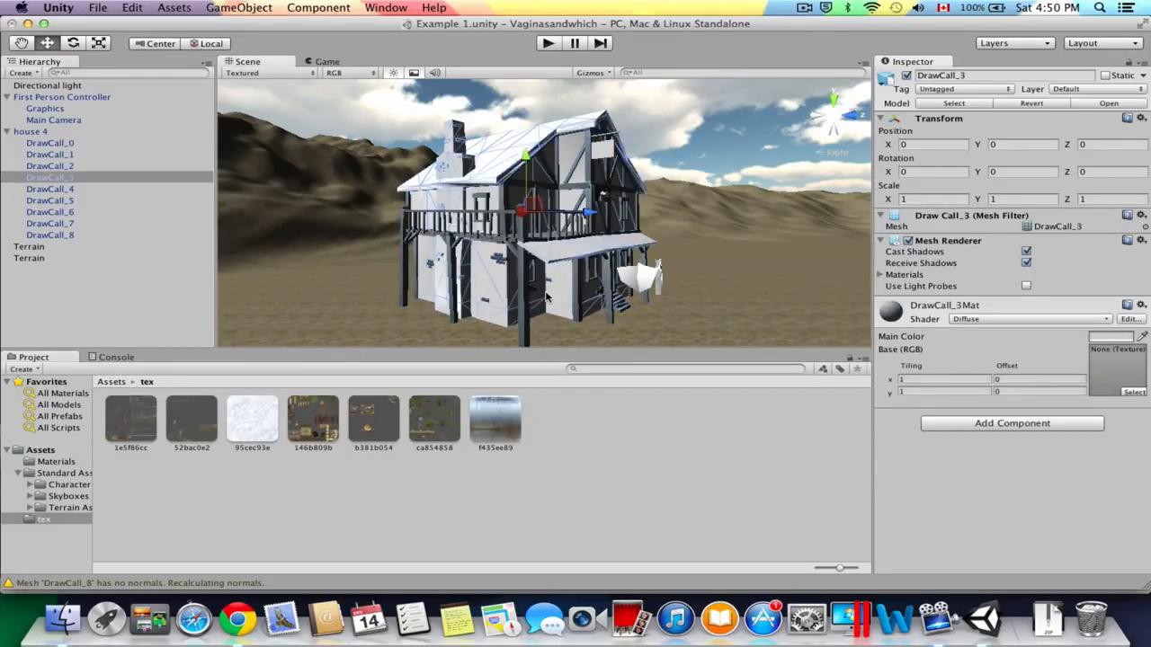
{"action": "left_click_drag", "start_coordinate": [413, 412], "coordinate": [1115, 369]}
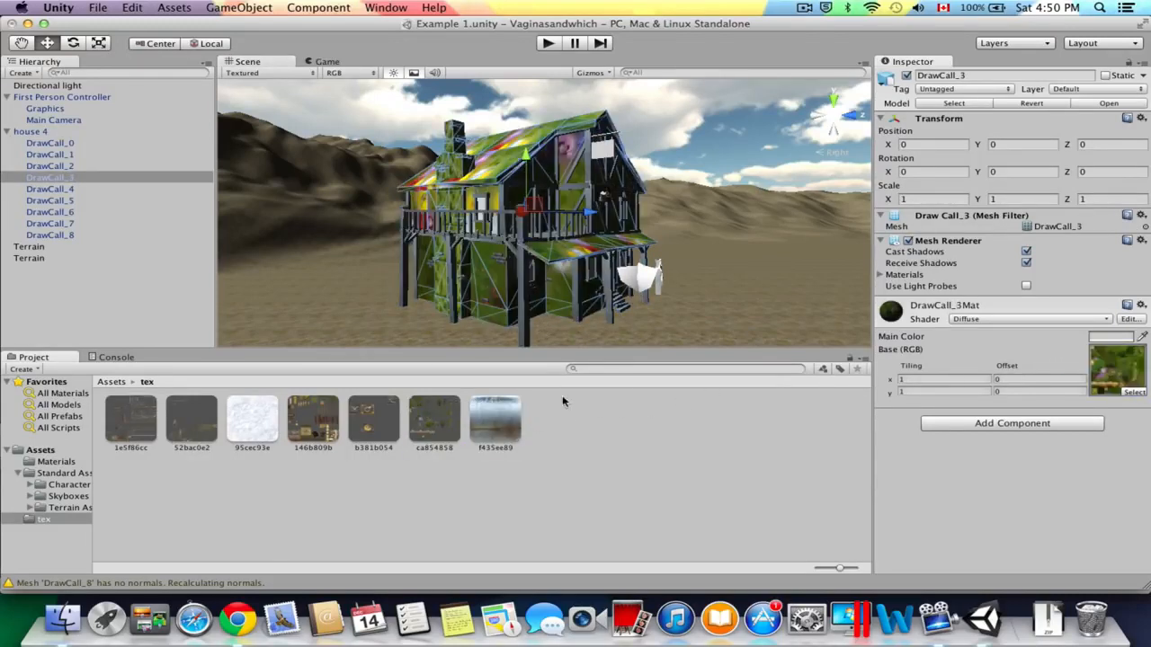
{"action": "left_click_drag", "start_coordinate": [310, 418], "coordinate": [1107, 371]}
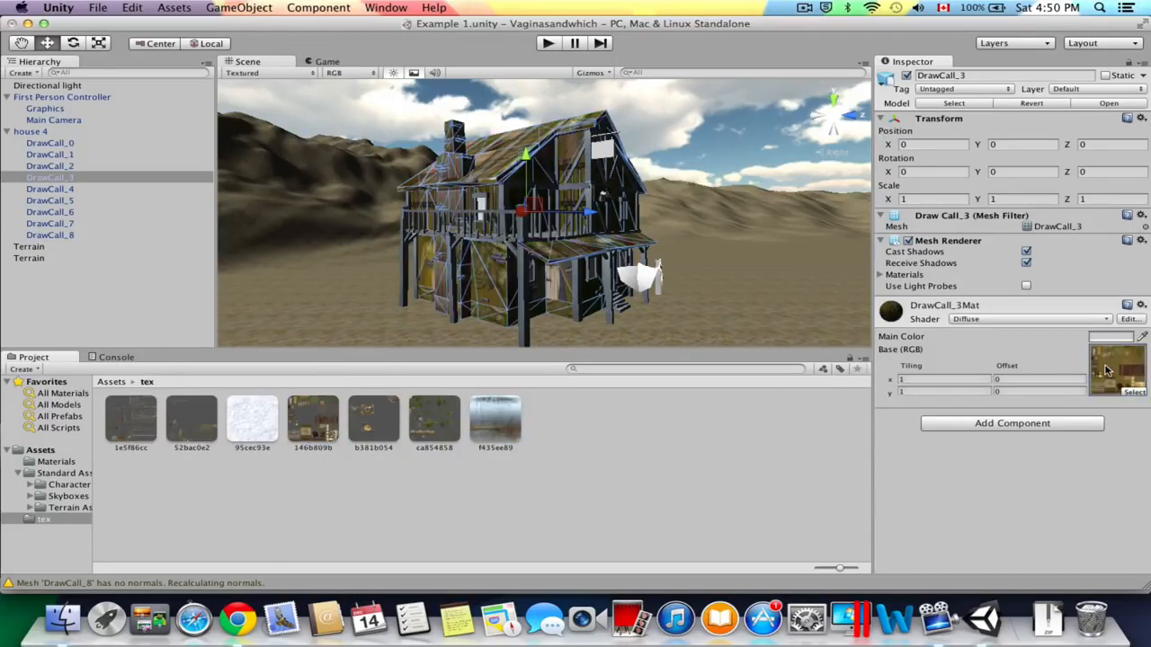
{"action": "left_click", "coordinate": [683, 231]}
{"action": "scroll", "coordinate": [678, 229], "scroll_direction": "down", "scroll_amount": 5}
{"action": "scroll", "coordinate": [652, 225], "scroll_direction": "up", "scroll_amount": 8}
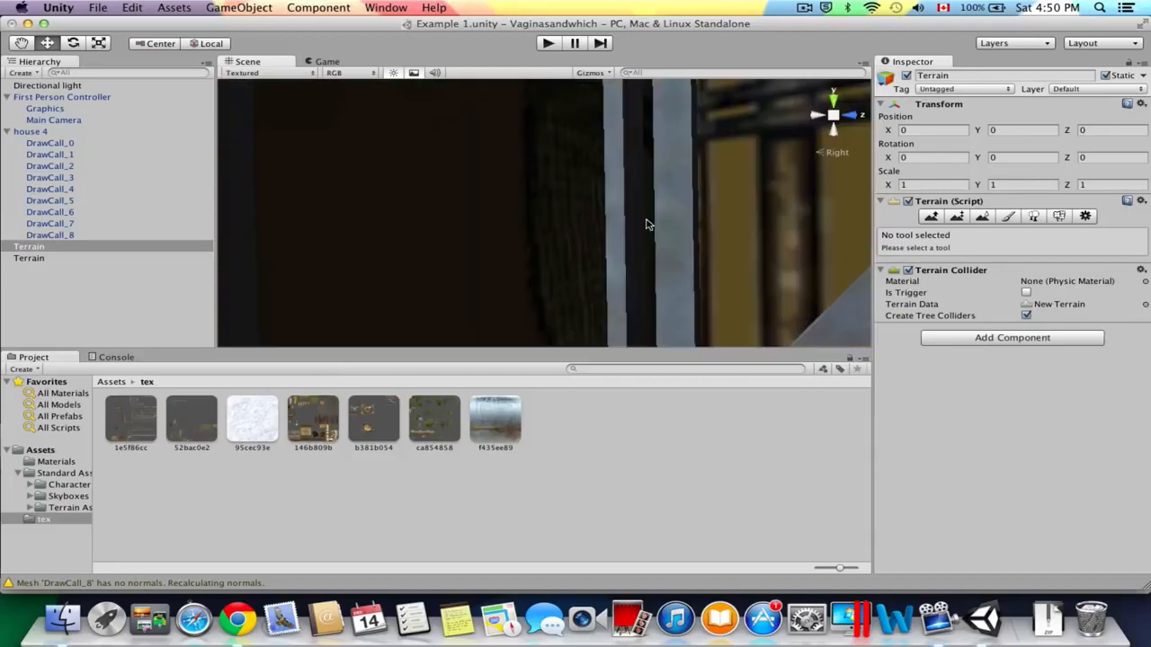
Change the shader of the house's DrawCall_3 material to Bumped Specular.
{"action": "scroll", "coordinate": [645, 224], "scroll_direction": "down", "scroll_amount": 8}
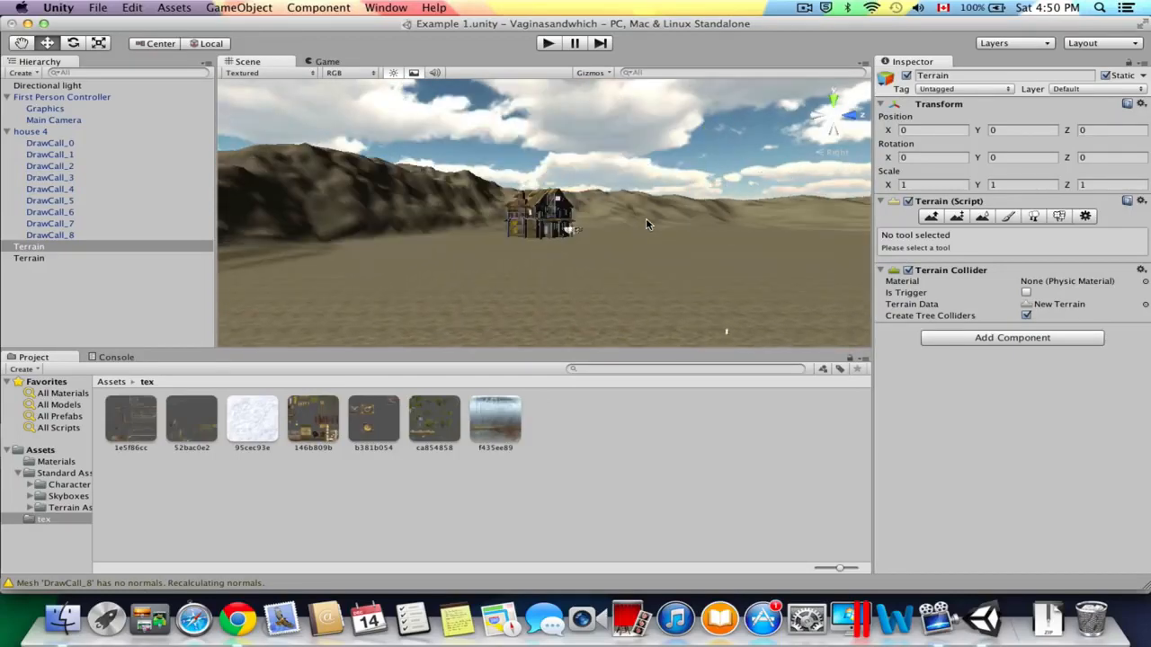
{"action": "scroll", "coordinate": [646, 224], "scroll_direction": "up", "scroll_amount": 8}
{"action": "scroll", "coordinate": [621, 218], "scroll_direction": "down", "scroll_amount": 8}
{"action": "scroll", "coordinate": [576, 209], "scroll_direction": "up", "scroll_amount": 4}
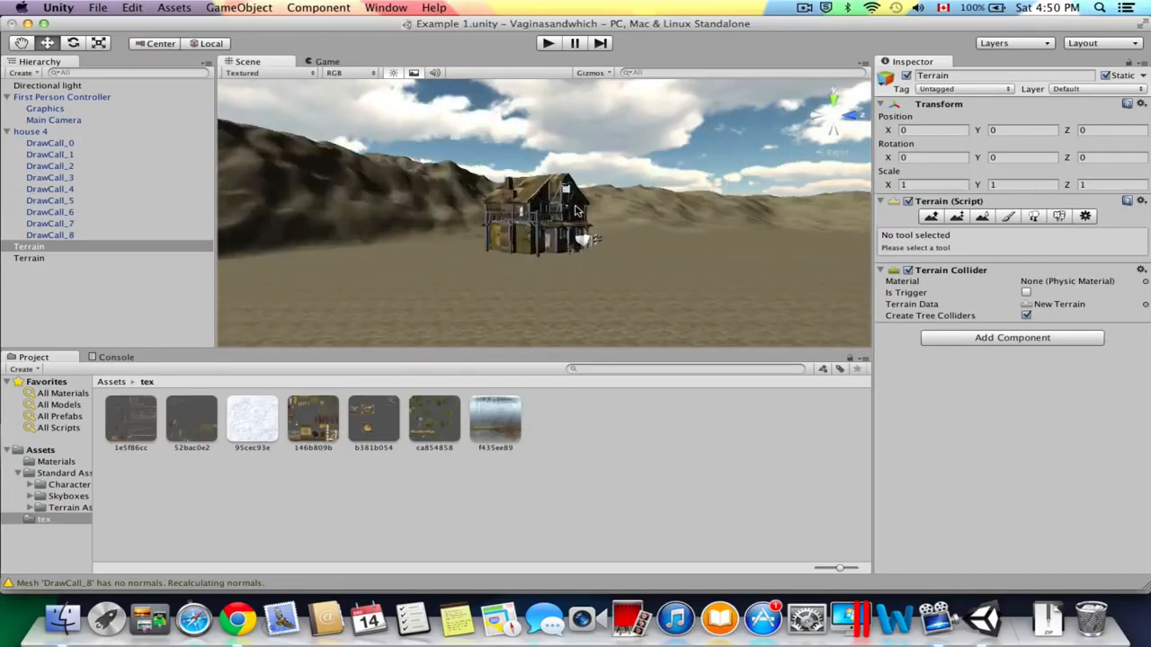
{"action": "scroll", "coordinate": [575, 209], "scroll_direction": "up", "scroll_amount": 5}
{"action": "scroll", "coordinate": [575, 210], "scroll_direction": "down", "scroll_amount": 4}
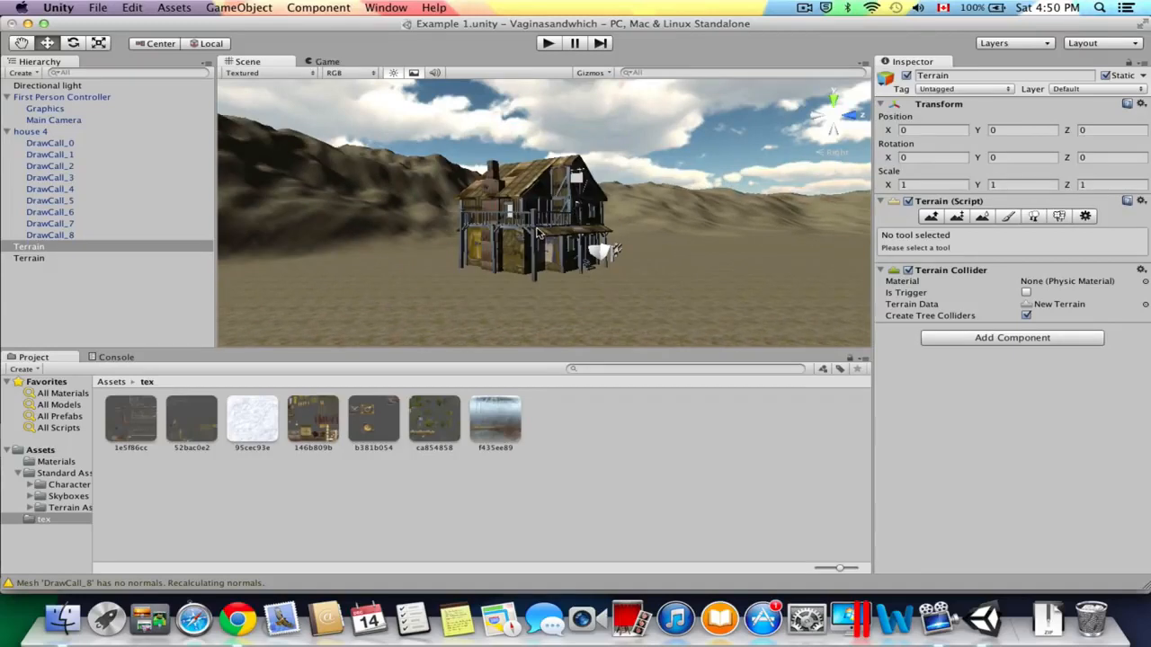
{"action": "left_click", "coordinate": [540, 232]}
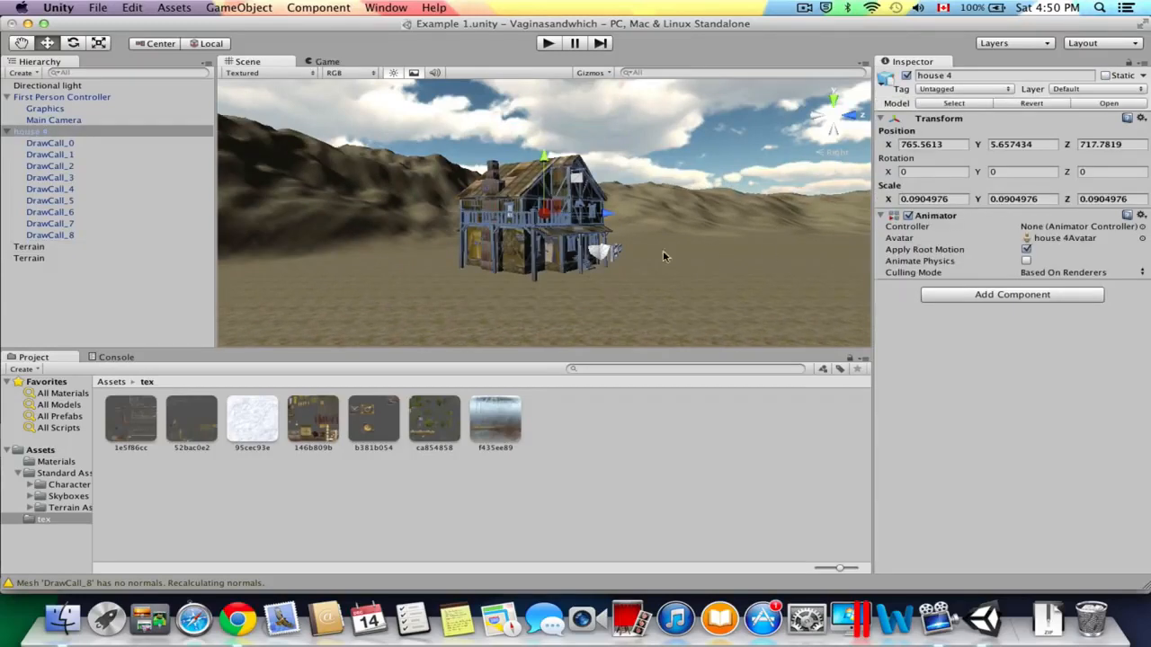
{"action": "left_click", "coordinate": [564, 234]}
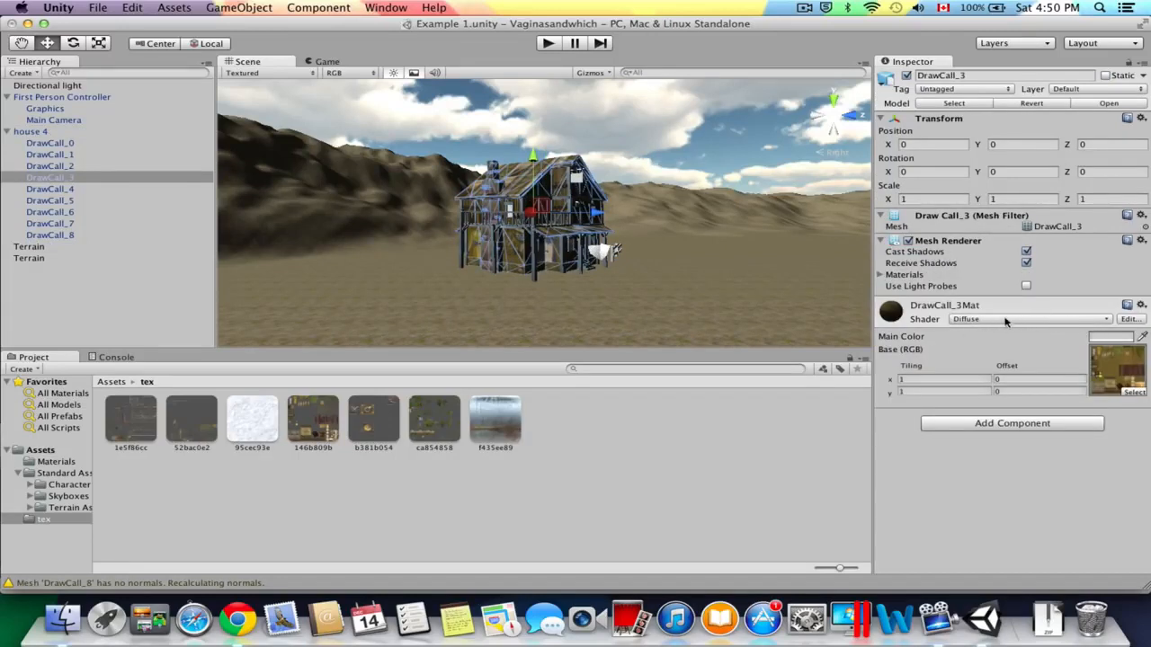
{"action": "left_click", "coordinate": [1005, 321]}
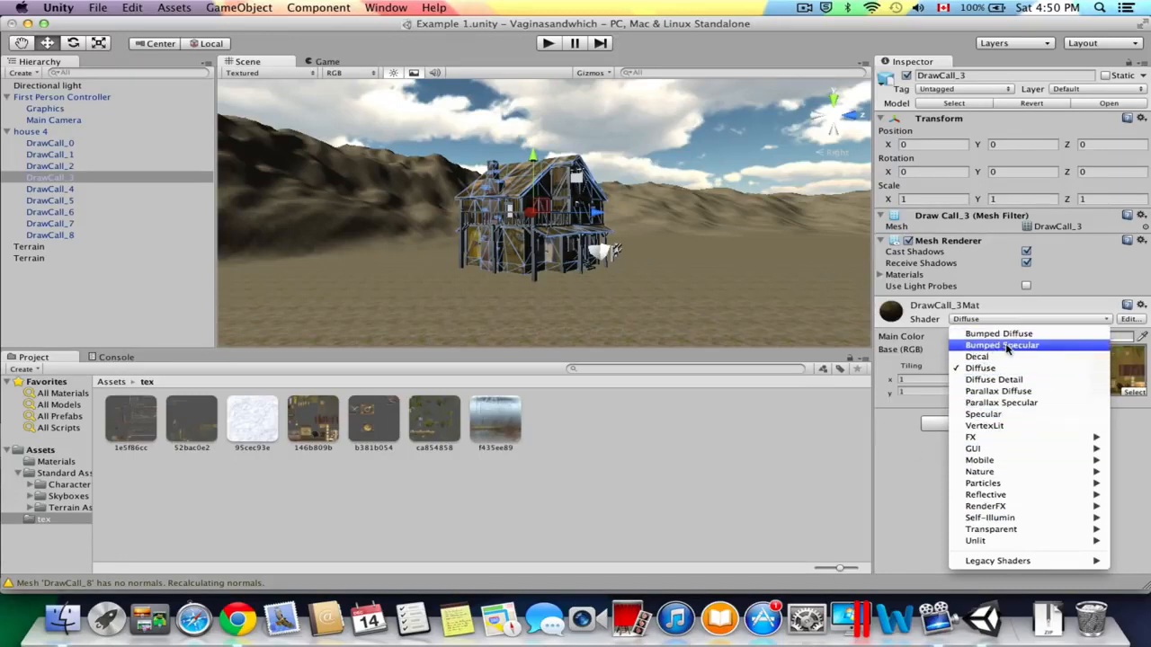
{"action": "left_click", "coordinate": [1008, 346]}
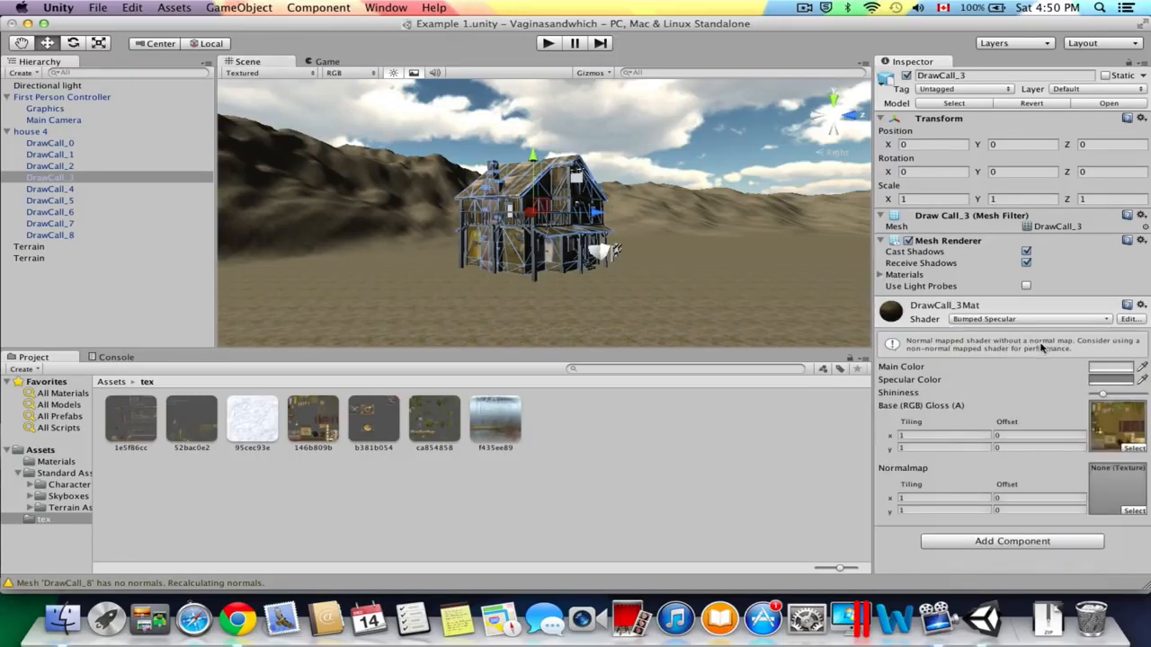
Start play mode to test the scene with the textured house.
{"action": "scroll", "coordinate": [565, 232], "scroll_direction": "up", "scroll_amount": 6}
{"action": "scroll", "coordinate": [566, 232], "scroll_direction": "down", "scroll_amount": 4}
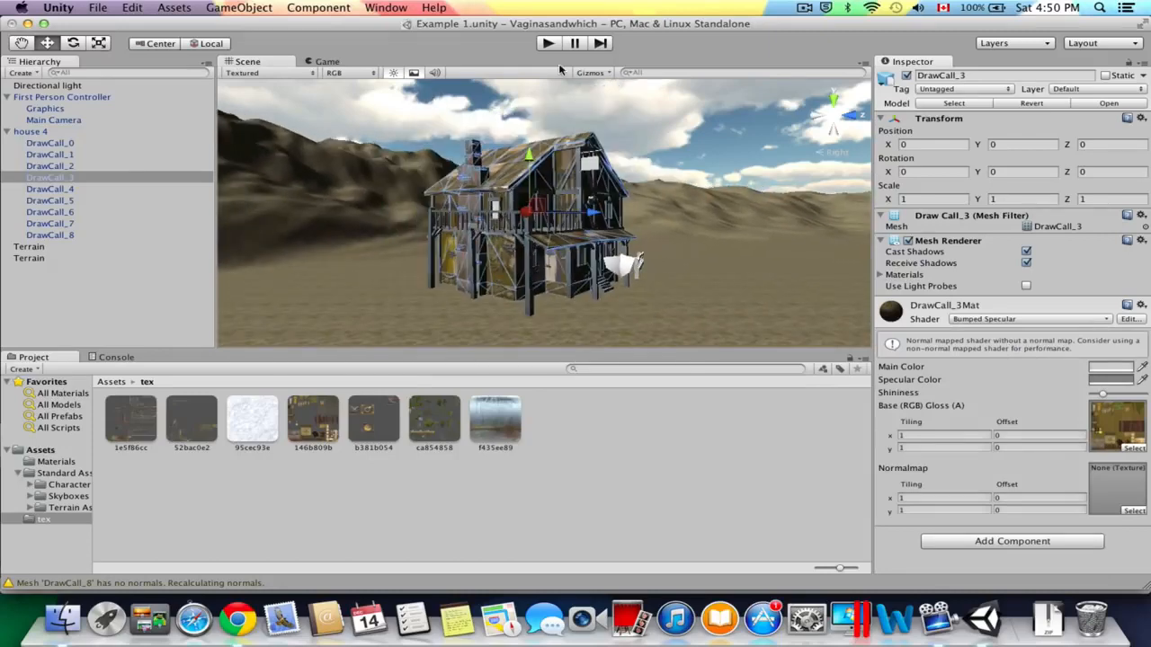
{"action": "left_click", "coordinate": [551, 48]}
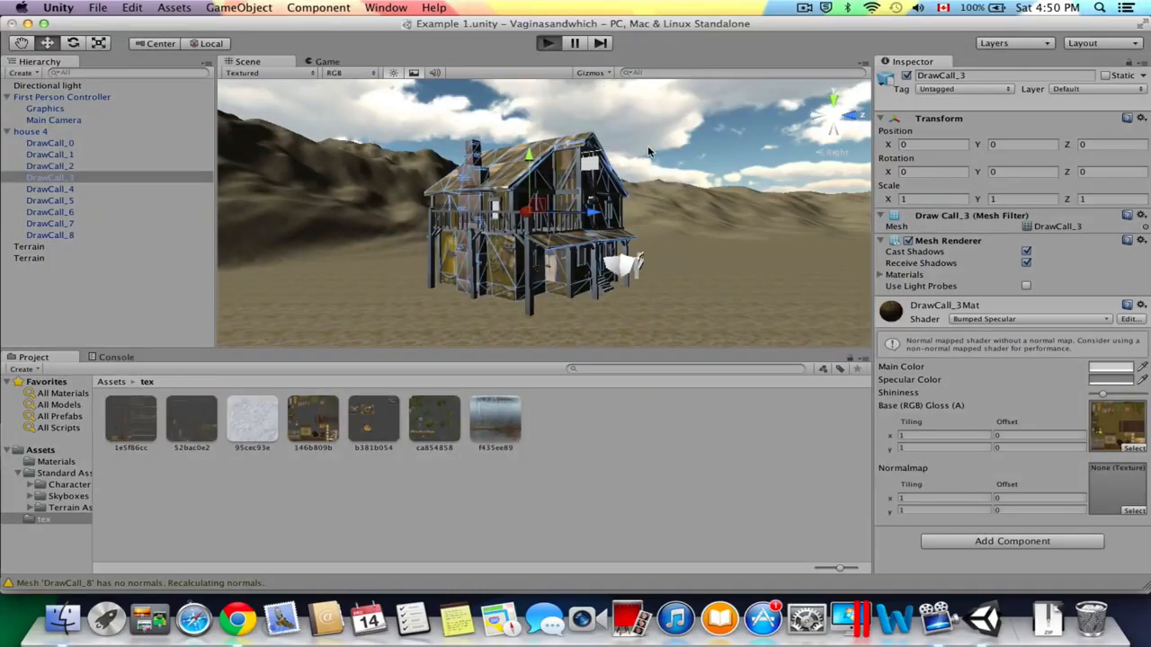